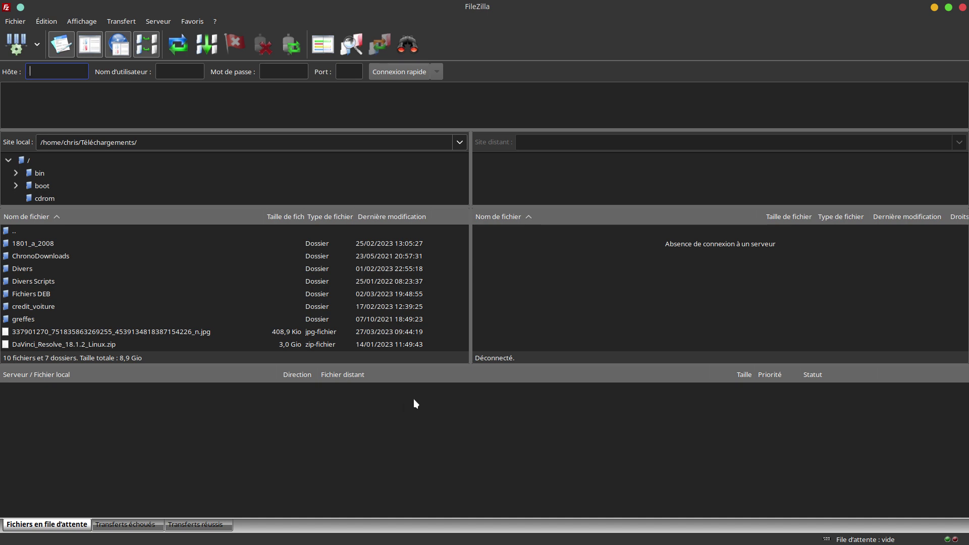
Step: Check the saved Synology and Free entries in the site manager and connect to the Free FTP site
{"action": "left_click", "coordinate": [20, 52]}
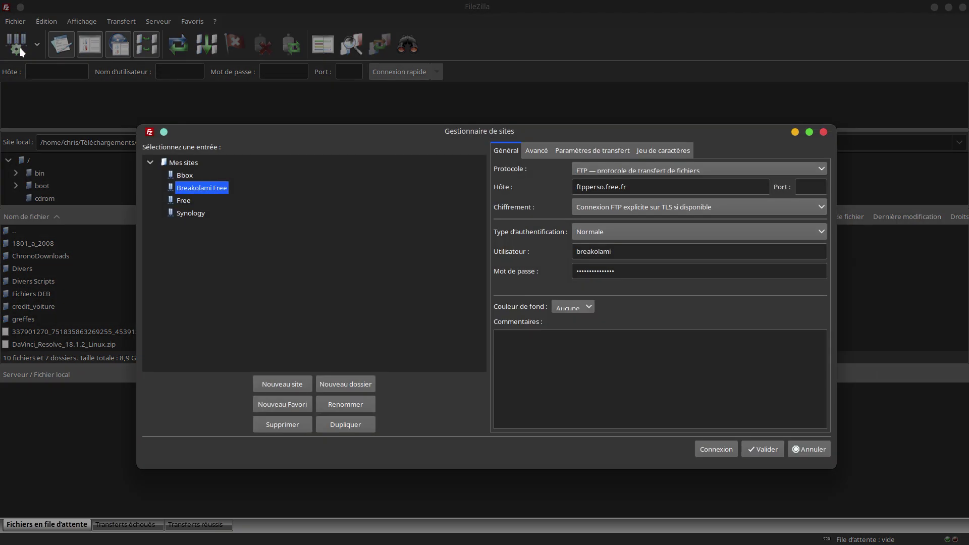
{"action": "left_click", "coordinate": [192, 212]}
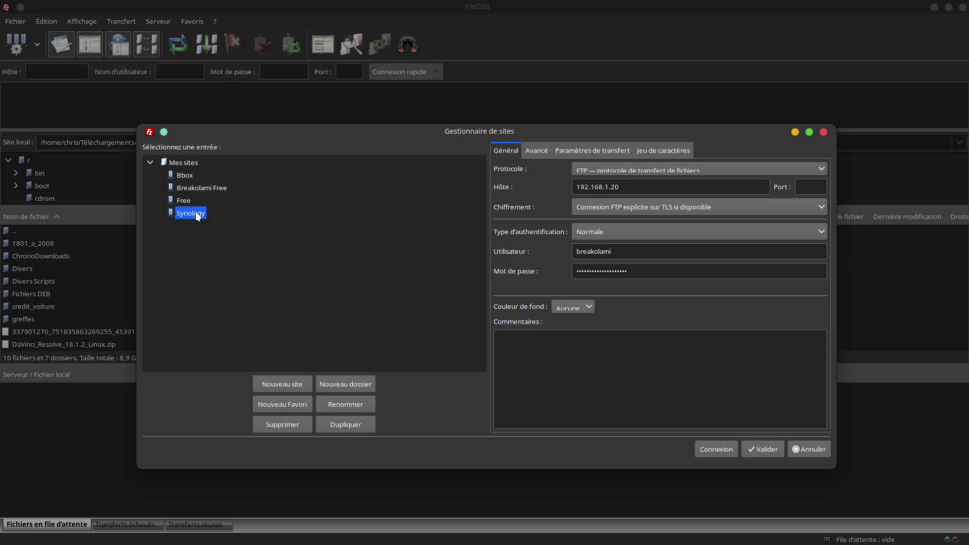
{"action": "left_click", "coordinate": [187, 200]}
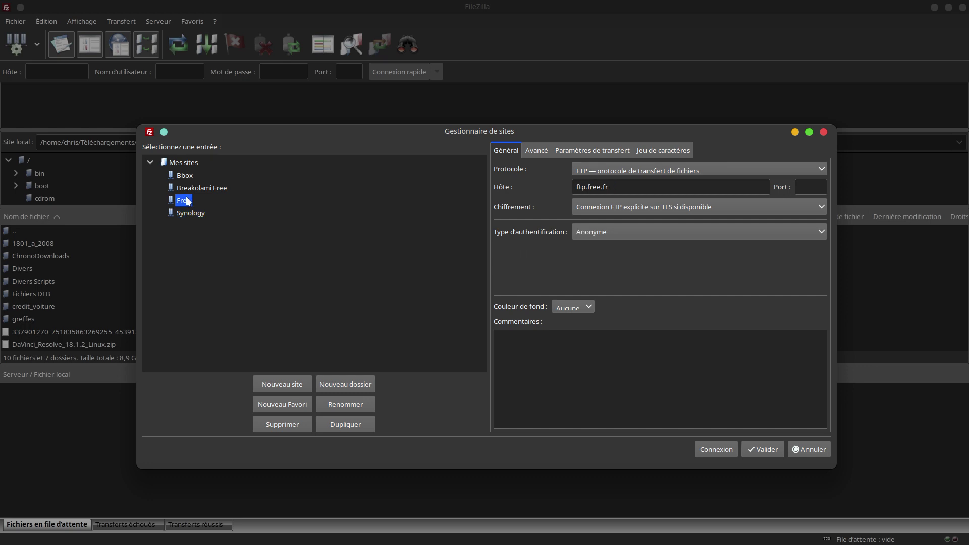
{"action": "double_click", "coordinate": [184, 201]}
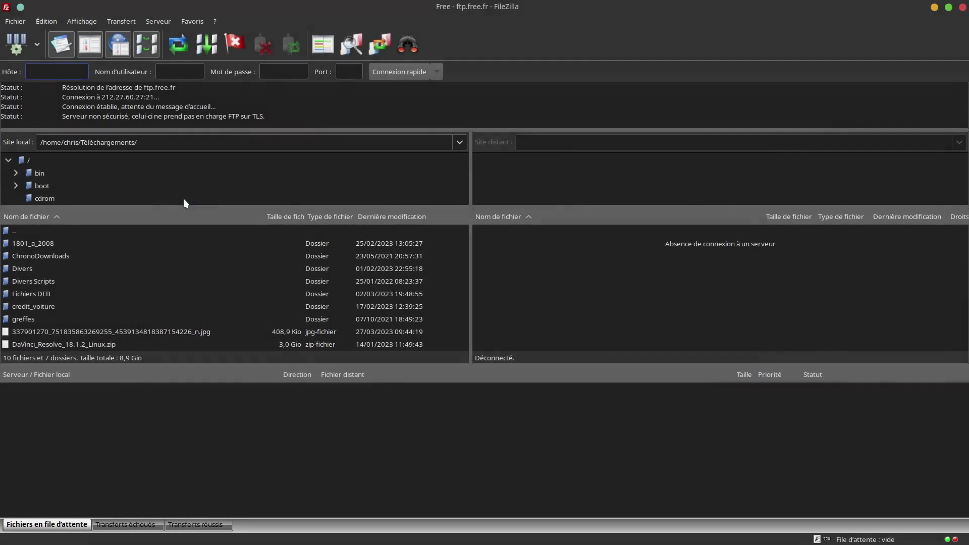
Step: Open the remote mirrors folder and try to open its ftp.centos.org directory
{"action": "double_click", "coordinate": [508, 281]}
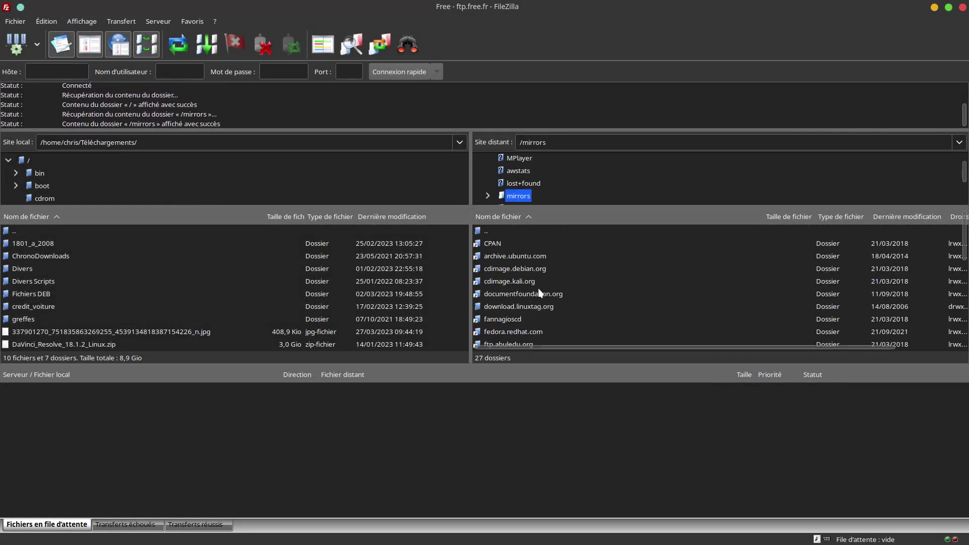
{"action": "scroll", "coordinate": [539, 291], "scroll_direction": "down", "scroll_amount": 5}
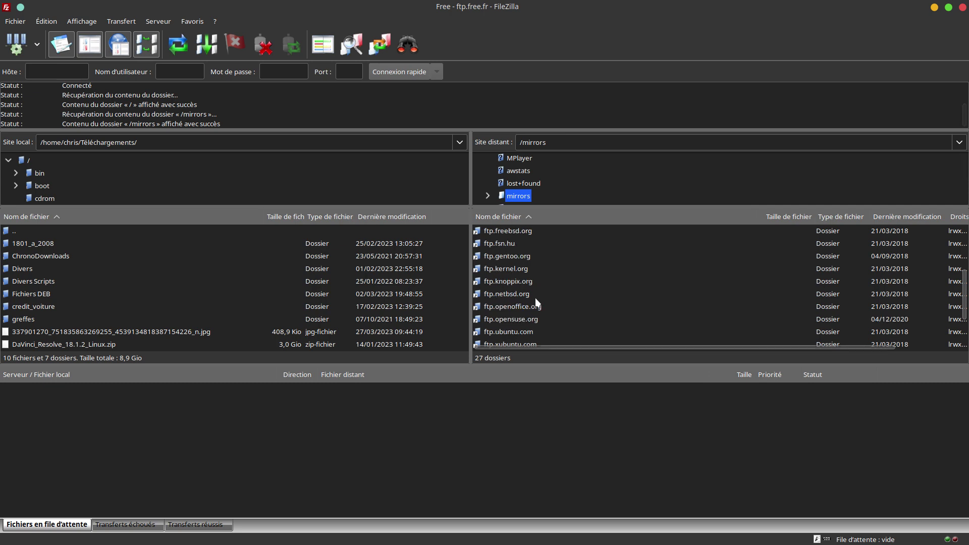
{"action": "scroll", "coordinate": [533, 305], "scroll_direction": "down", "scroll_amount": 1}
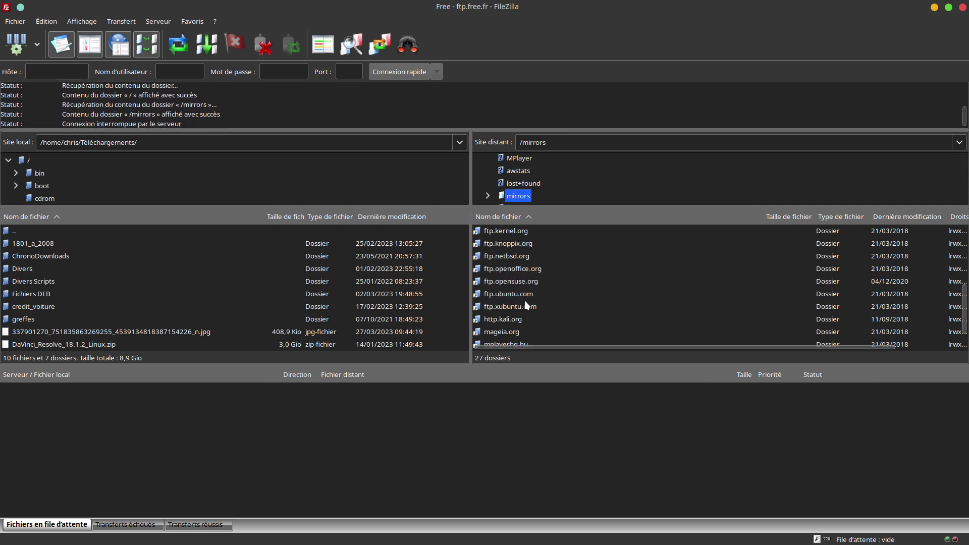
{"action": "scroll", "coordinate": [518, 324], "scroll_direction": "up", "scroll_amount": 2}
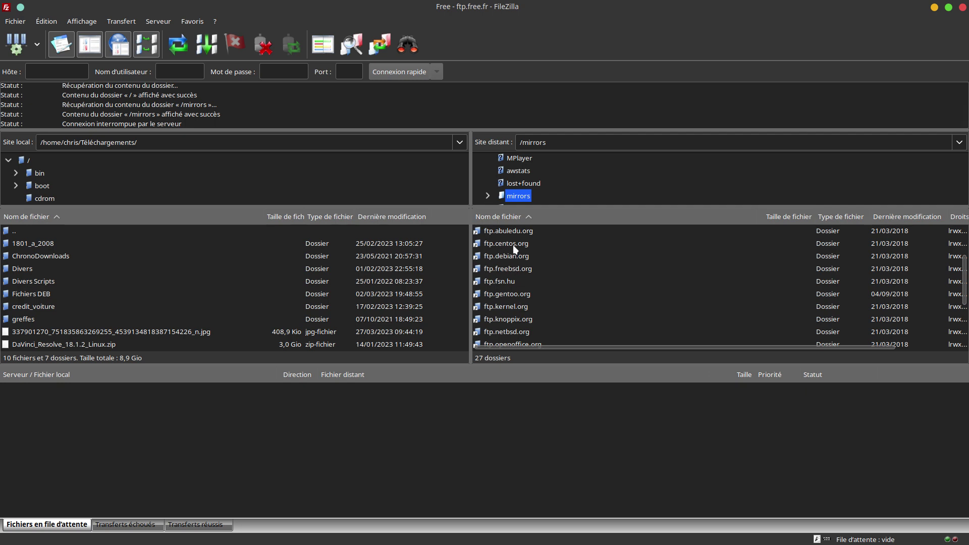
{"action": "double_click", "coordinate": [513, 245]}
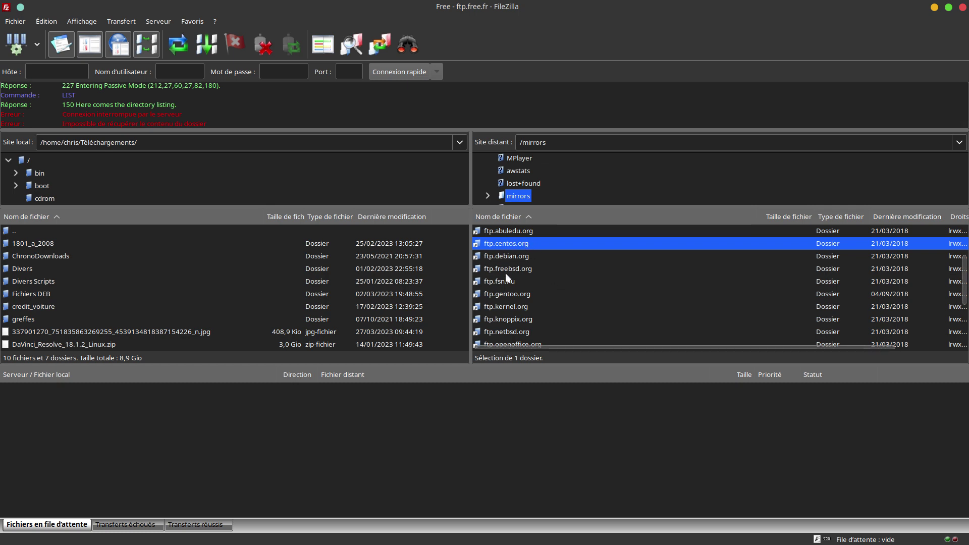
Step: Look through the whole list of mirror directories and close the FTP client
{"action": "scroll", "coordinate": [517, 305], "scroll_direction": "up", "scroll_amount": 3}
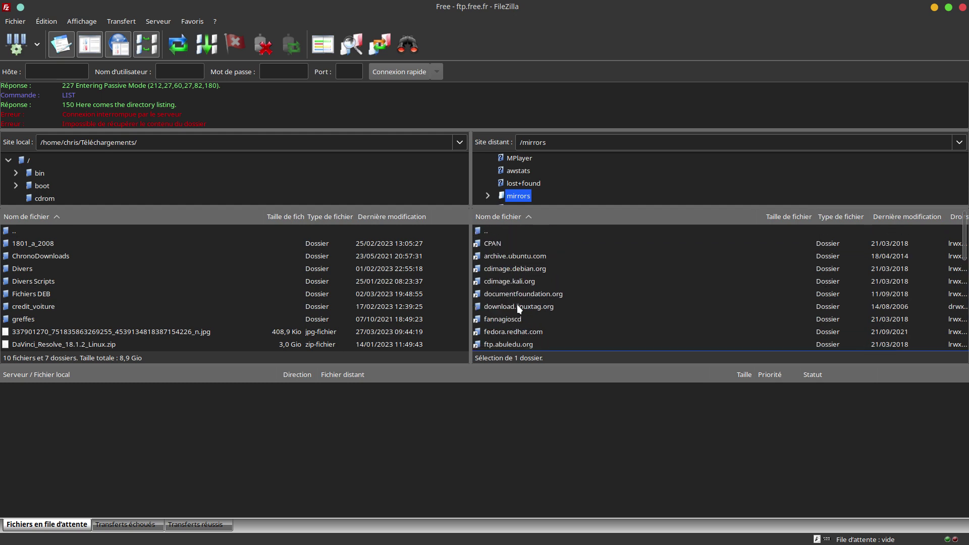
{"action": "scroll", "coordinate": [517, 305], "scroll_direction": "down", "scroll_amount": 2}
{"action": "scroll", "coordinate": [517, 304], "scroll_direction": "down", "scroll_amount": 2}
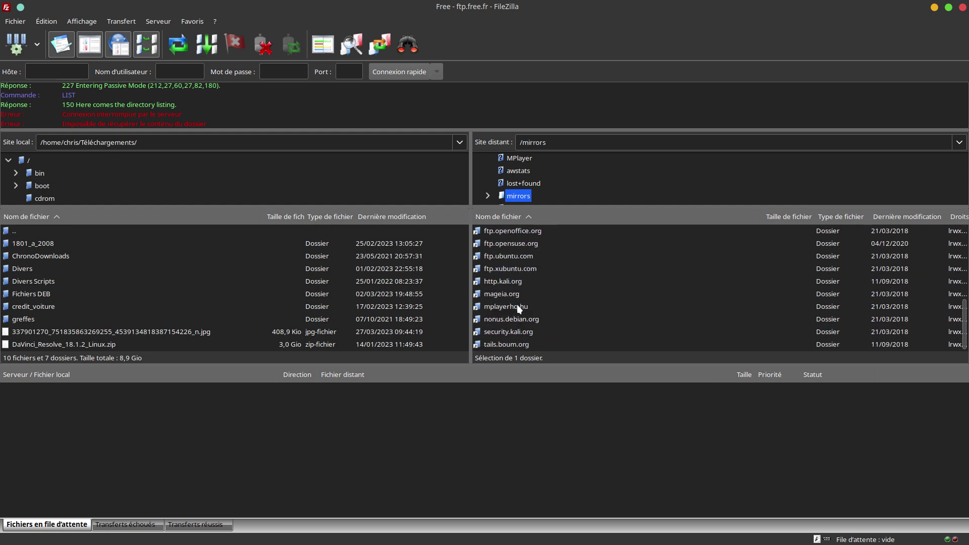
{"action": "scroll", "coordinate": [517, 305], "scroll_direction": "up", "scroll_amount": 4}
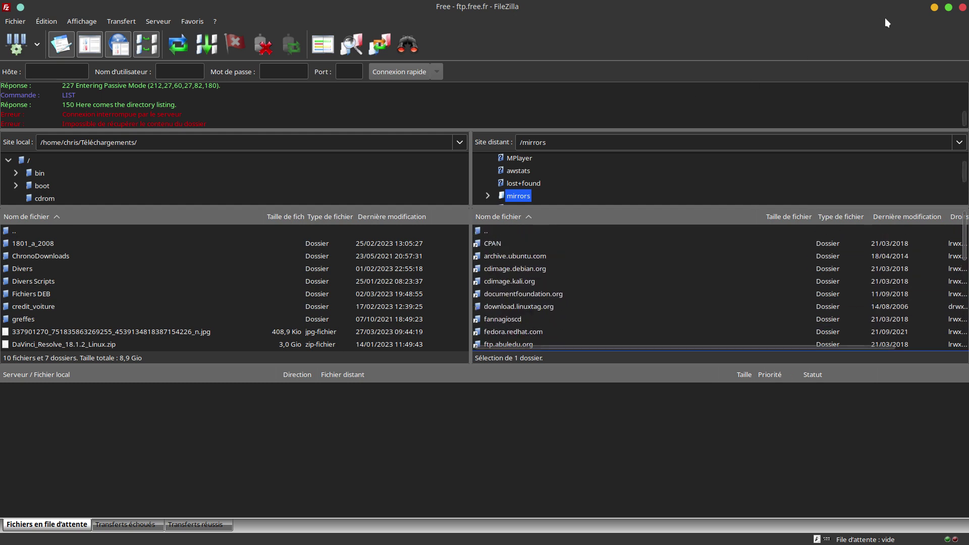
{"action": "left_click", "coordinate": [962, 8]}
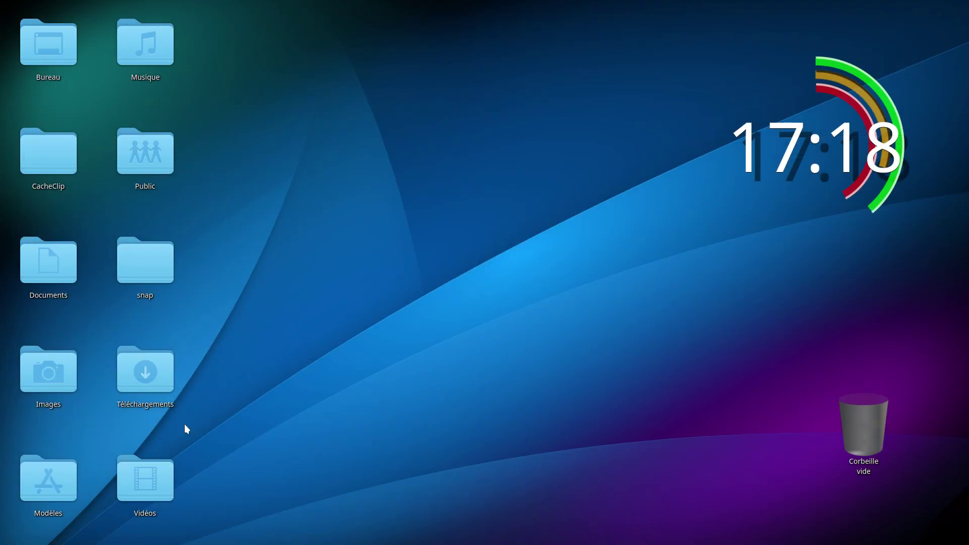
Step: Launch the Thunderbird mail client from the Internet applications
{"action": "left_click", "coordinate": [18, 531]}
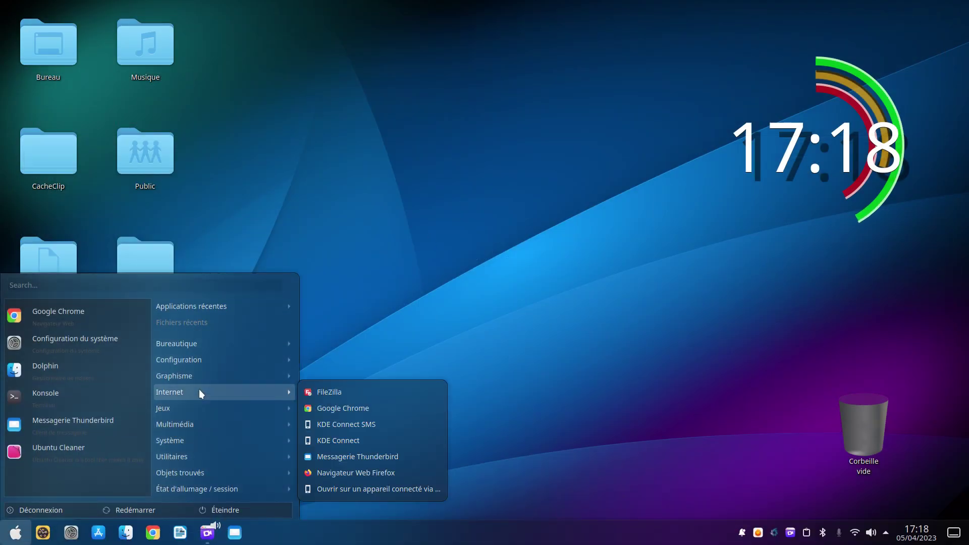
{"action": "mouse_move", "coordinate": [192, 391]}
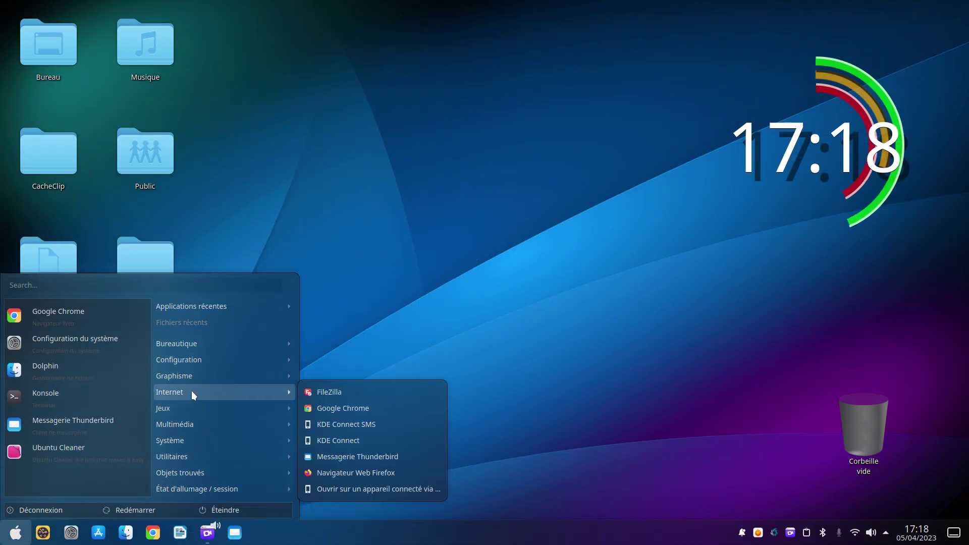
{"action": "left_click", "coordinate": [385, 456]}
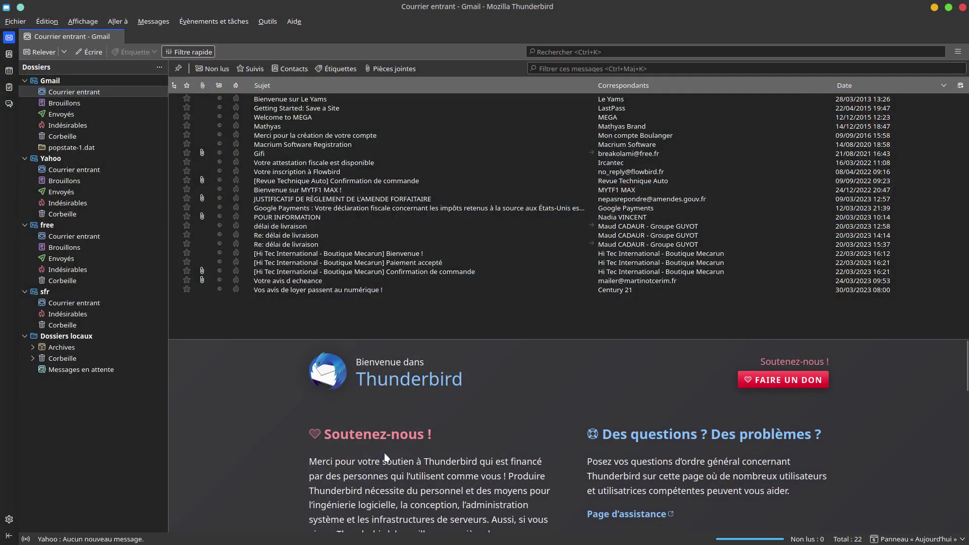
Step: View the Gmail account's junk folder and inbox, and close the mail client
{"action": "left_click", "coordinate": [85, 127]}
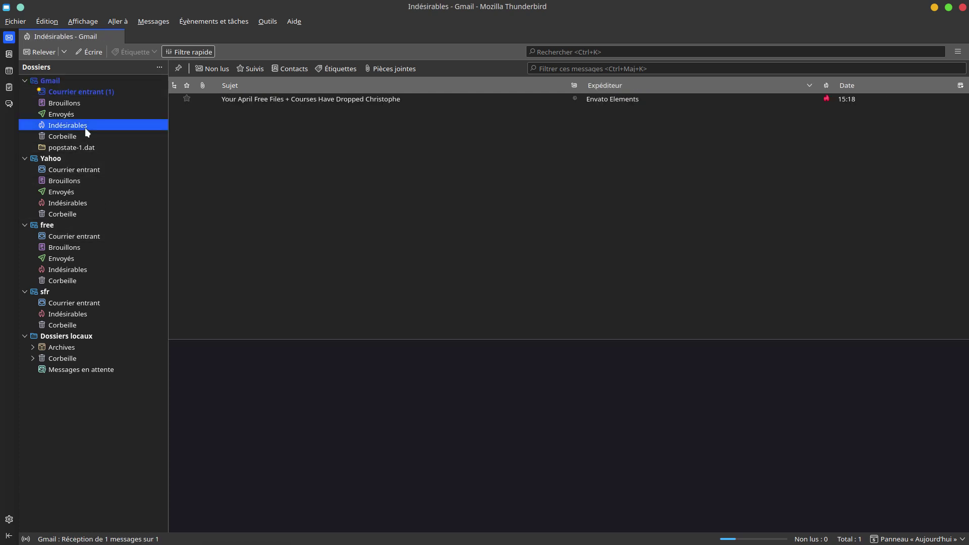
{"action": "left_click", "coordinate": [102, 92]}
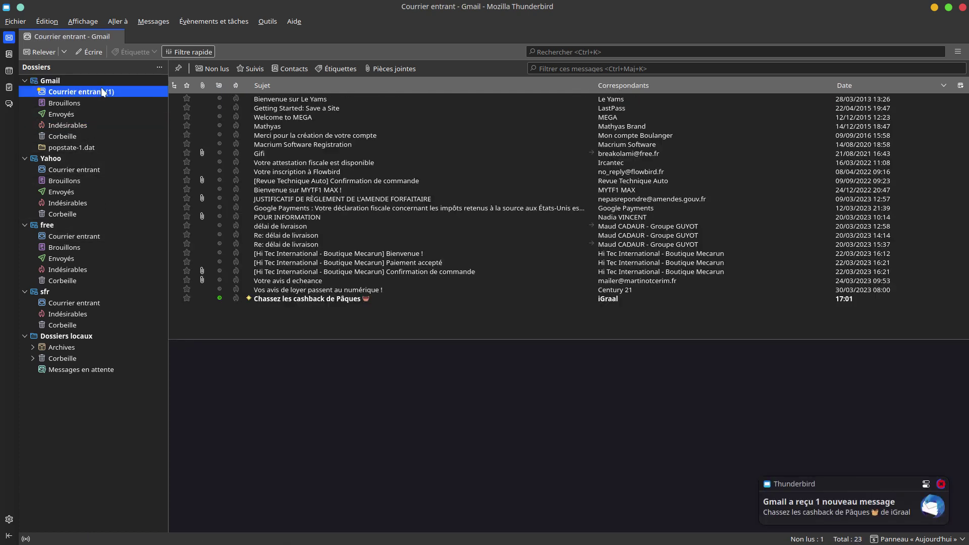
{"action": "left_click", "coordinate": [95, 126]}
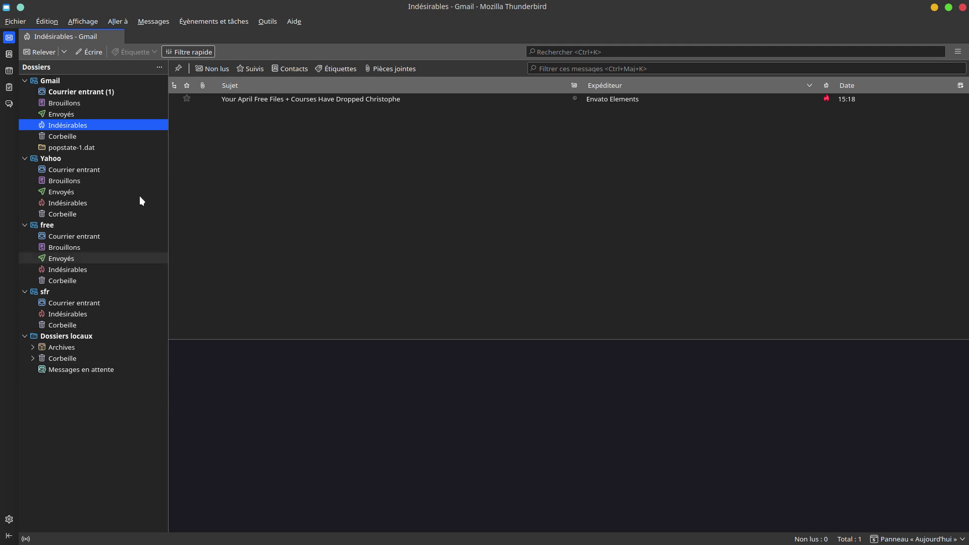
{"action": "left_click", "coordinate": [963, 8]}
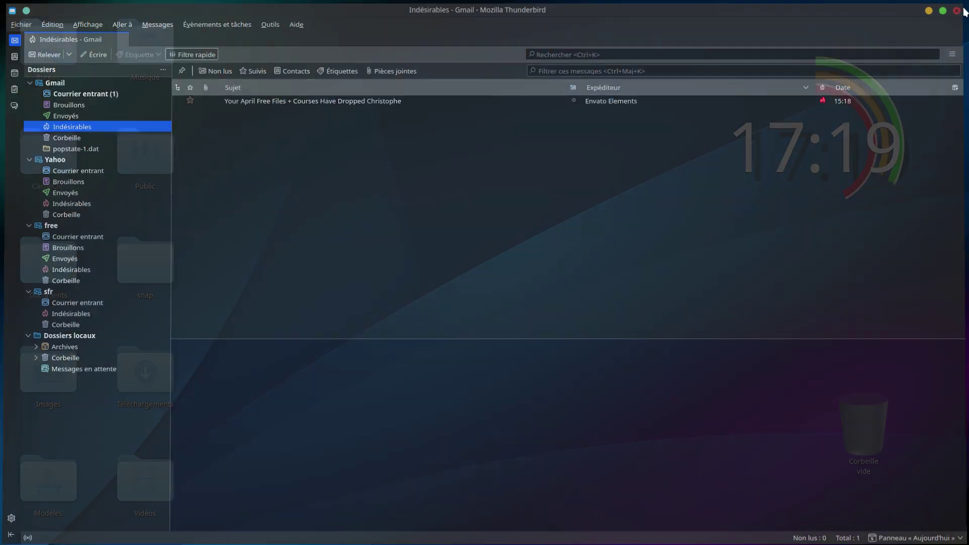
Step: Launch the Firefox web browser to show its new tab page, and close it again
{"action": "left_click", "coordinate": [18, 533]}
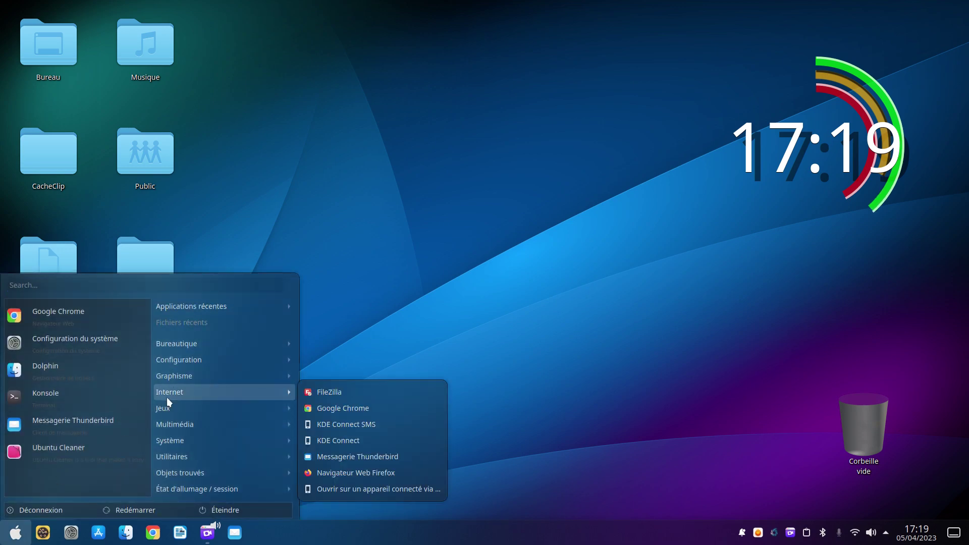
{"action": "left_click", "coordinate": [334, 473]}
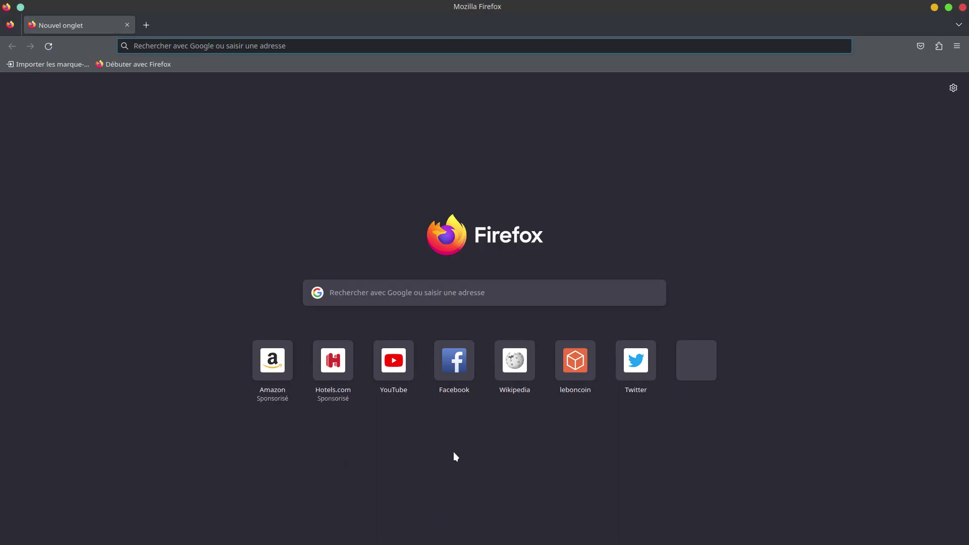
{"action": "left_click", "coordinate": [963, 8]}
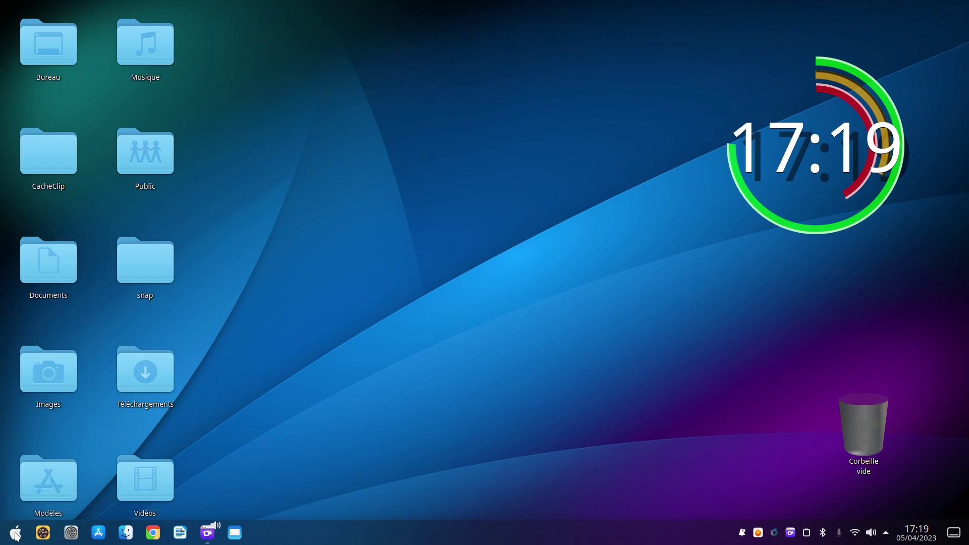
Step: Look through the installed board games and multimedia applications, and open the Clementine music player briefly before closing it
{"action": "left_click", "coordinate": [16, 537]}
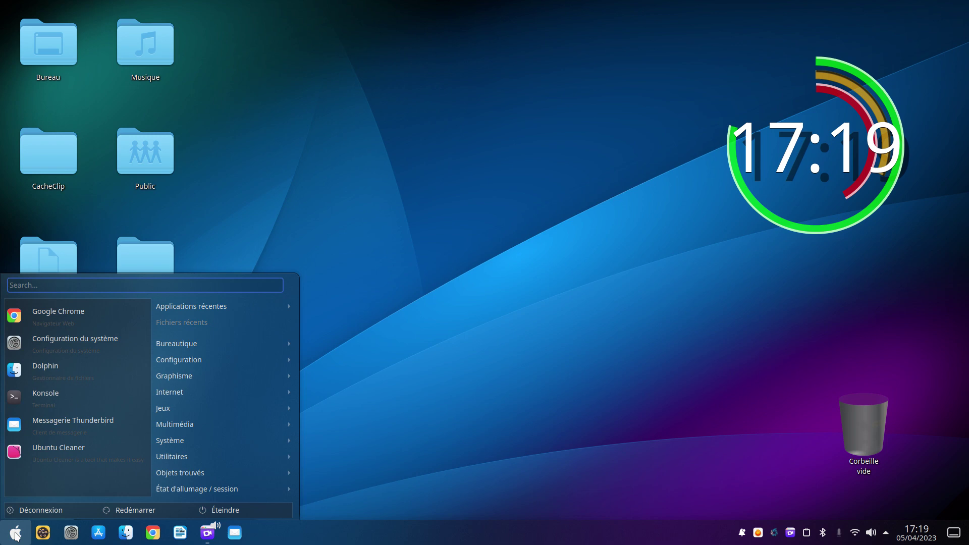
{"action": "mouse_move", "coordinate": [181, 404]}
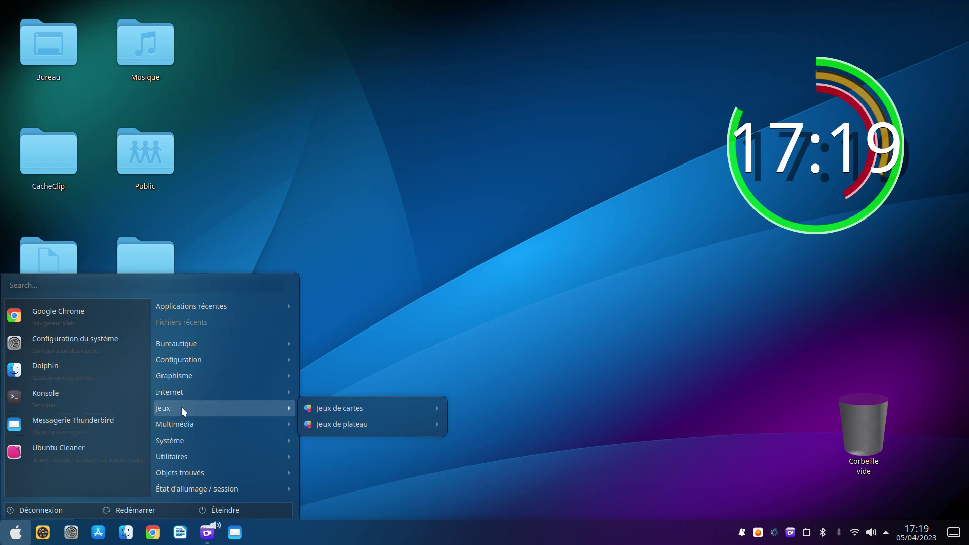
{"action": "mouse_move", "coordinate": [378, 433]}
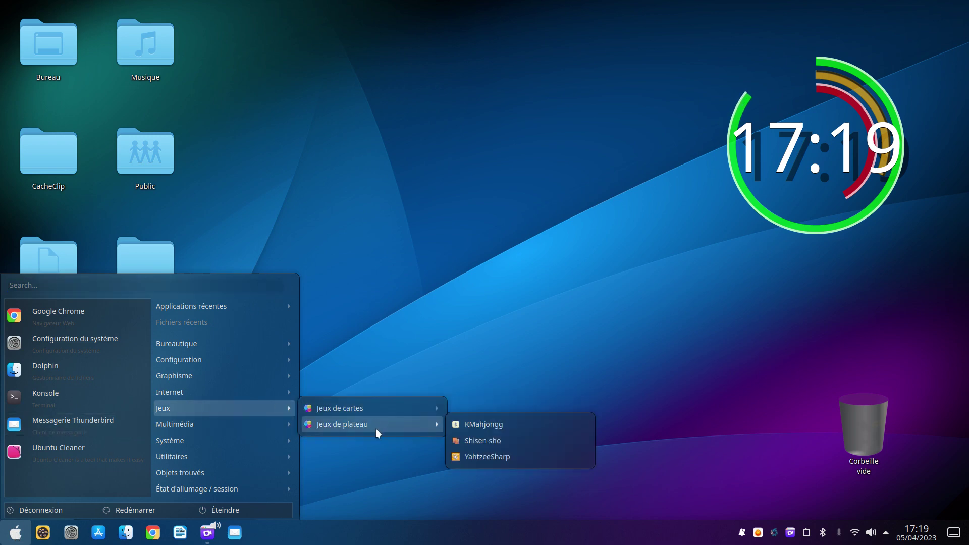
{"action": "mouse_move", "coordinate": [208, 426]}
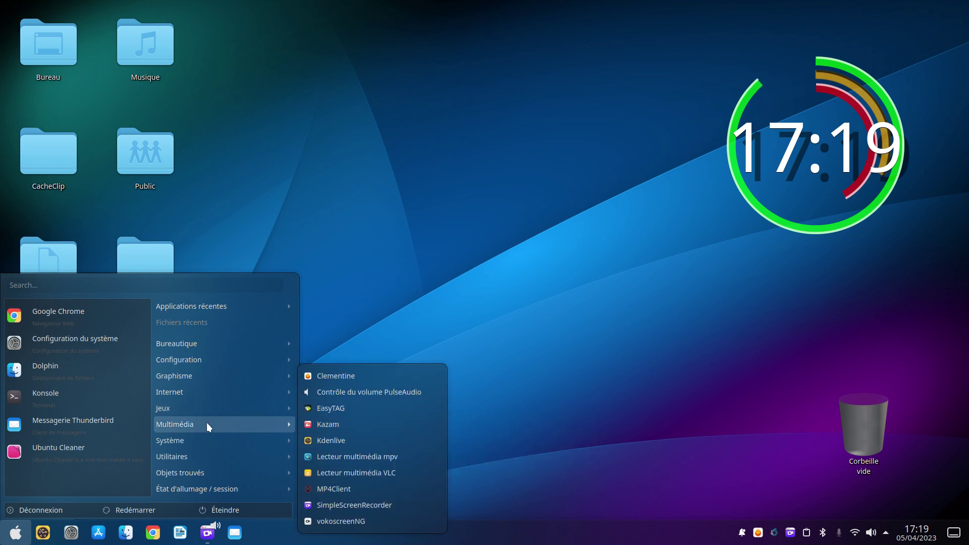
{"action": "left_click", "coordinate": [337, 373]}
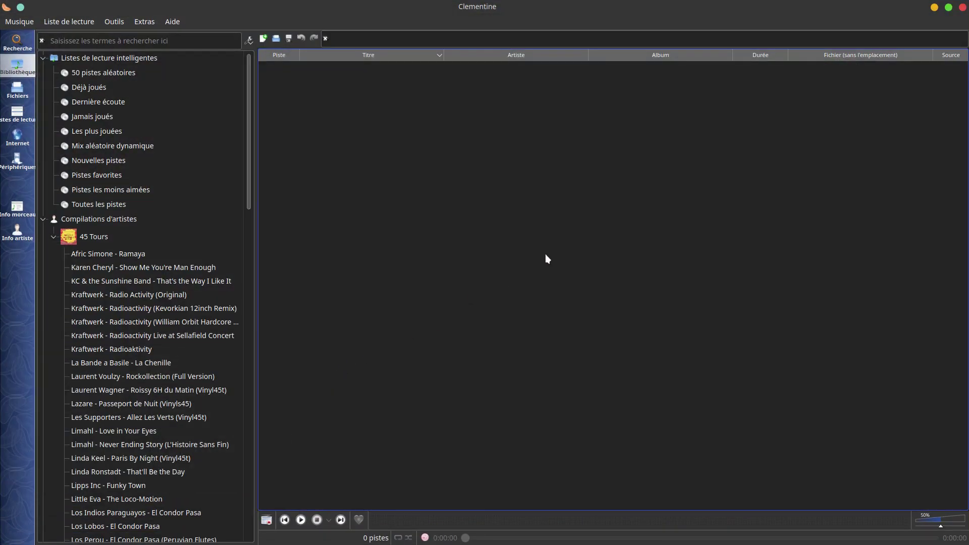
{"action": "left_click", "coordinate": [964, 8]}
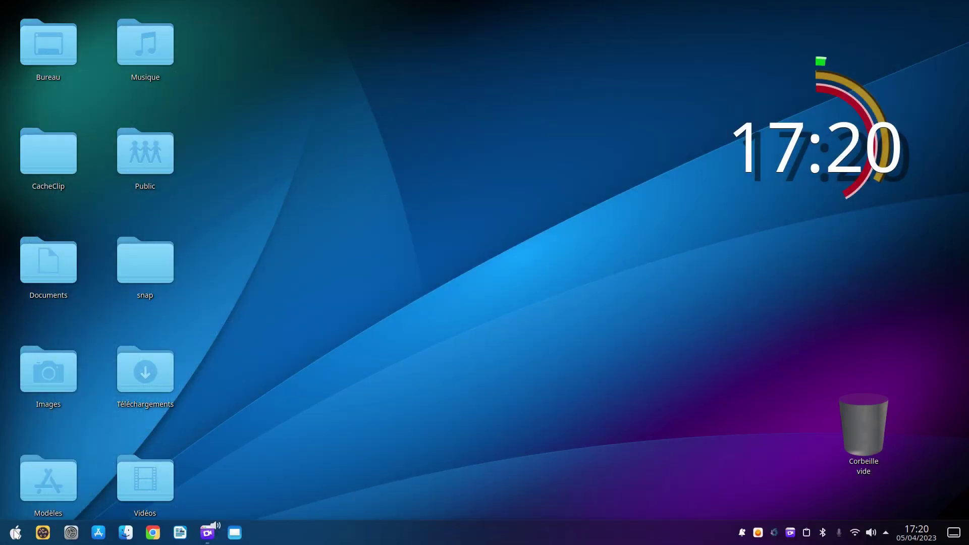
Step: Launch EasyTAG from the multimedia applications
{"action": "left_click", "coordinate": [16, 533]}
{"action": "mouse_move", "coordinate": [184, 423]}
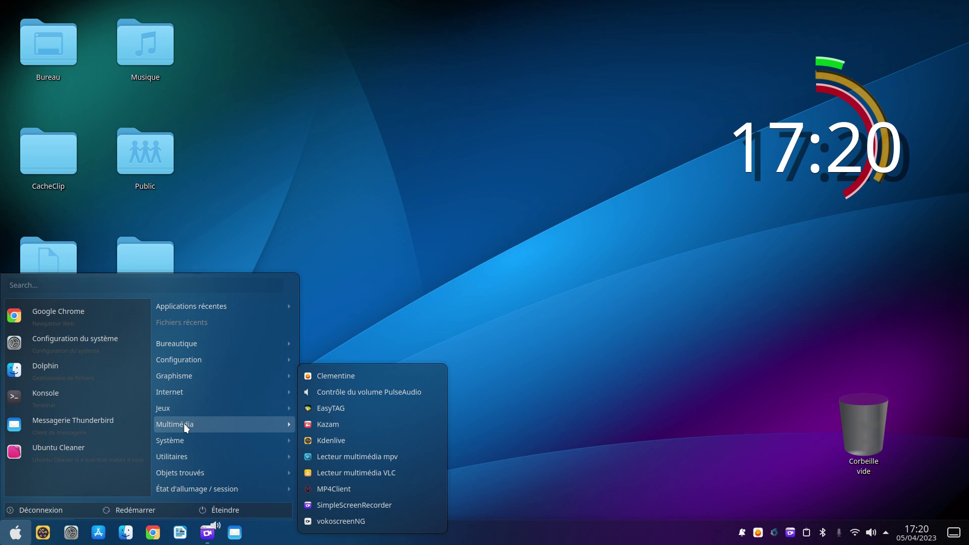
{"action": "left_click", "coordinate": [335, 408]}
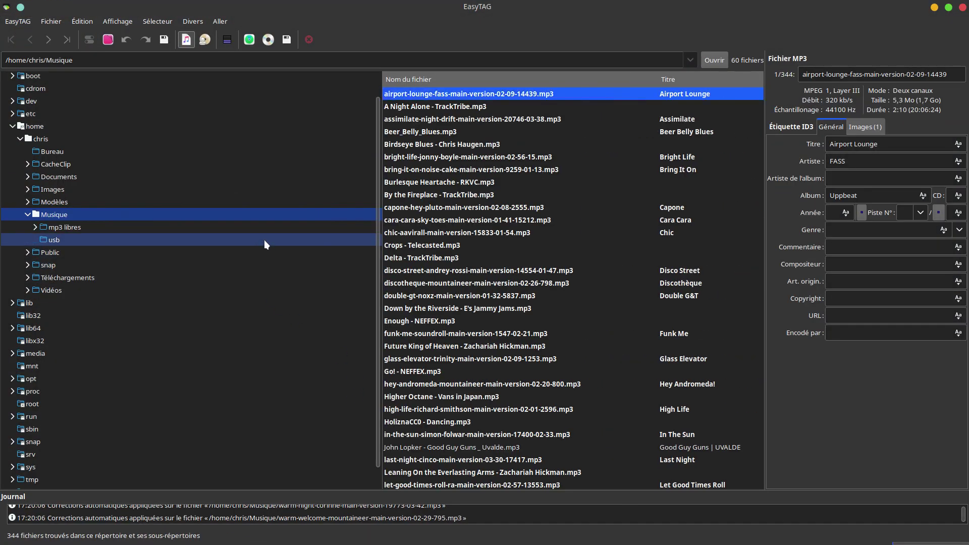
Step: Load the Musique/usb folder, ignoring the unsaved changes, and display the tags of "01 - Promised Land.mp3" with a narrower folder tree
{"action": "left_click", "coordinate": [265, 240]}
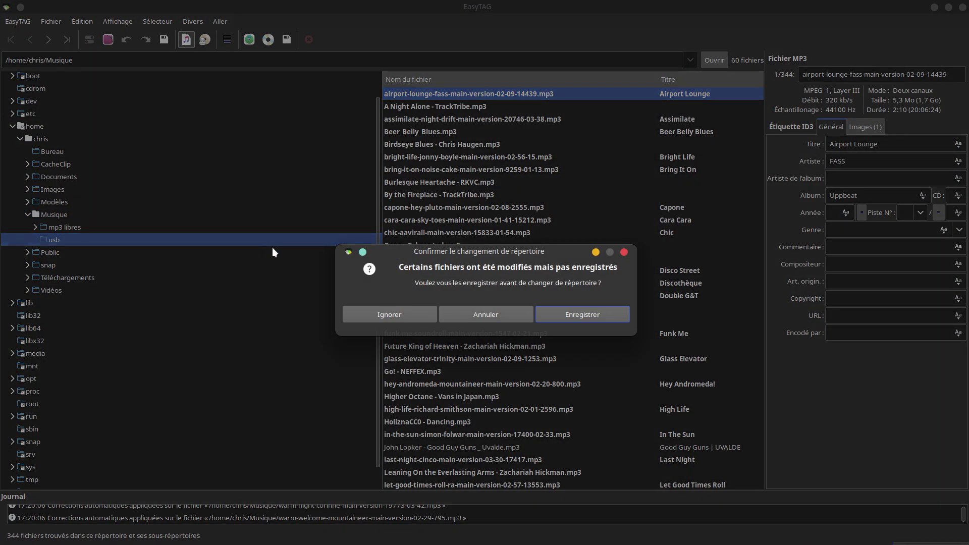
{"action": "left_click", "coordinate": [405, 319]}
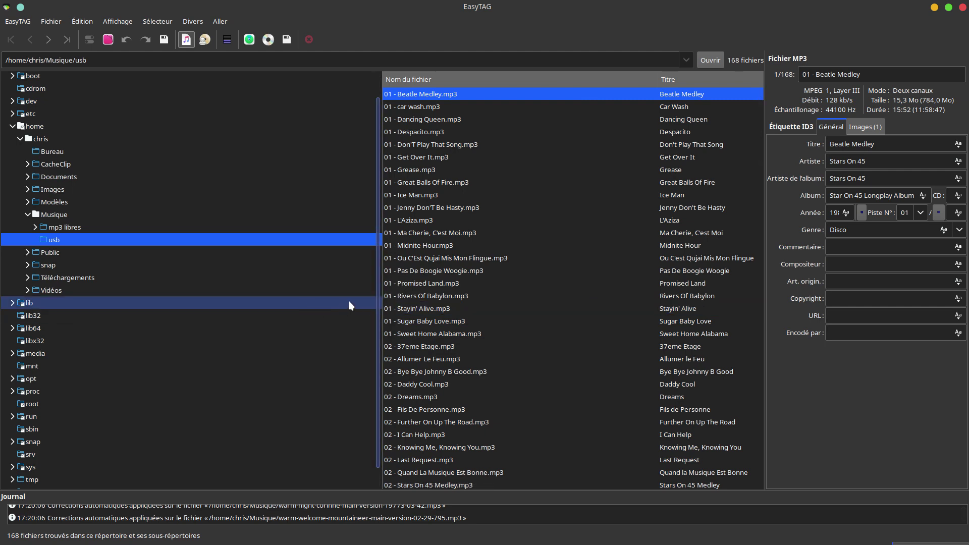
{"action": "left_click_drag", "start_coordinate": [381, 296], "coordinate": [255, 299]}
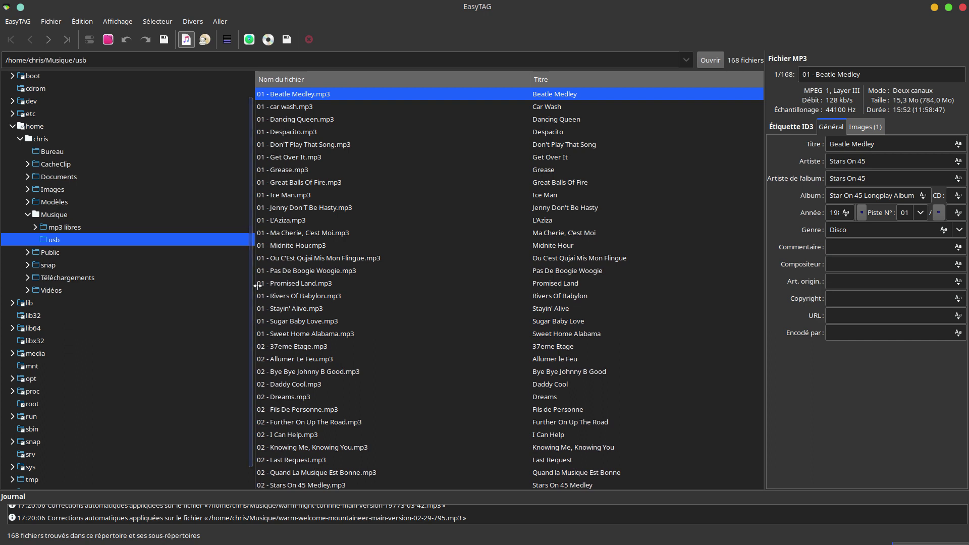
{"action": "left_click", "coordinate": [333, 283]}
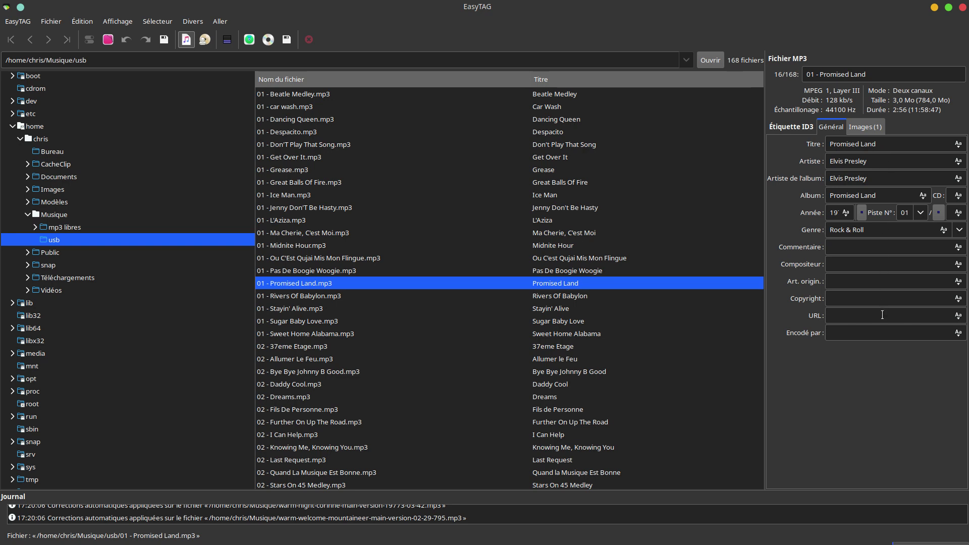
Step: View the embedded cover image of "01 - Promised Land.mp3" in EasyTAG, and close the program
{"action": "left_click", "coordinate": [869, 129]}
{"action": "left_click", "coordinate": [871, 167]}
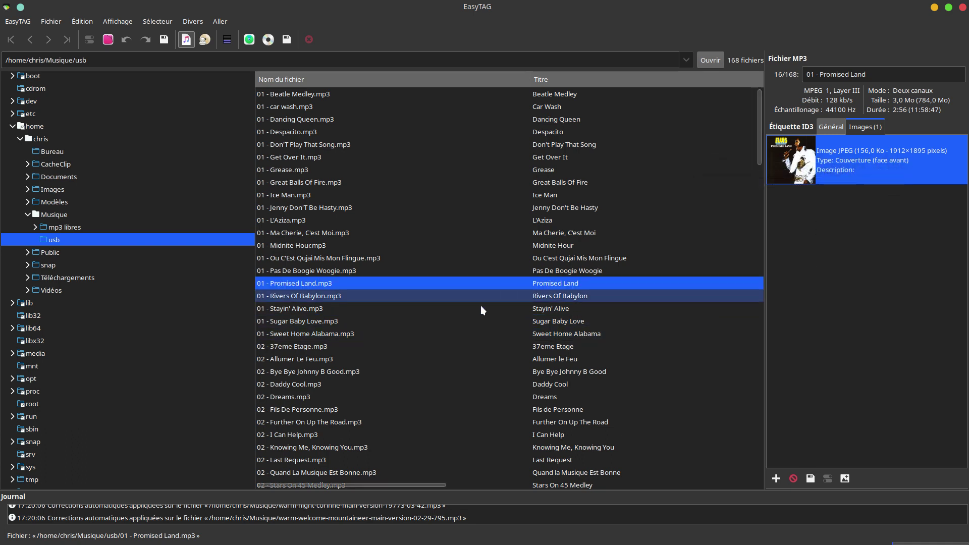
{"action": "left_click", "coordinate": [427, 284]}
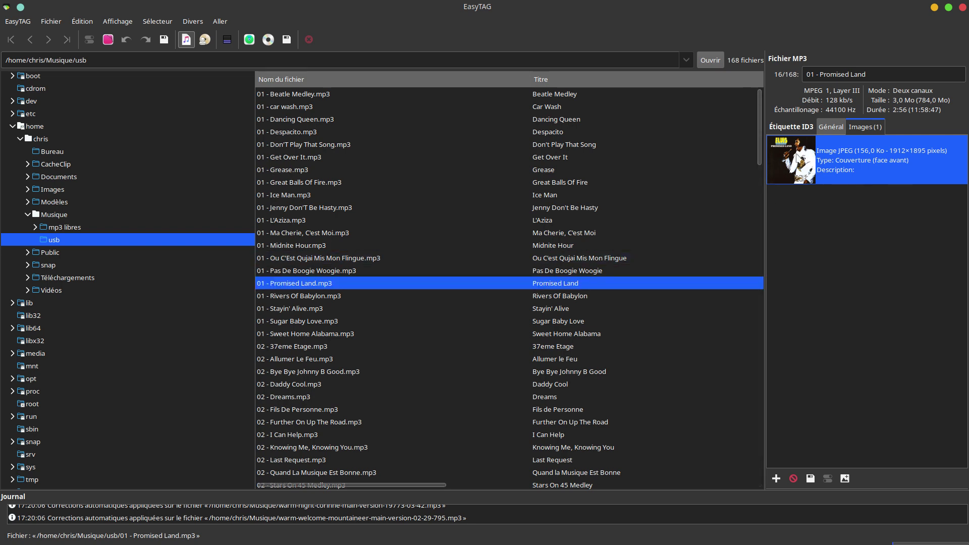
{"action": "left_click", "coordinate": [963, 8]}
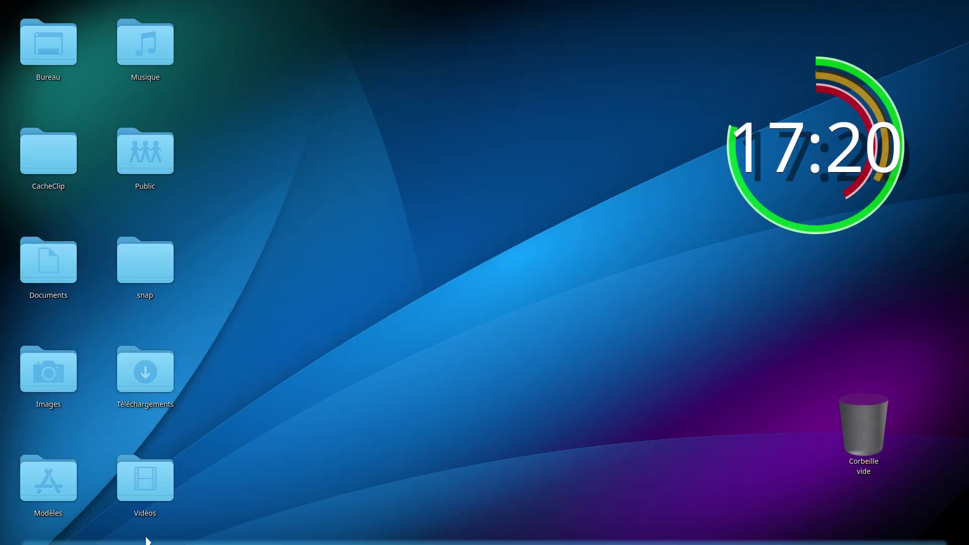
Step: Launch Kdenlive from the multimedia applications and make the project bin and monitor area taller above the timeline
{"action": "left_click", "coordinate": [16, 532]}
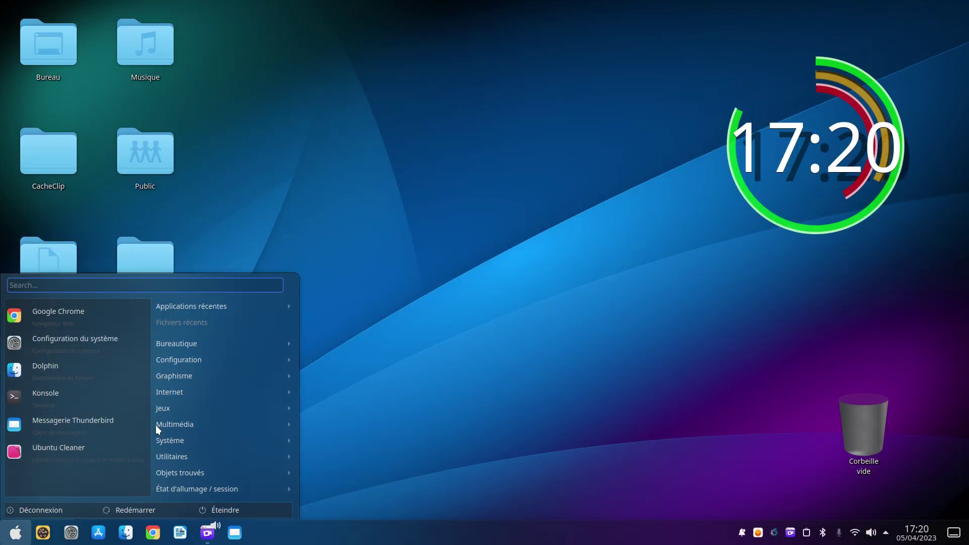
{"action": "mouse_move", "coordinate": [169, 425]}
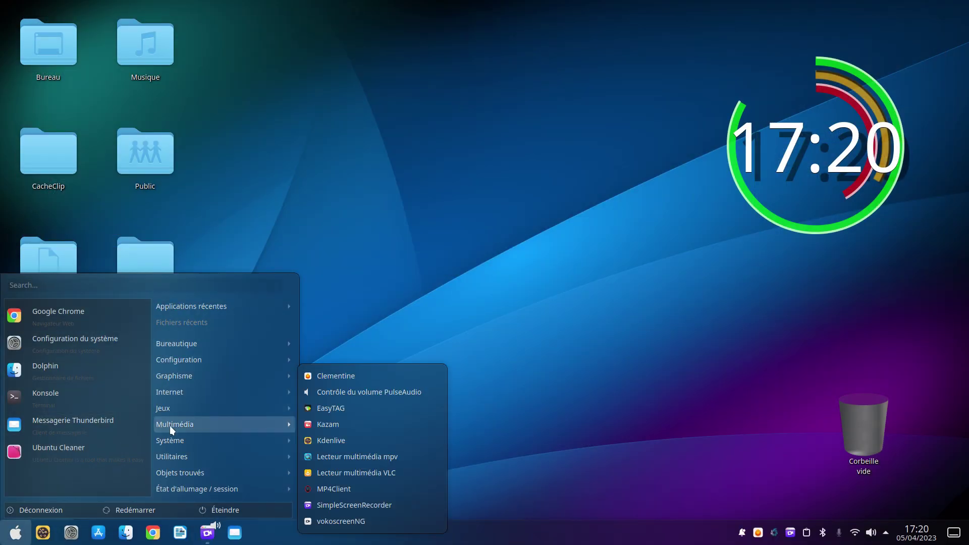
{"action": "left_click", "coordinate": [339, 441]}
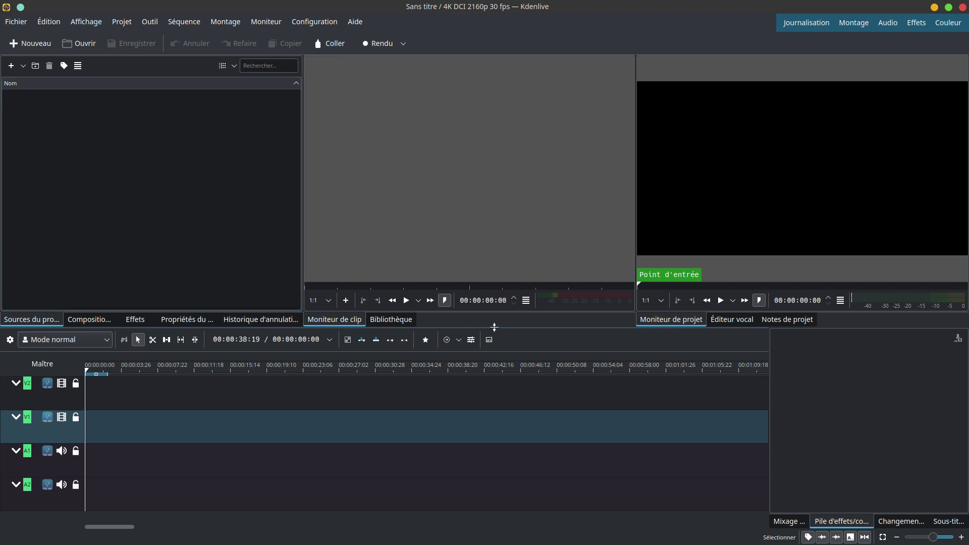
{"action": "left_click_drag", "start_coordinate": [494, 328], "coordinate": [494, 354]}
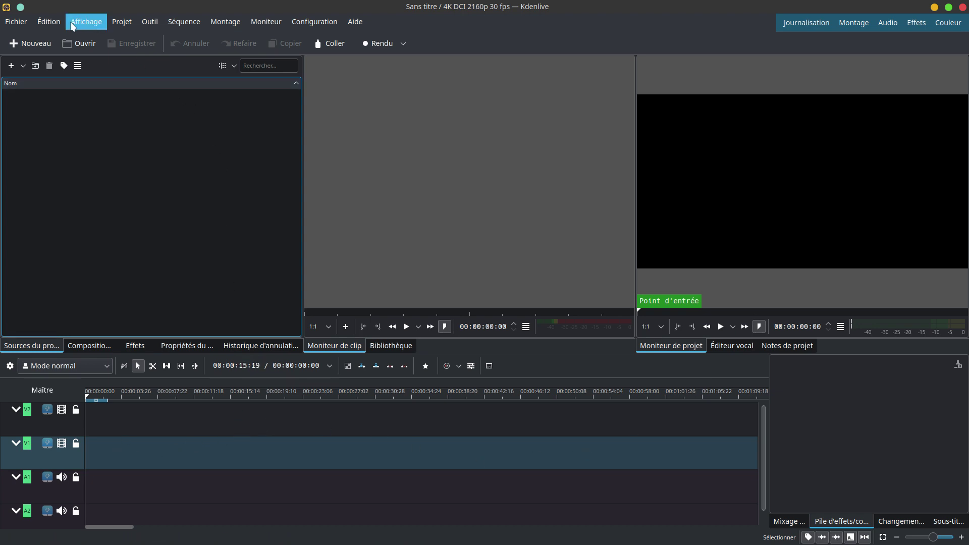
Step: Look through Kdenlive's command menus, from file and project to monitor and configuration, and close the video editor
{"action": "left_click", "coordinate": [27, 23]}
{"action": "mouse_move", "coordinate": [77, 25]}
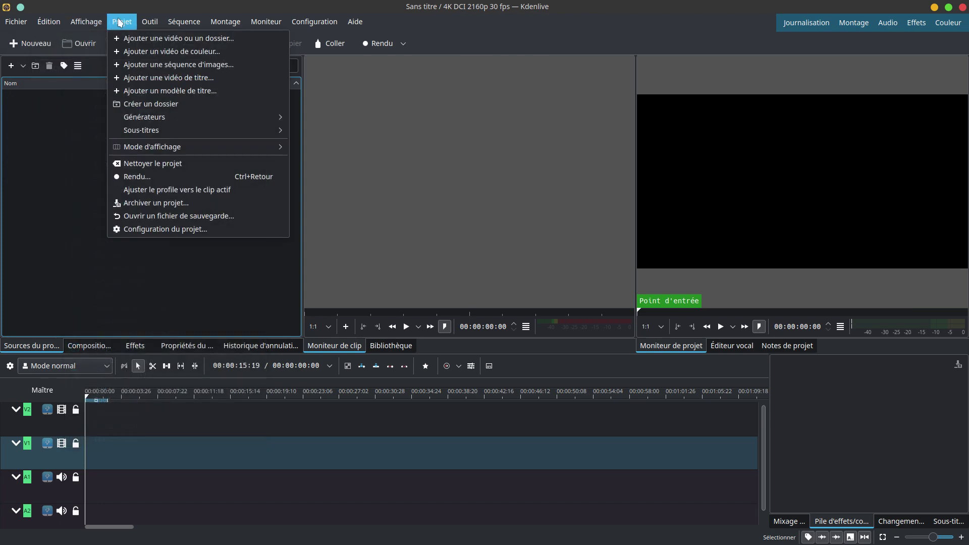
{"action": "mouse_move", "coordinate": [149, 26]}
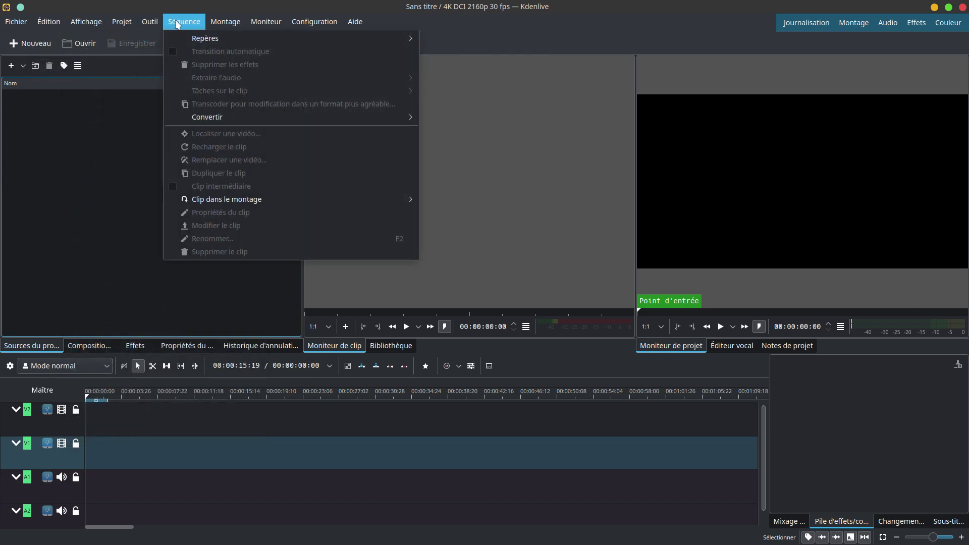
{"action": "mouse_move", "coordinate": [225, 25]}
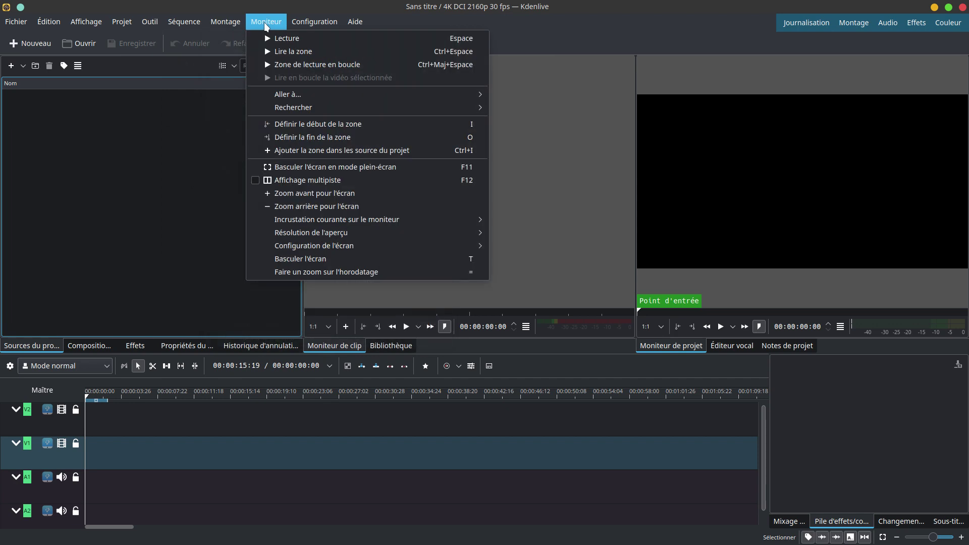
{"action": "mouse_move", "coordinate": [311, 25]}
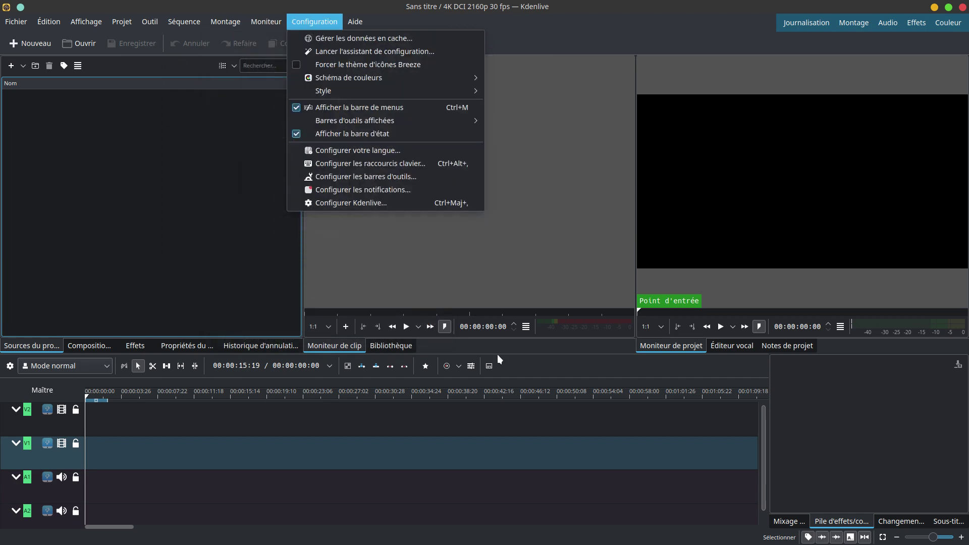
{"action": "left_click", "coordinate": [547, 459]}
{"action": "left_click", "coordinate": [963, 7]}
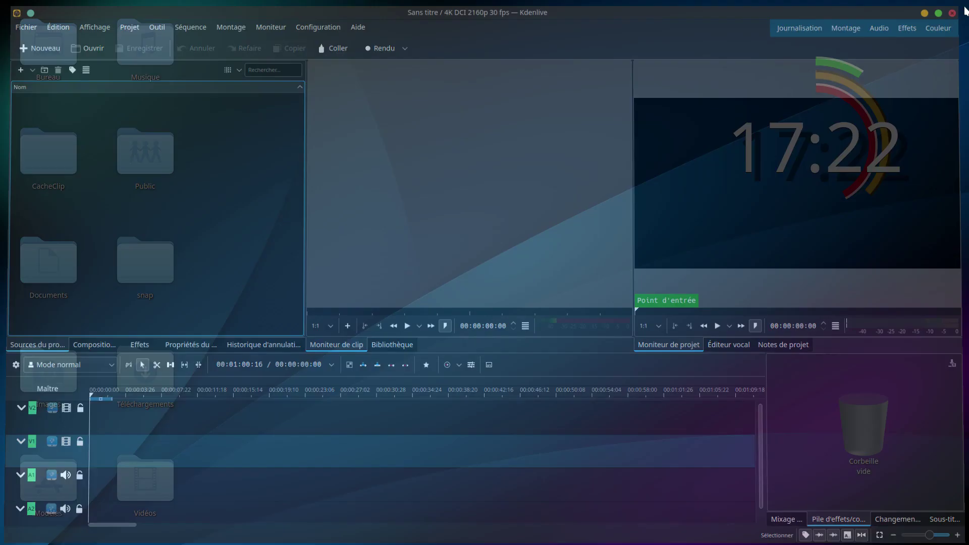
Step: Launch the VLC media player from the multimedia applications to show its window, and close it
{"action": "left_click", "coordinate": [8, 534]}
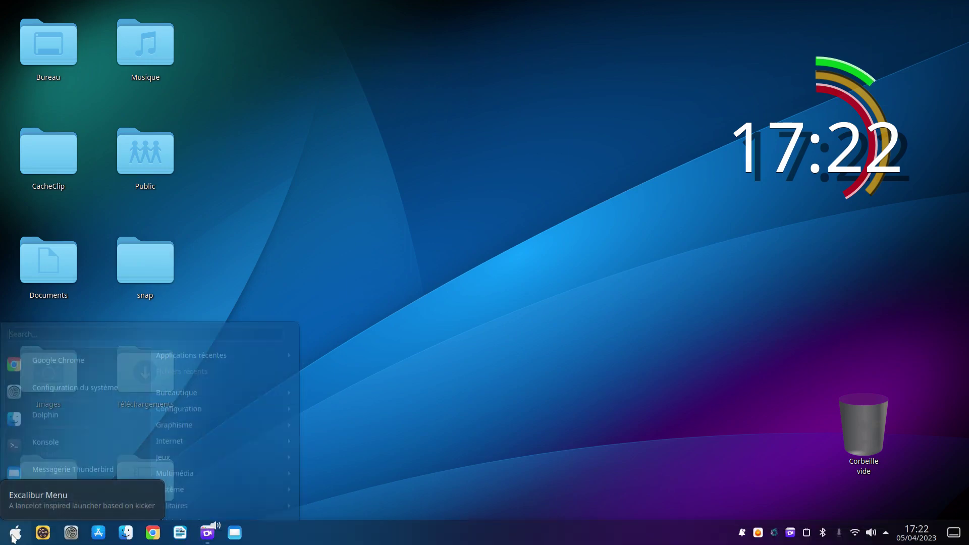
{"action": "mouse_move", "coordinate": [184, 429]}
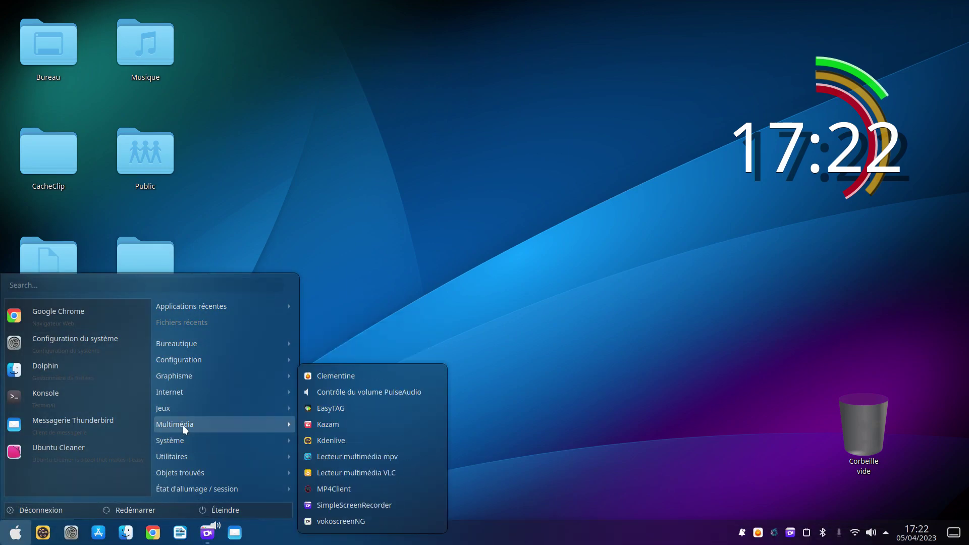
{"action": "left_click", "coordinate": [368, 472]}
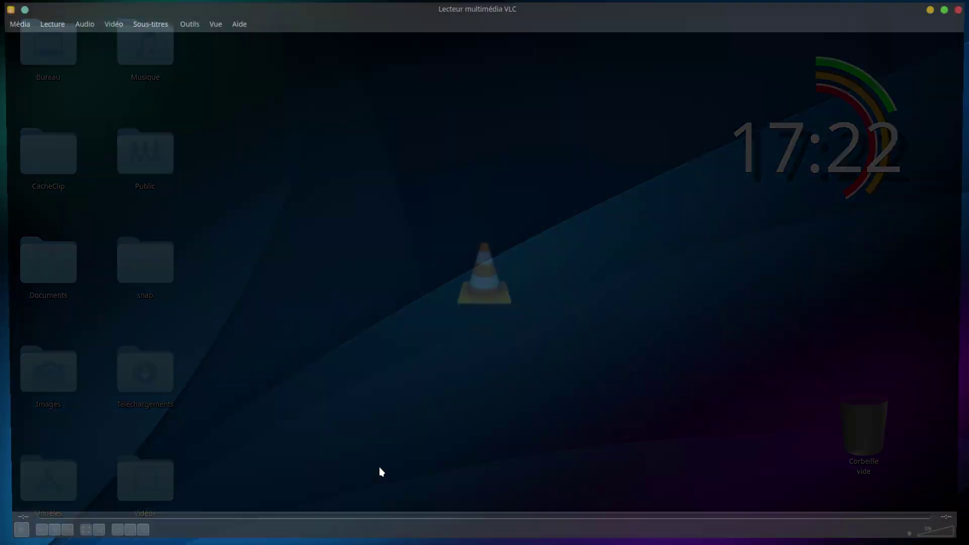
{"action": "left_click", "coordinate": [963, 8]}
Step: Launch the mpv media player from the multimedia applications to show its empty window, and close it
{"action": "left_click", "coordinate": [15, 532]}
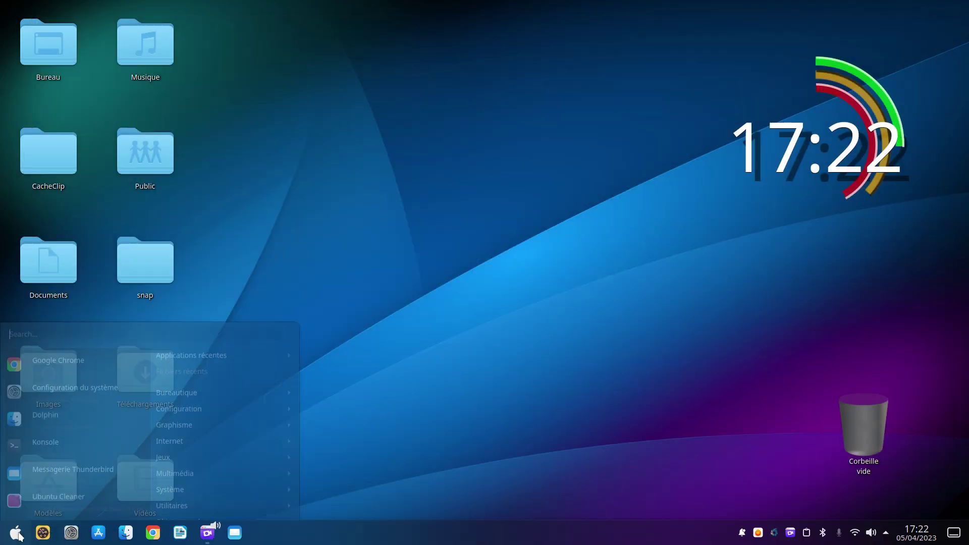
{"action": "mouse_move", "coordinate": [195, 426]}
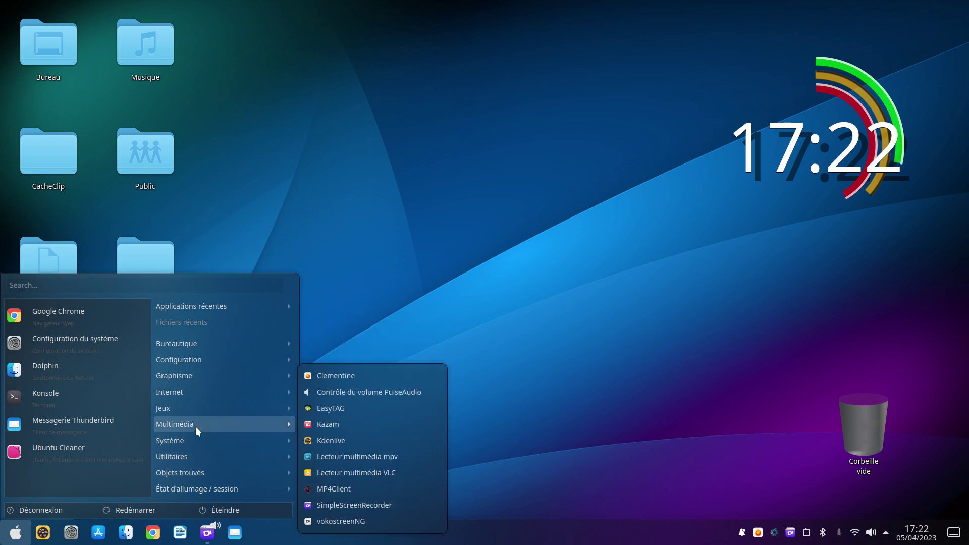
{"action": "left_click", "coordinate": [408, 457]}
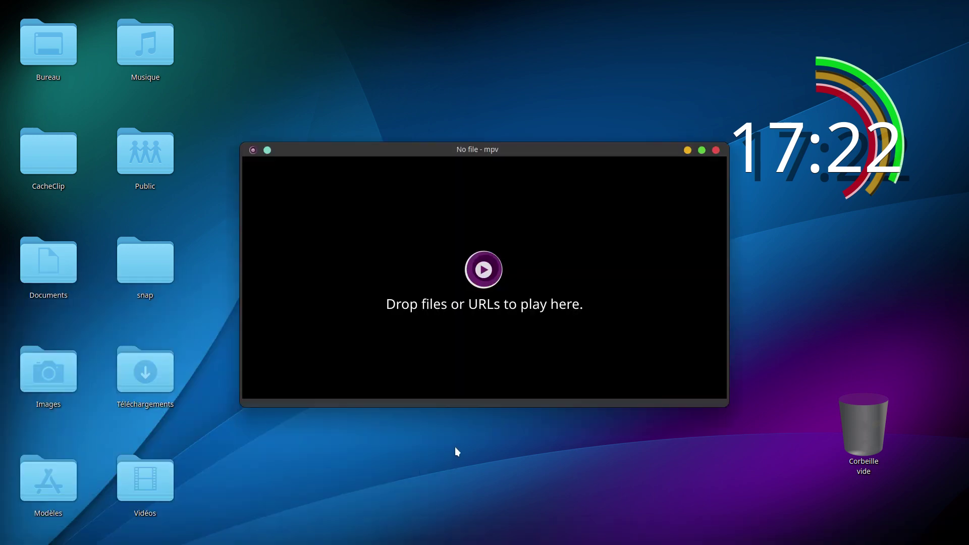
{"action": "left_click", "coordinate": [716, 150]}
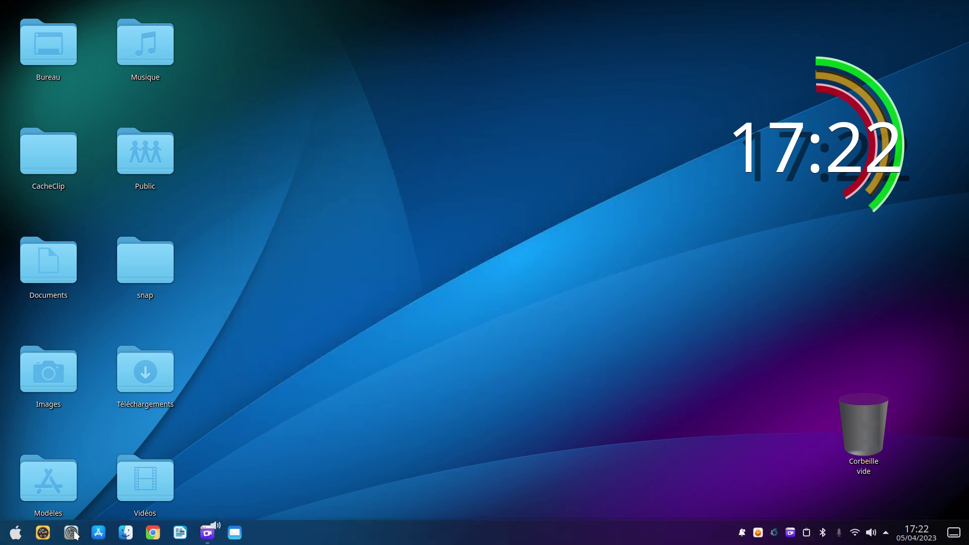
Step: Reopen the mpv media player for a second look, and close it again
{"action": "left_click", "coordinate": [19, 534]}
{"action": "mouse_move", "coordinate": [186, 425]}
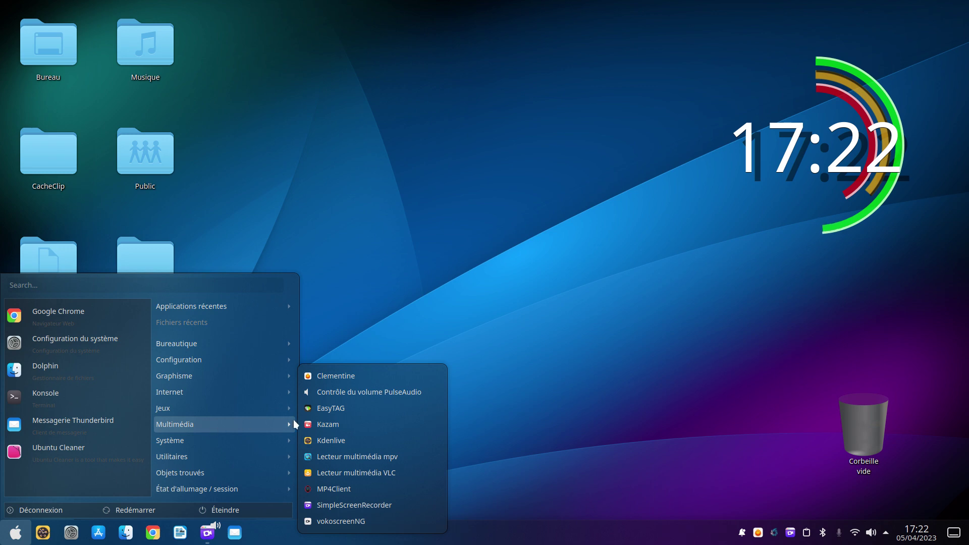
{"action": "left_click", "coordinate": [348, 457]}
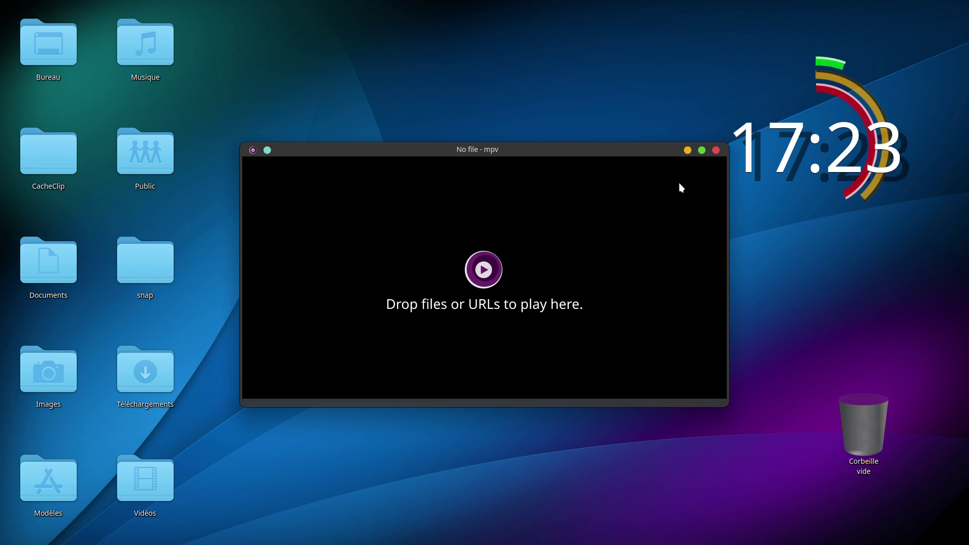
{"action": "left_click", "coordinate": [718, 150]}
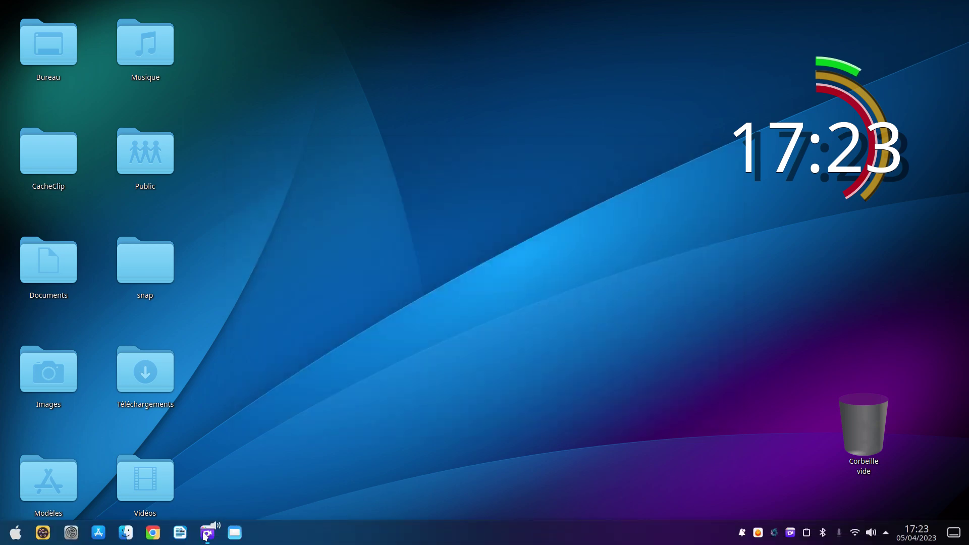
Step: Launch Discover from the system applications, browse the software in its Multimédia category, and close it
{"action": "left_click", "coordinate": [15, 533]}
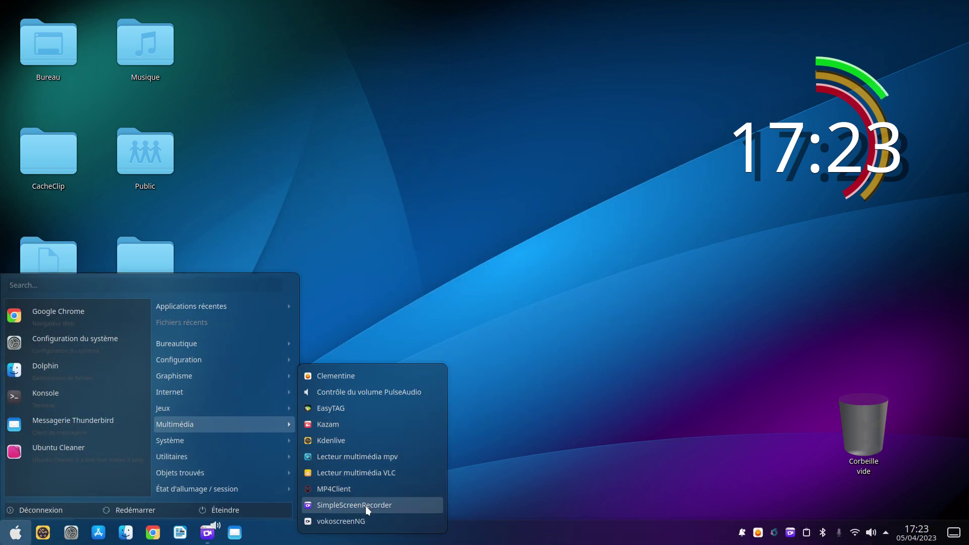
{"action": "mouse_move", "coordinate": [216, 441]}
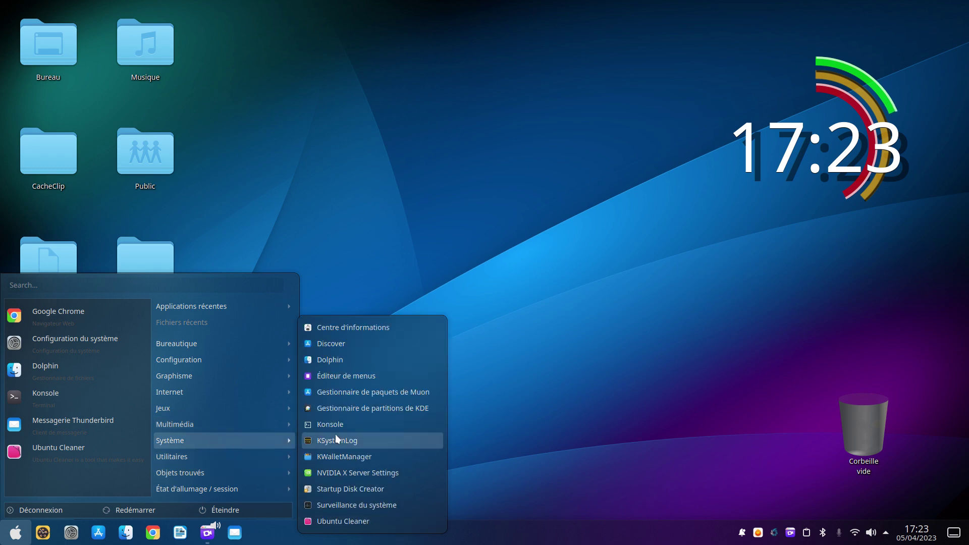
{"action": "left_click", "coordinate": [377, 346]}
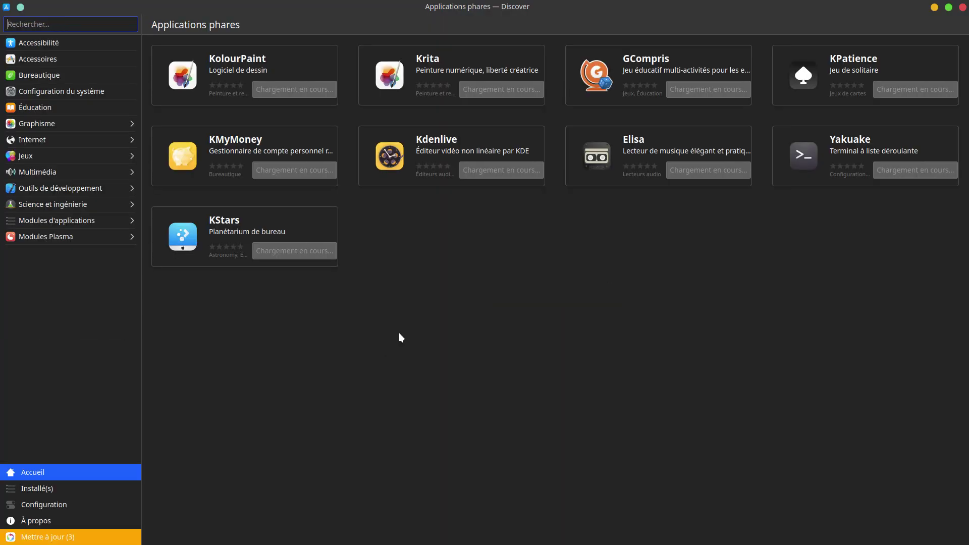
{"action": "left_click", "coordinate": [59, 174]}
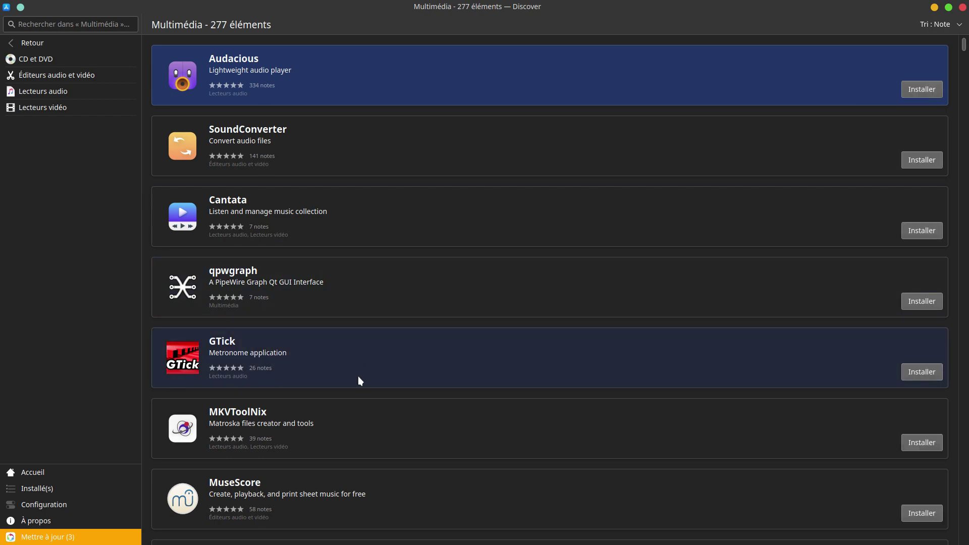
{"action": "scroll", "coordinate": [360, 384], "scroll_direction": "down", "scroll_amount": 10}
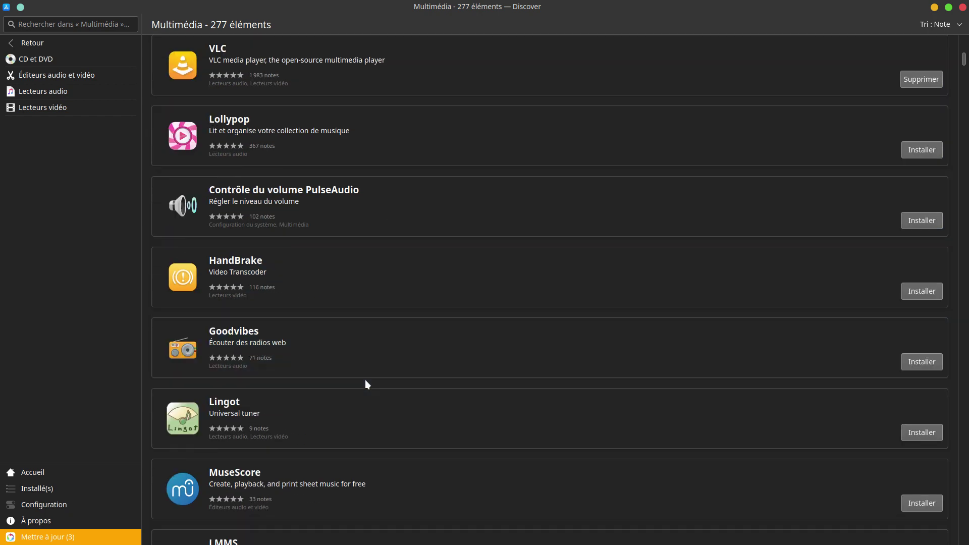
{"action": "scroll", "coordinate": [366, 384], "scroll_direction": "down", "scroll_amount": 8}
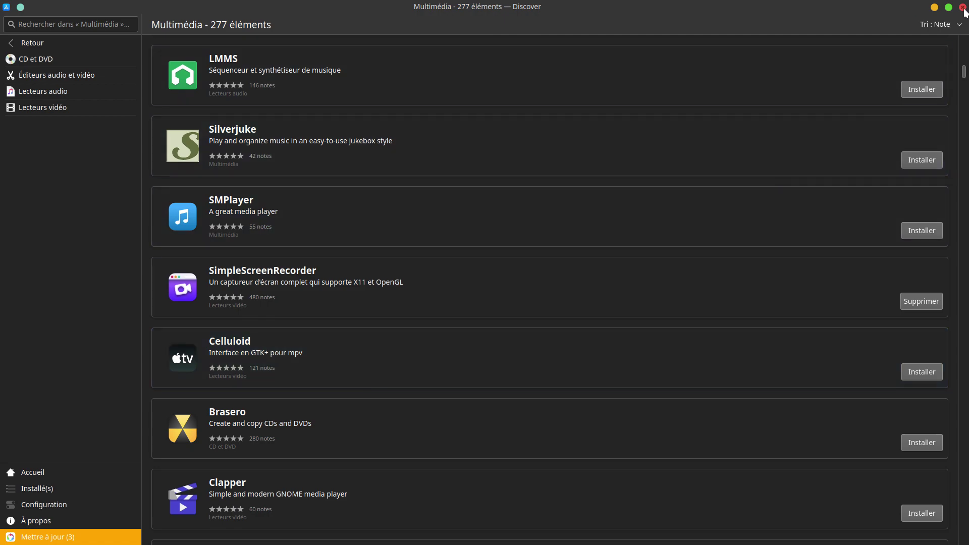
{"action": "mouse_move", "coordinate": [966, 13]}
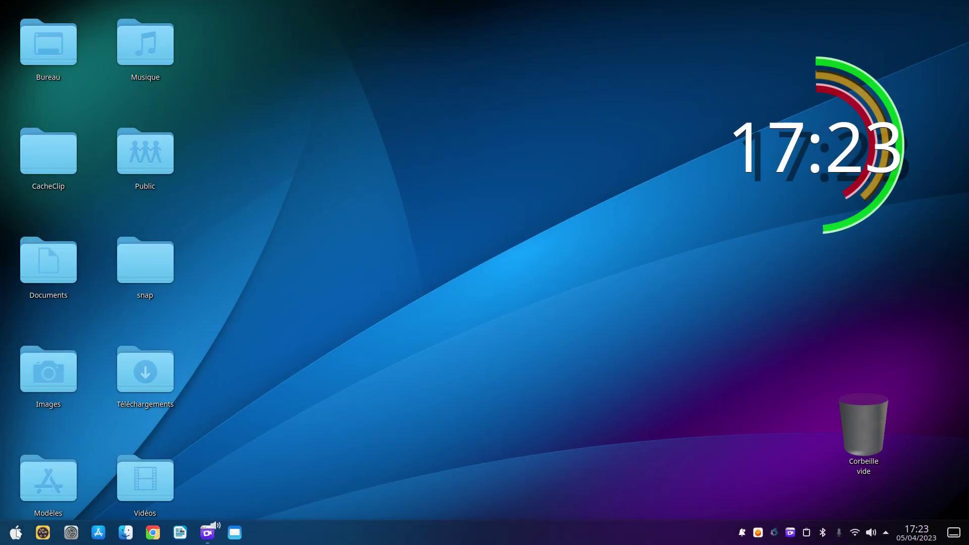
Step: Open the KDE menu editor from the system applications, expand Bureautique to look through its entries, and close the editor
{"action": "left_click", "coordinate": [16, 533]}
{"action": "mouse_move", "coordinate": [217, 445]}
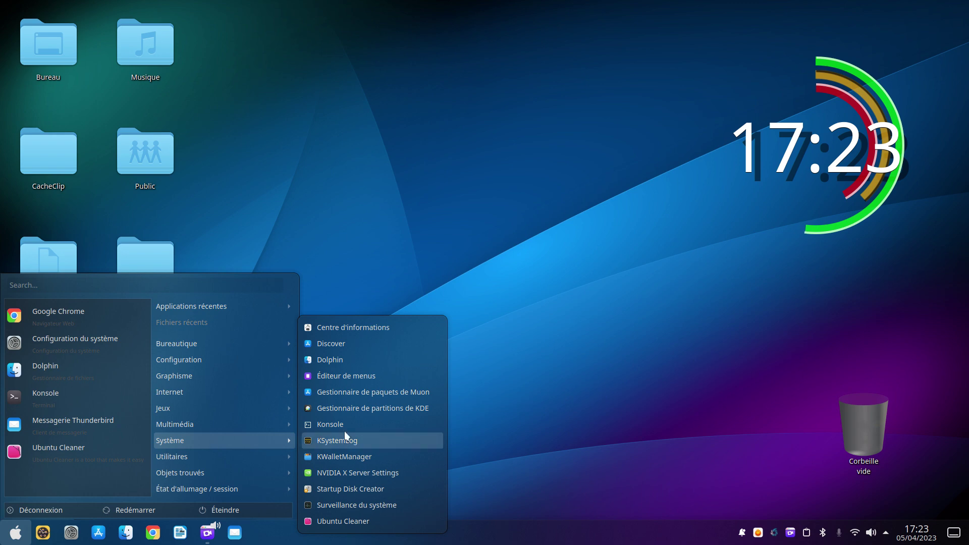
{"action": "left_click", "coordinate": [359, 376]}
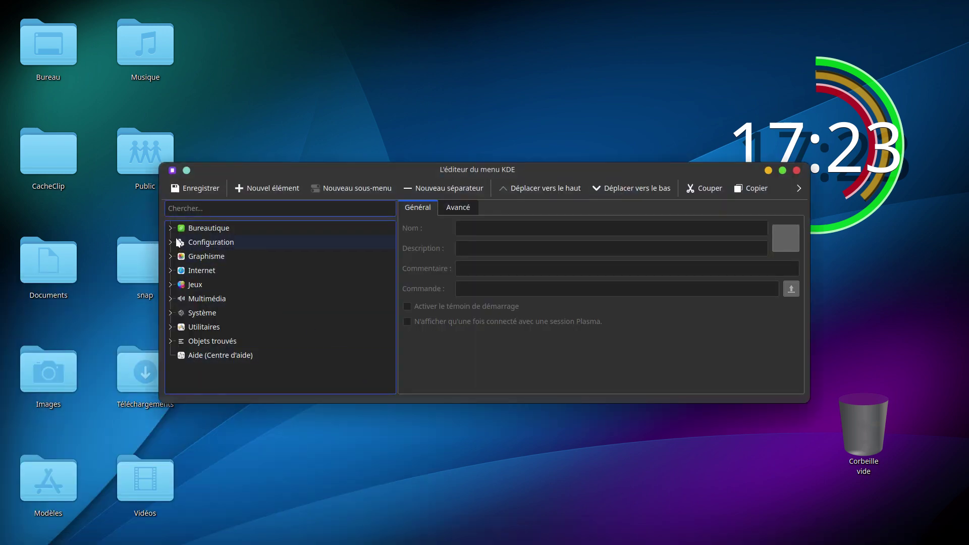
{"action": "left_click", "coordinate": [170, 227]}
{"action": "scroll", "coordinate": [289, 355], "scroll_direction": "down", "scroll_amount": 1}
{"action": "scroll", "coordinate": [290, 355], "scroll_direction": "down", "scroll_amount": 2}
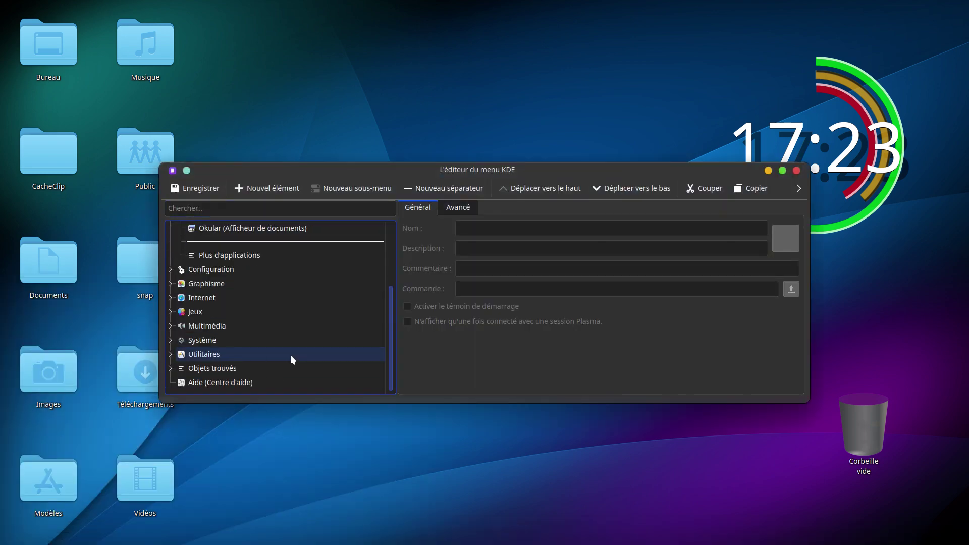
{"action": "scroll", "coordinate": [251, 345], "scroll_direction": "up", "scroll_amount": 2}
{"action": "scroll", "coordinate": [251, 344], "scroll_direction": "up", "scroll_amount": 1}
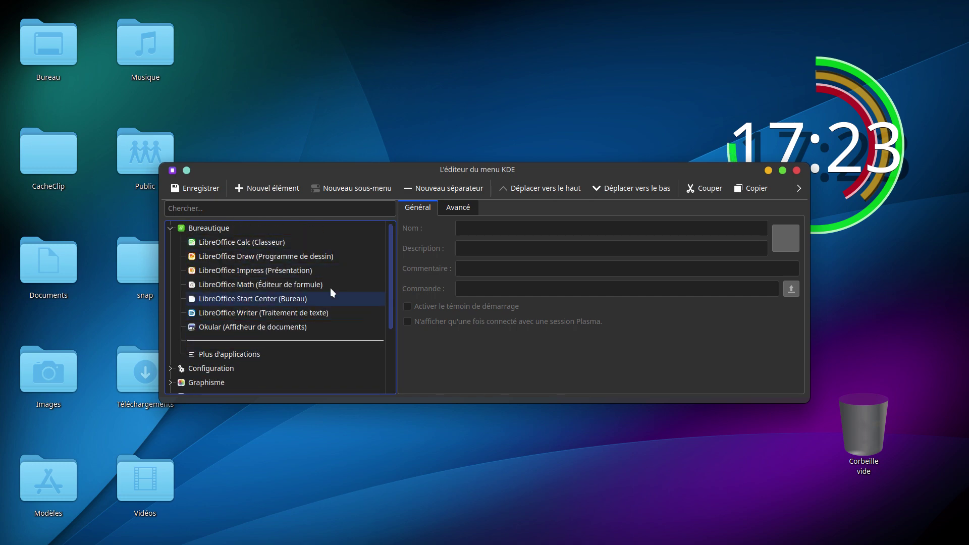
{"action": "left_click", "coordinate": [797, 172]}
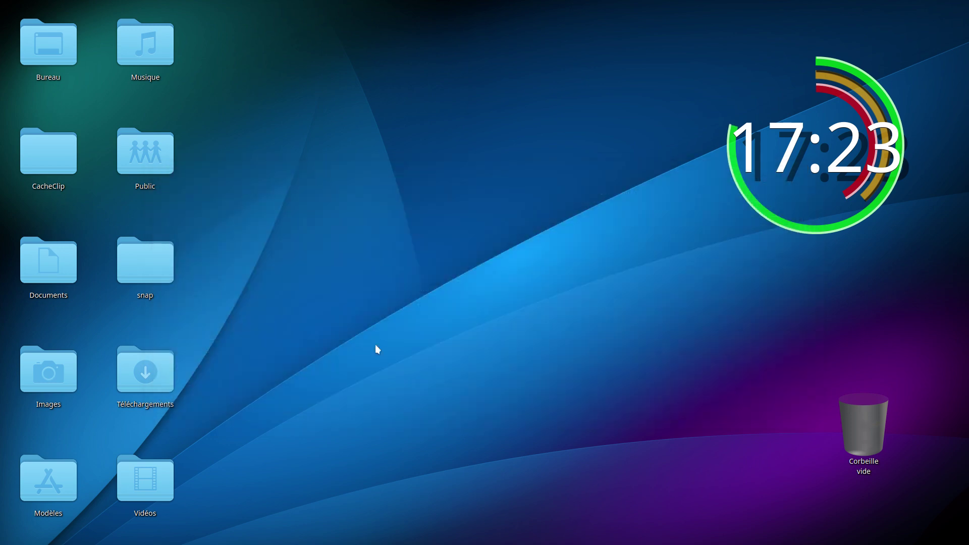
Step: Launch the Muon package manager from the system applications
{"action": "left_click", "coordinate": [15, 533]}
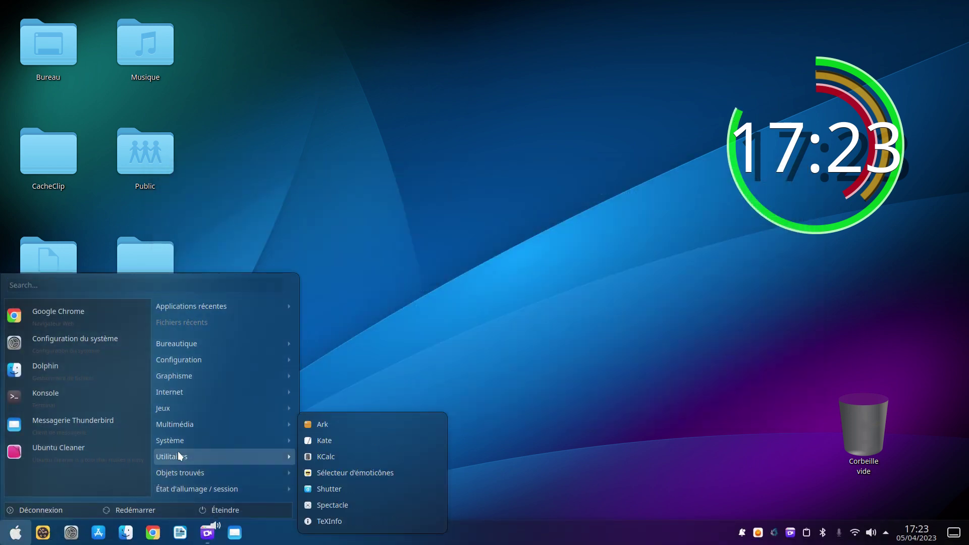
{"action": "mouse_move", "coordinate": [180, 444]}
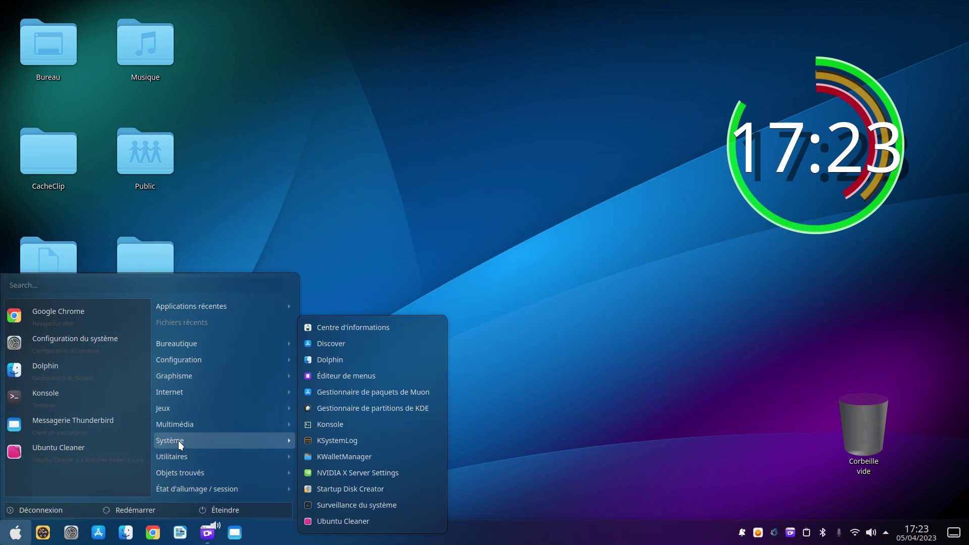
{"action": "left_click", "coordinate": [368, 389]}
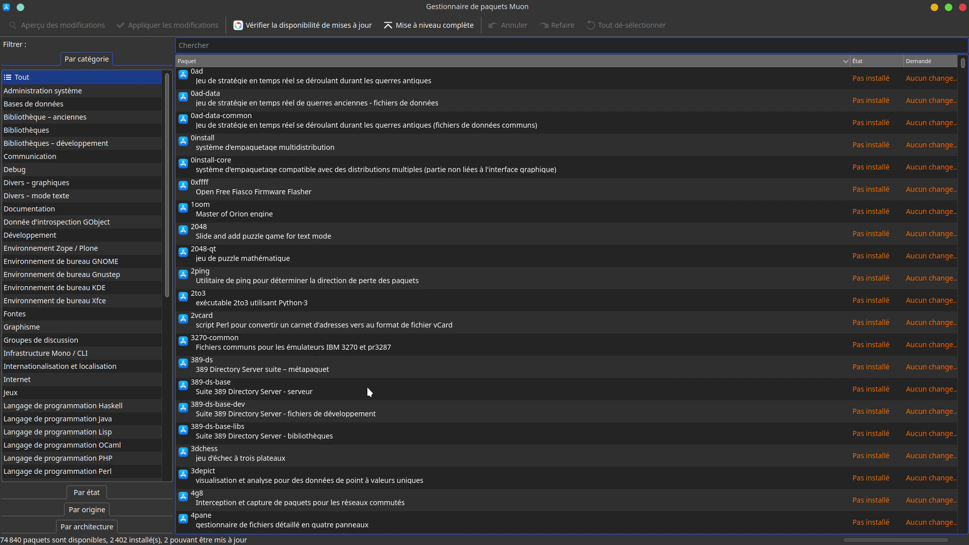
Step: Browse the alphabetical list of all packages in Muon, from the numbered names into the "am" entries, and close the package manager
{"action": "scroll", "coordinate": [330, 410], "scroll_direction": "down", "scroll_amount": 15}
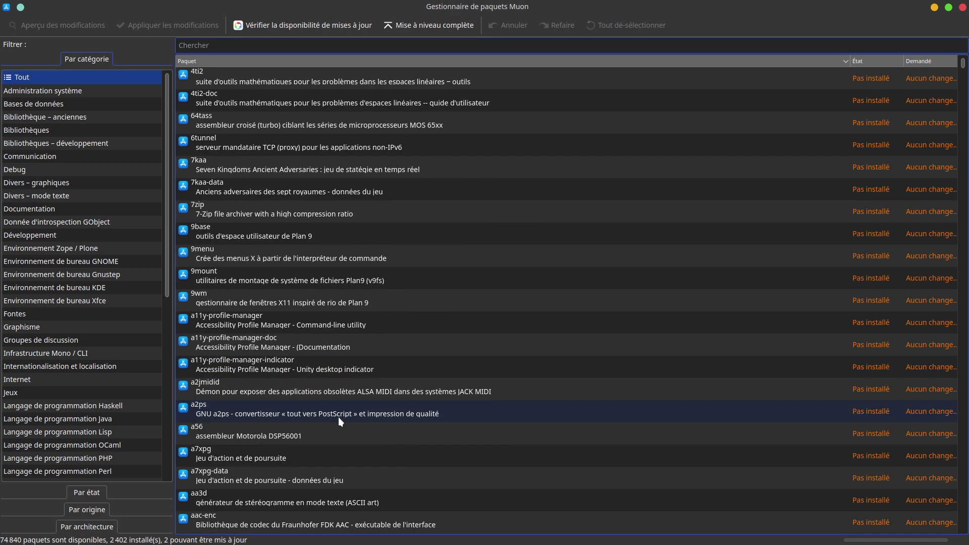
{"action": "scroll", "coordinate": [338, 417], "scroll_direction": "down", "scroll_amount": 7}
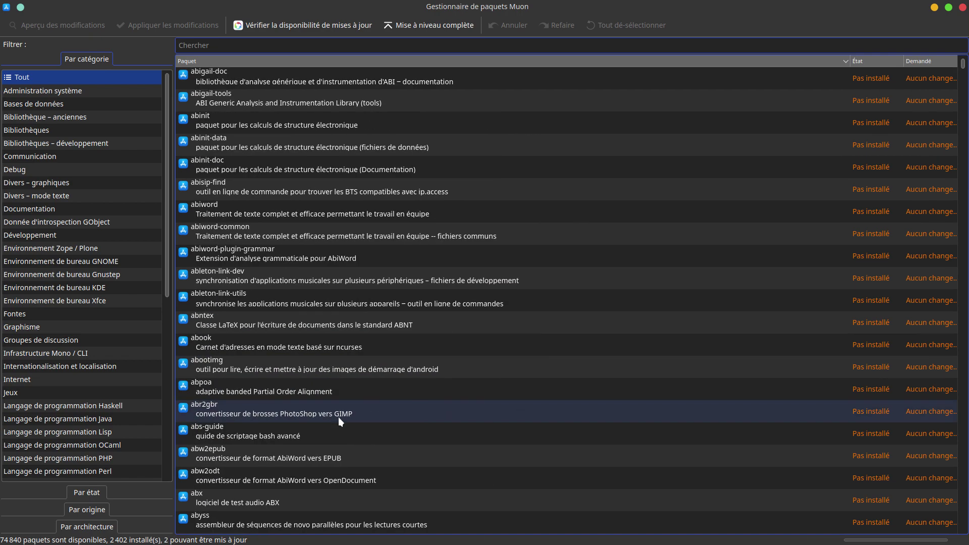
{"action": "scroll", "coordinate": [338, 417], "scroll_direction": "down", "scroll_amount": 12}
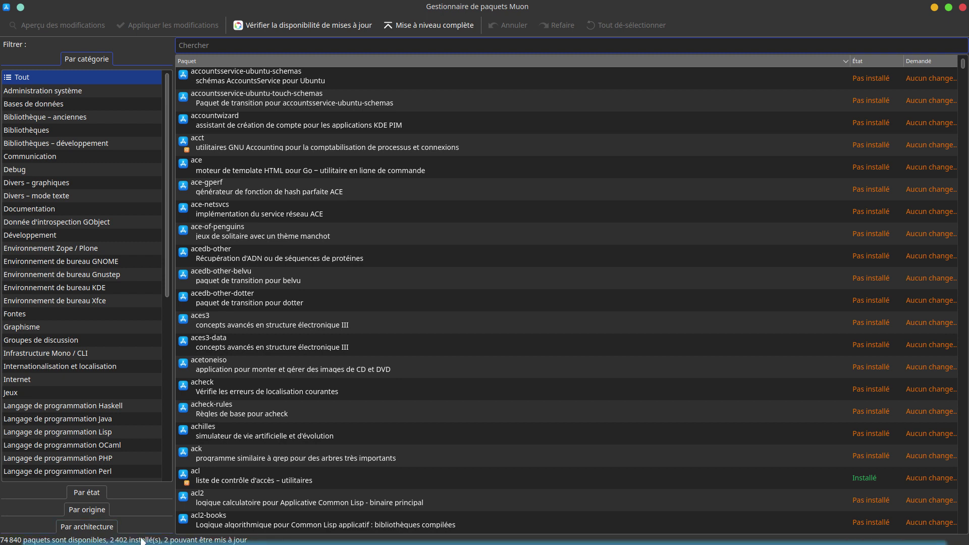
{"action": "scroll", "coordinate": [390, 412], "scroll_direction": "up", "scroll_amount": 10}
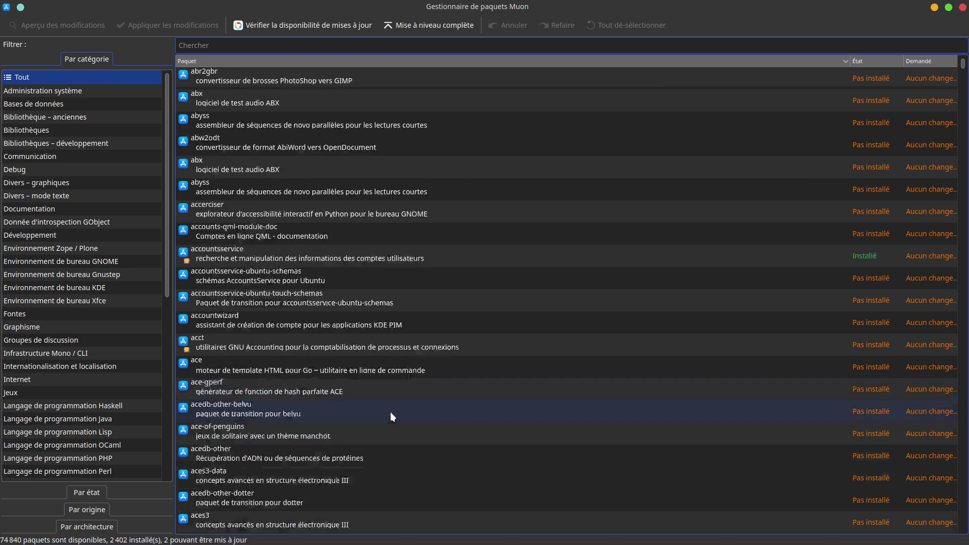
{"action": "scroll", "coordinate": [390, 411], "scroll_direction": "up", "scroll_amount": 2}
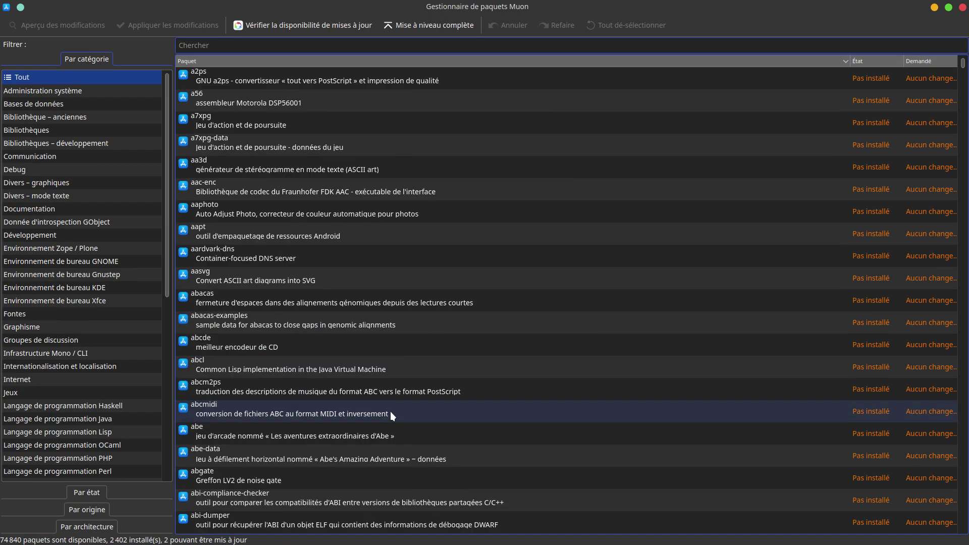
{"action": "scroll", "coordinate": [390, 411], "scroll_direction": "down", "scroll_amount": 15}
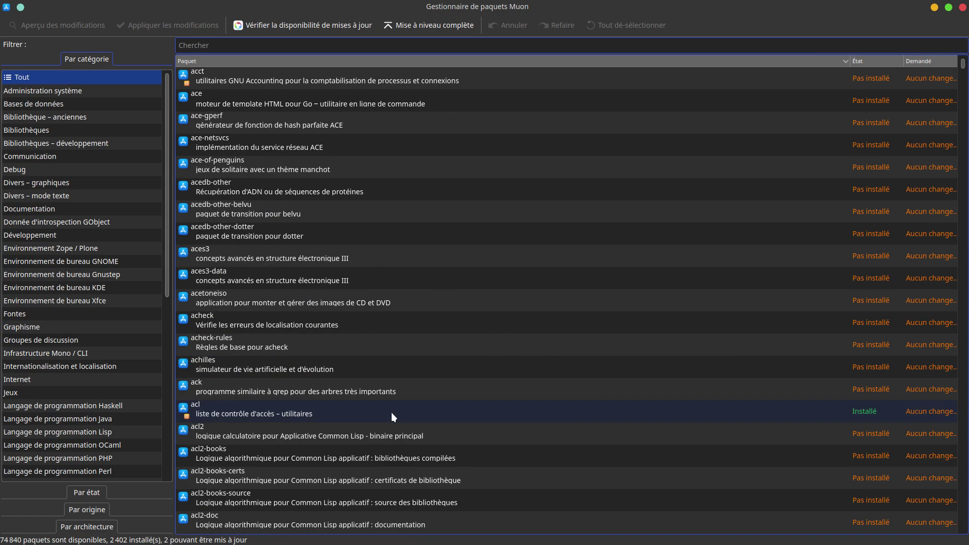
{"action": "scroll", "coordinate": [394, 422], "scroll_direction": "down", "scroll_amount": 20}
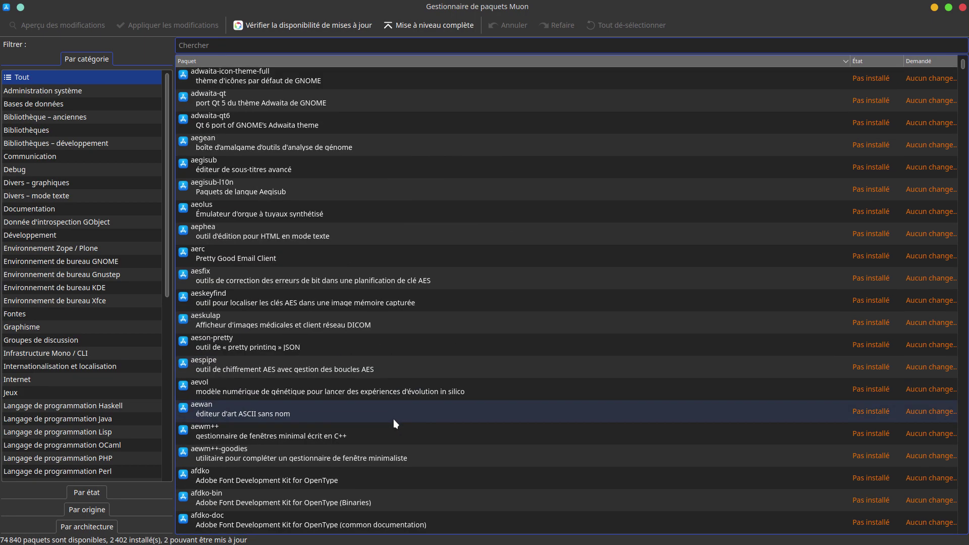
{"action": "scroll", "coordinate": [392, 419], "scroll_direction": "down", "scroll_amount": 15}
{"action": "scroll", "coordinate": [269, 402], "scroll_direction": "down", "scroll_amount": 15}
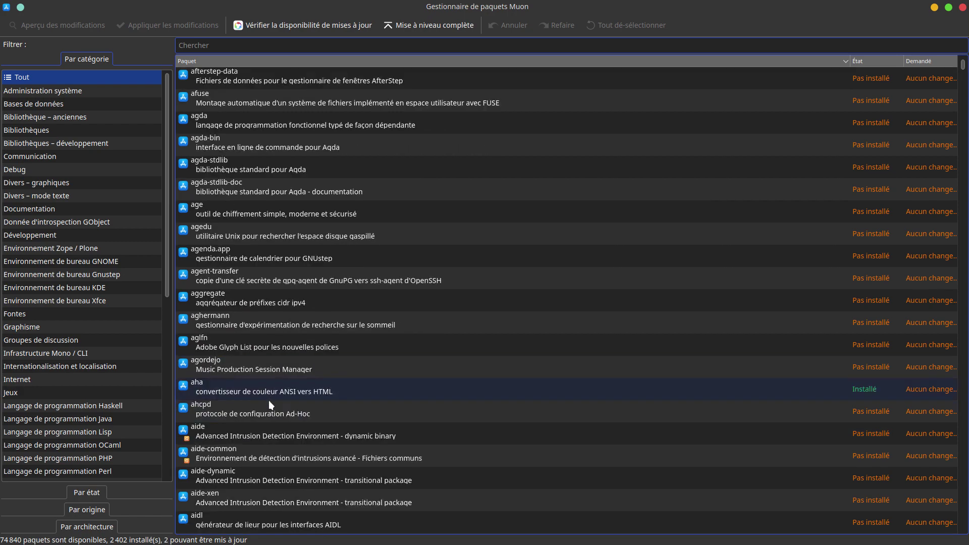
{"action": "scroll", "coordinate": [268, 404], "scroll_direction": "down", "scroll_amount": 10}
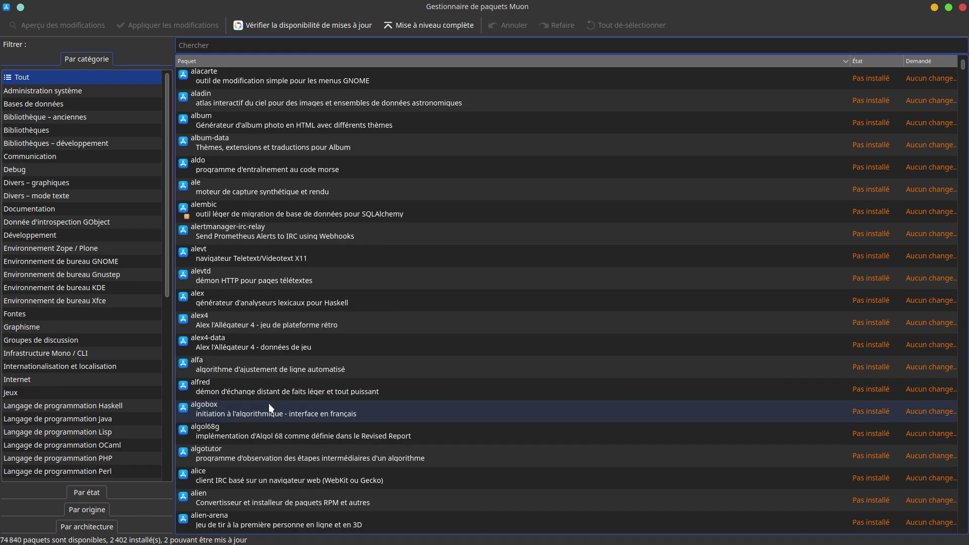
{"action": "scroll", "coordinate": [319, 448], "scroll_direction": "down", "scroll_amount": 15}
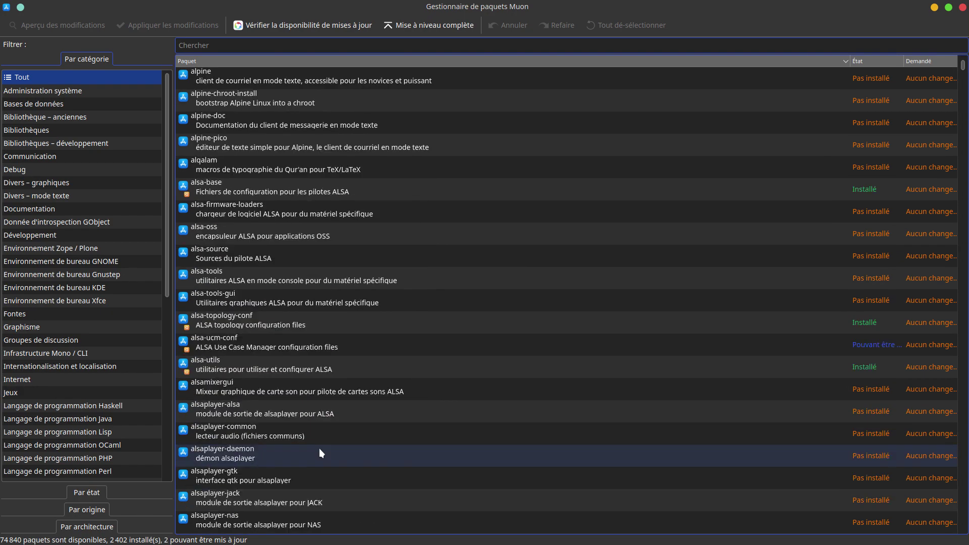
{"action": "scroll", "coordinate": [550, 316], "scroll_direction": "down", "scroll_amount": 7}
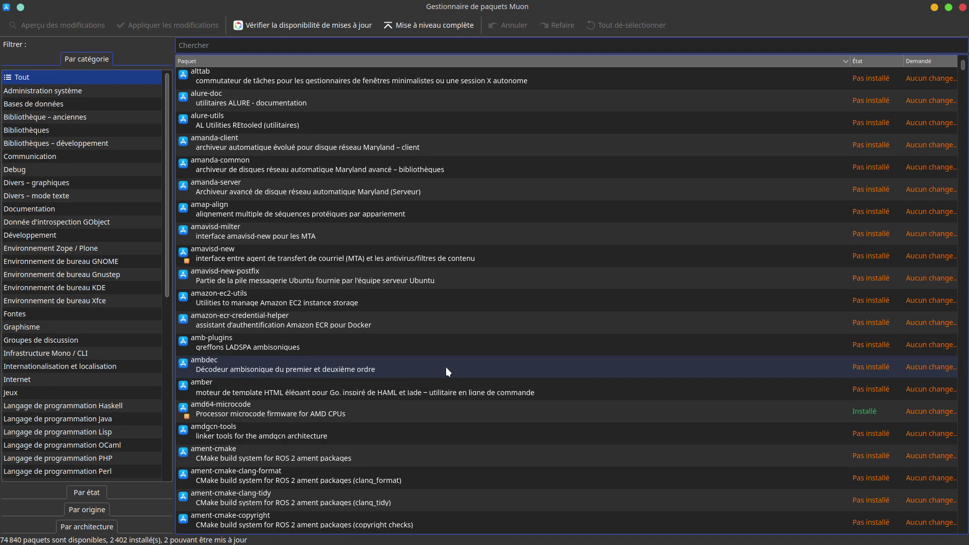
{"action": "scroll", "coordinate": [439, 385], "scroll_direction": "down", "scroll_amount": 6}
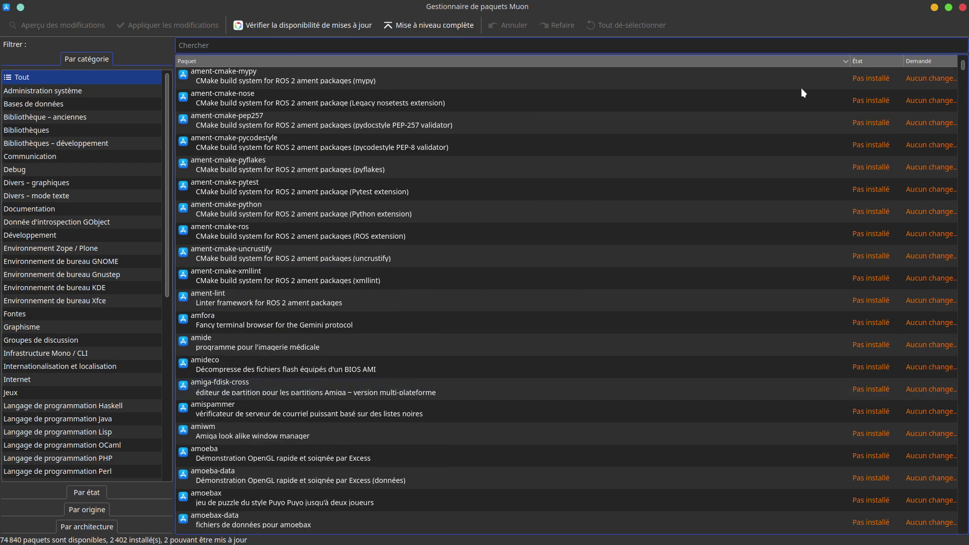
{"action": "left_click", "coordinate": [964, 11]}
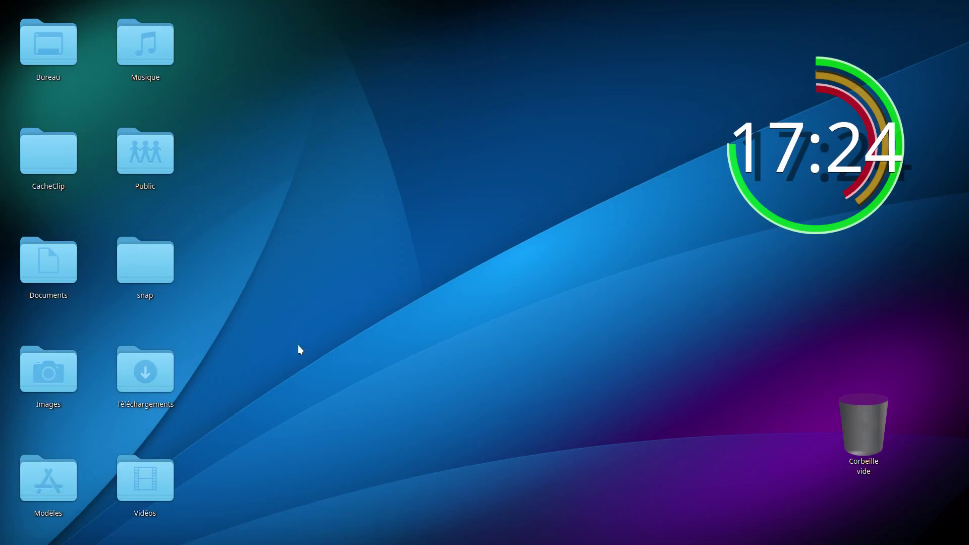
Step: Launch the KDE partition manager from the system applications and authenticate with the administrator password
{"action": "left_click", "coordinate": [20, 533]}
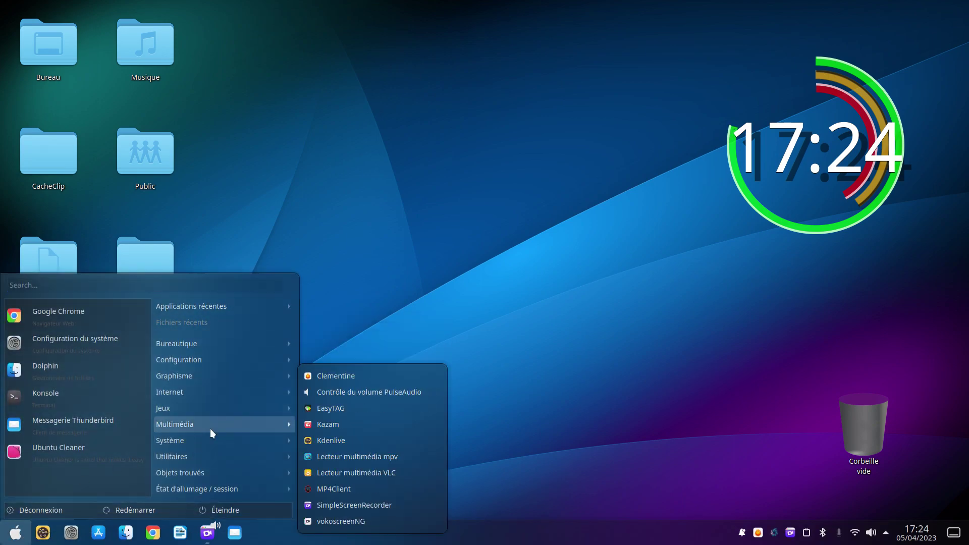
{"action": "mouse_move", "coordinate": [210, 437]}
{"action": "left_click", "coordinate": [396, 408]}
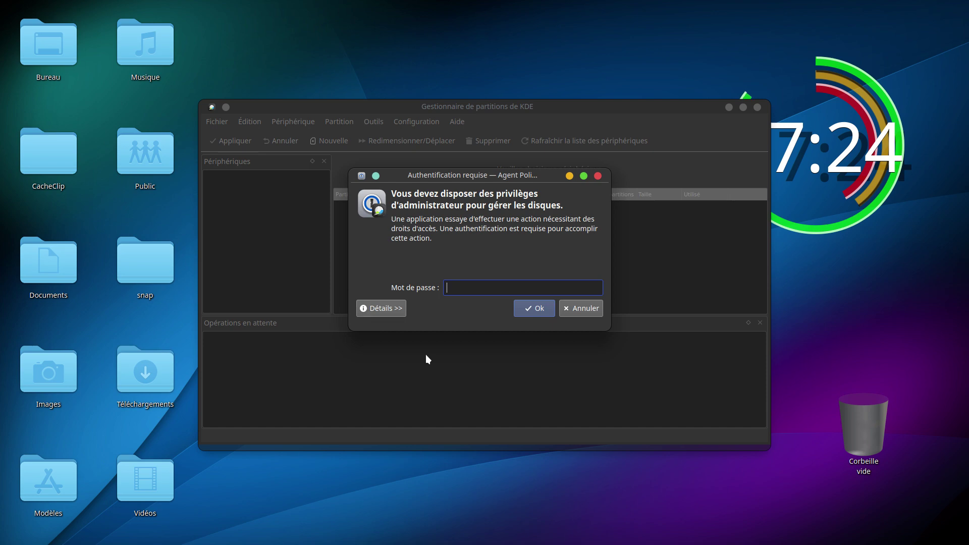
{"action": "type", "text": "aaaaaaa"}
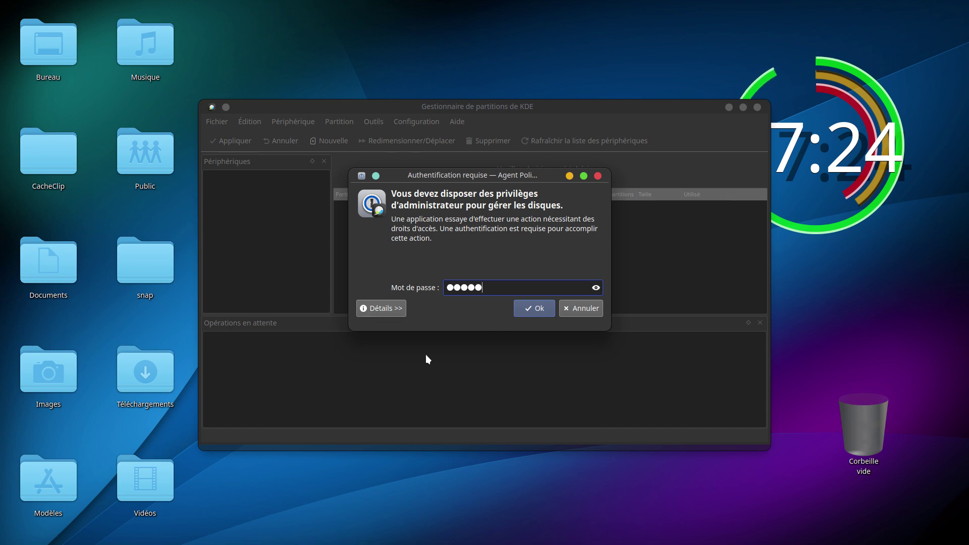
{"action": "type", "text": "aaa"}
{"action": "key", "text": "Return"}
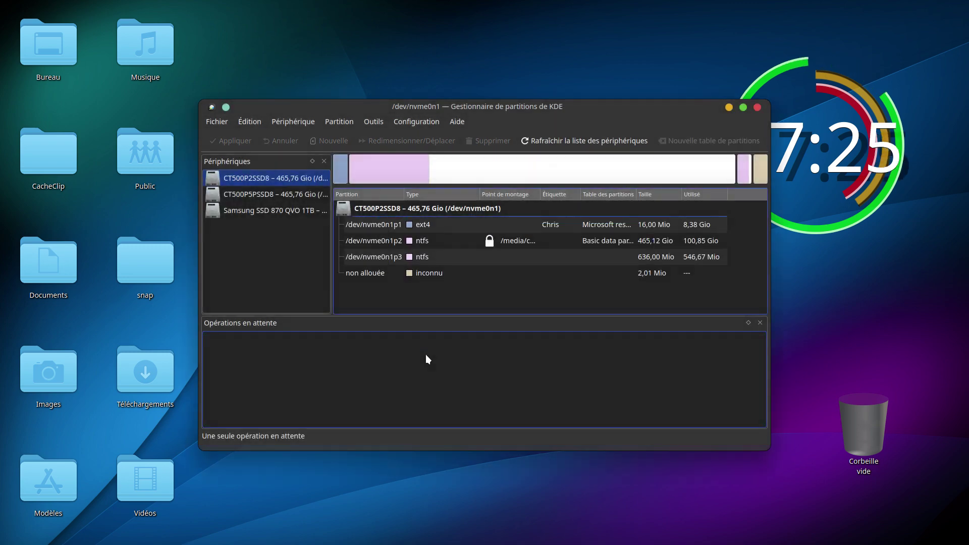
Step: View the partitions of CT500P5PSSD8 and CT500P2SSD8 in a maximized window, and widen the device list to show the full disk names
{"action": "left_click", "coordinate": [278, 198]}
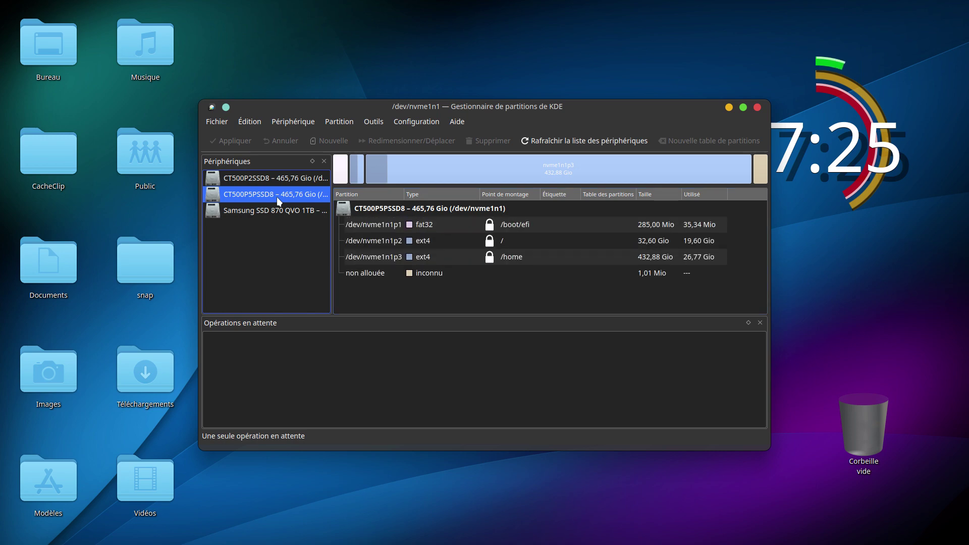
{"action": "double_click", "coordinate": [622, 106]}
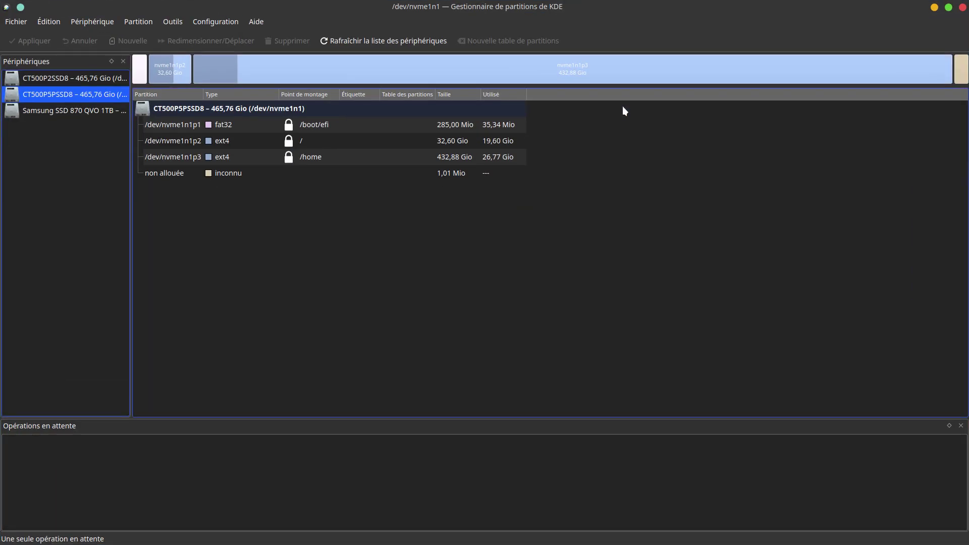
{"action": "left_click", "coordinate": [64, 79]}
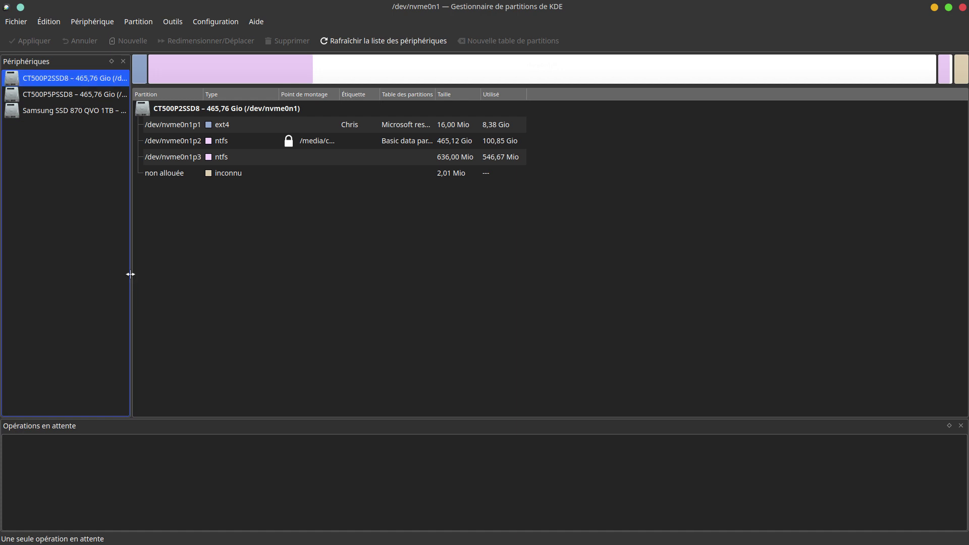
{"action": "left_click_drag", "start_coordinate": [130, 274], "coordinate": [184, 286]}
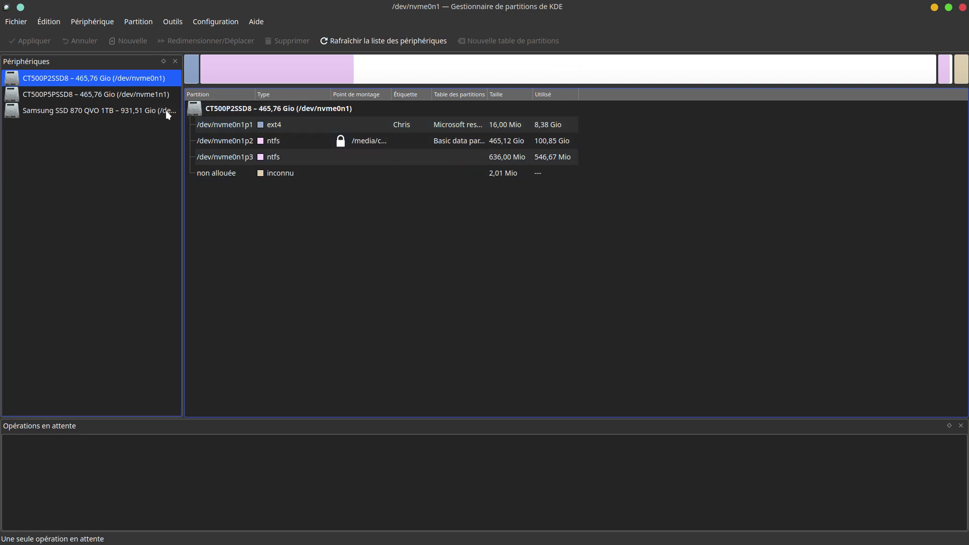
Step: Select the CT500P5PSSD8 disk and look through the partition and device commands offered for it
{"action": "left_click", "coordinate": [148, 95]}
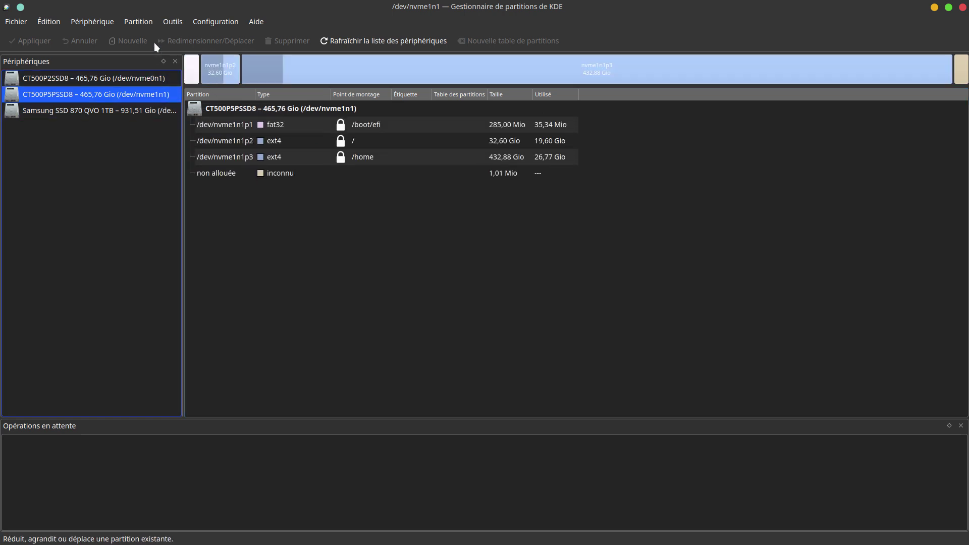
{"action": "left_click", "coordinate": [144, 21]}
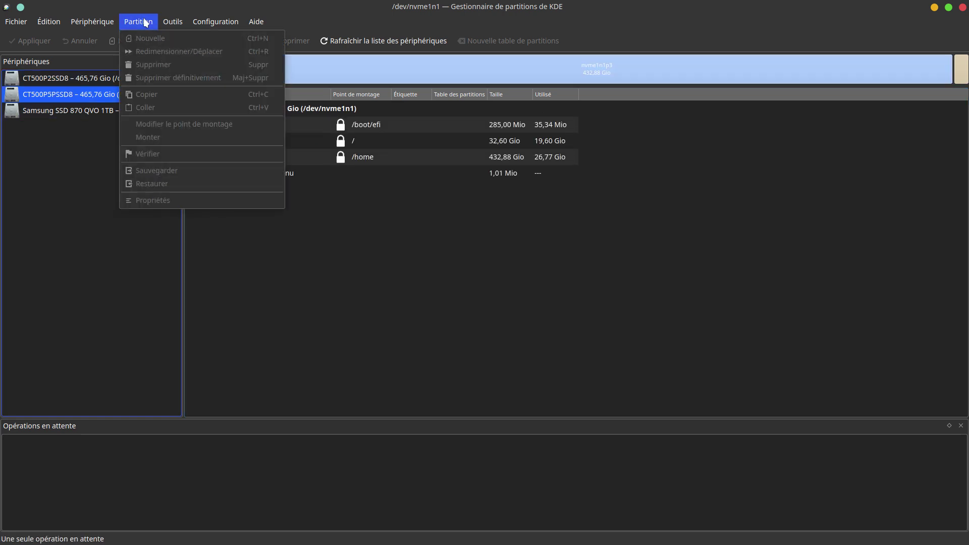
{"action": "left_click", "coordinate": [107, 21]}
{"action": "left_click", "coordinate": [107, 20]}
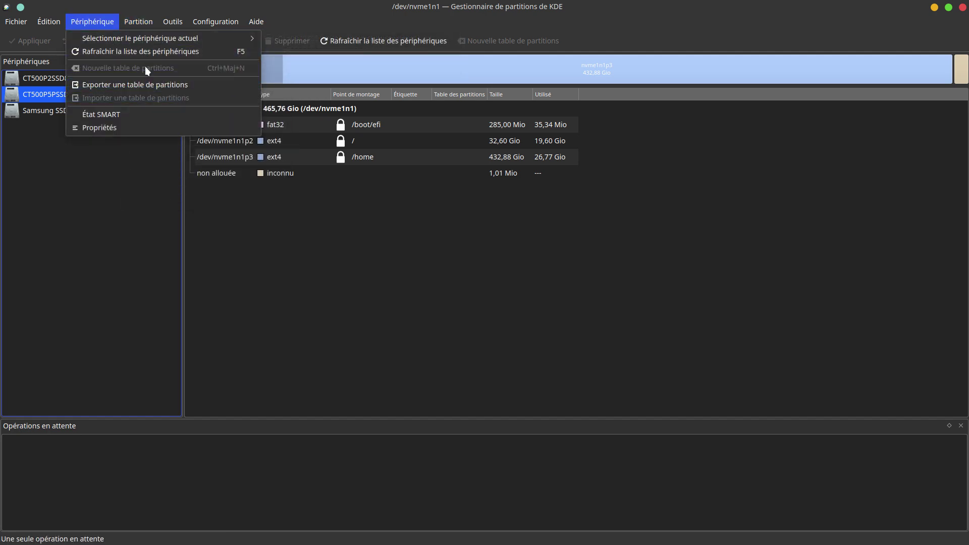
{"action": "left_click", "coordinate": [82, 251]}
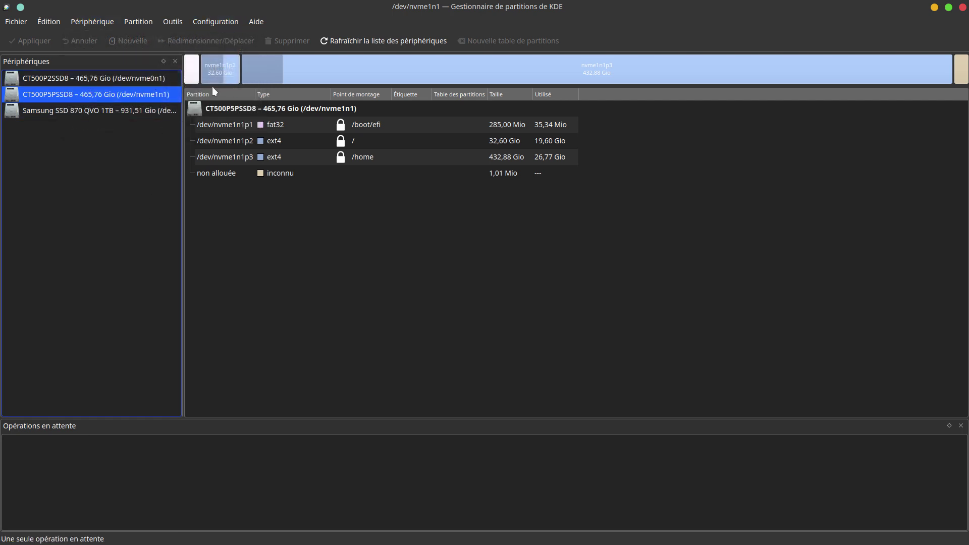
Step: Show the partitions of the Samsung SSD 870 QVO 1TB, and close the partition manager
{"action": "left_click", "coordinate": [141, 113]}
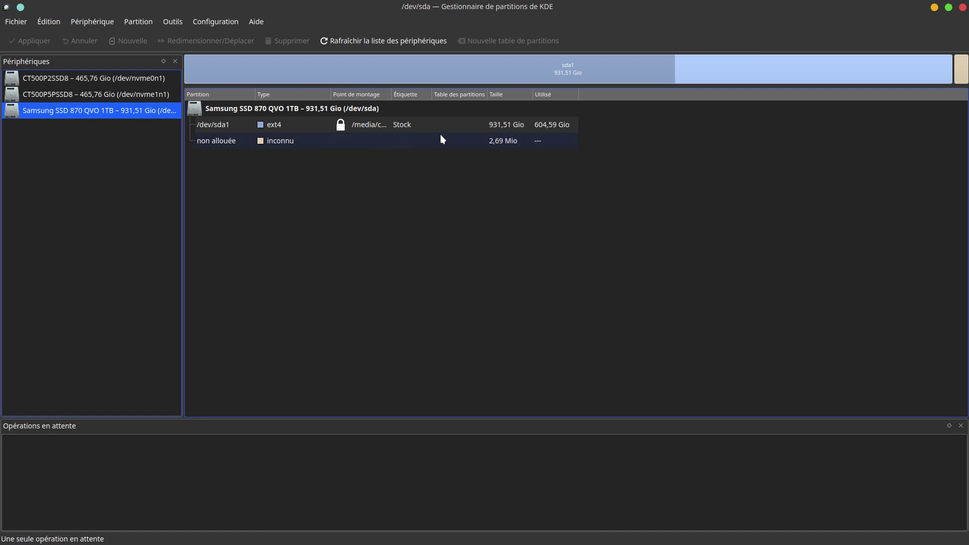
{"action": "left_click", "coordinate": [963, 8]}
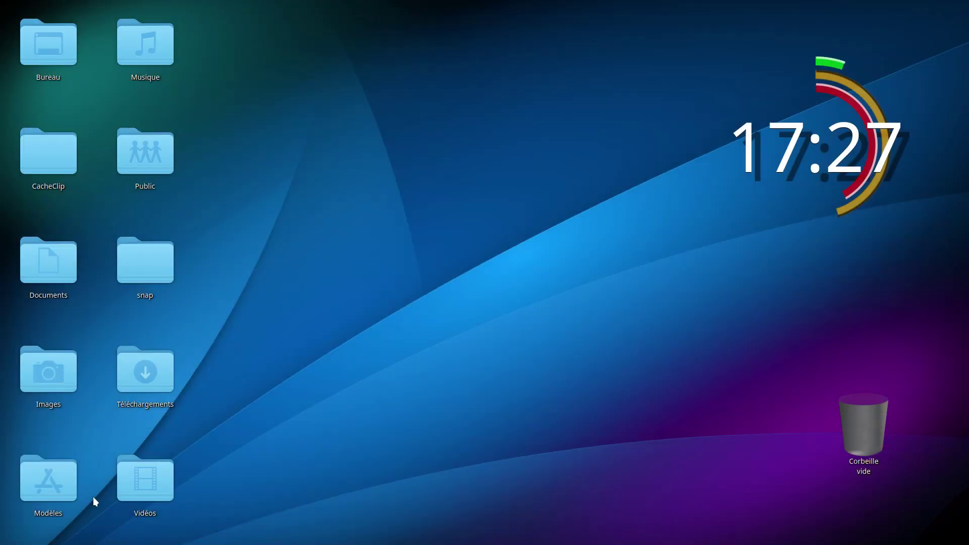
Step: Launch Konsole from the system applications to show its empty terminal, and close it
{"action": "left_click", "coordinate": [16, 534]}
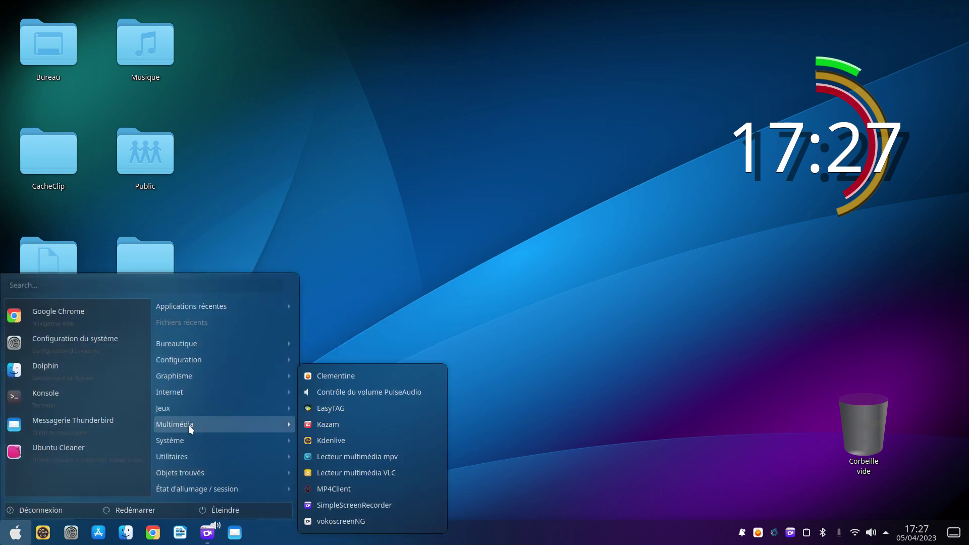
{"action": "mouse_move", "coordinate": [189, 441]}
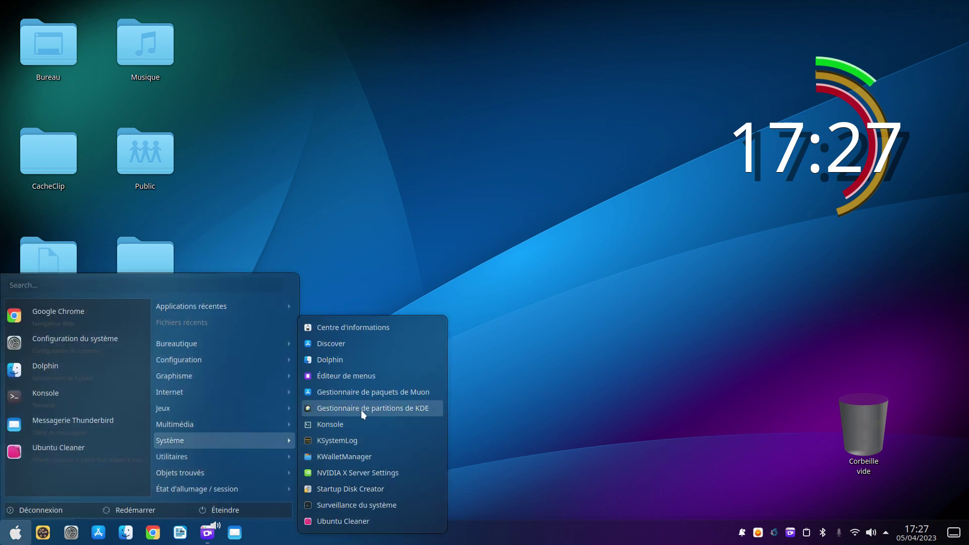
{"action": "left_click", "coordinate": [353, 425]}
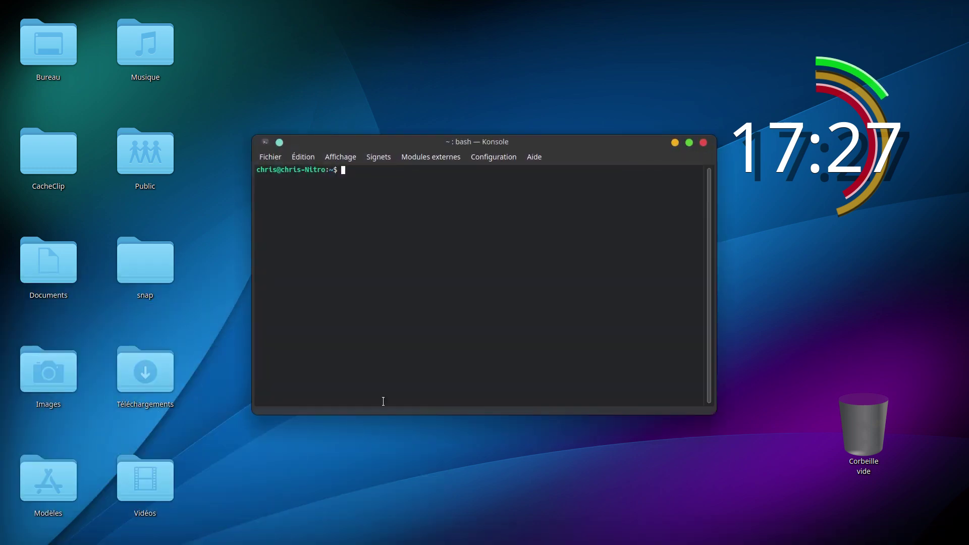
{"action": "left_click", "coordinate": [704, 142]}
Step: Launch Startup Disk Creator from the system applications to show its source image and target disk lists, and close it
{"action": "left_click", "coordinate": [16, 533]}
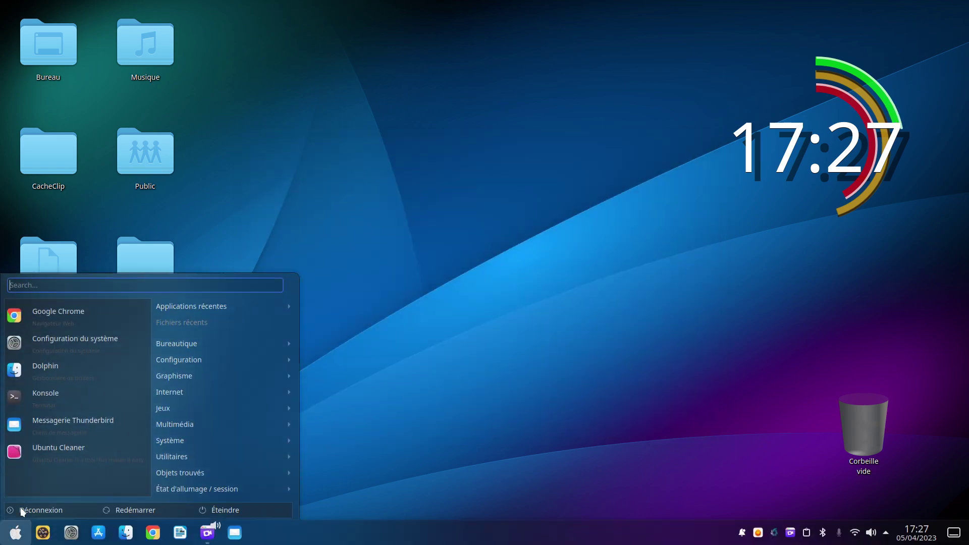
{"action": "mouse_move", "coordinate": [183, 424]}
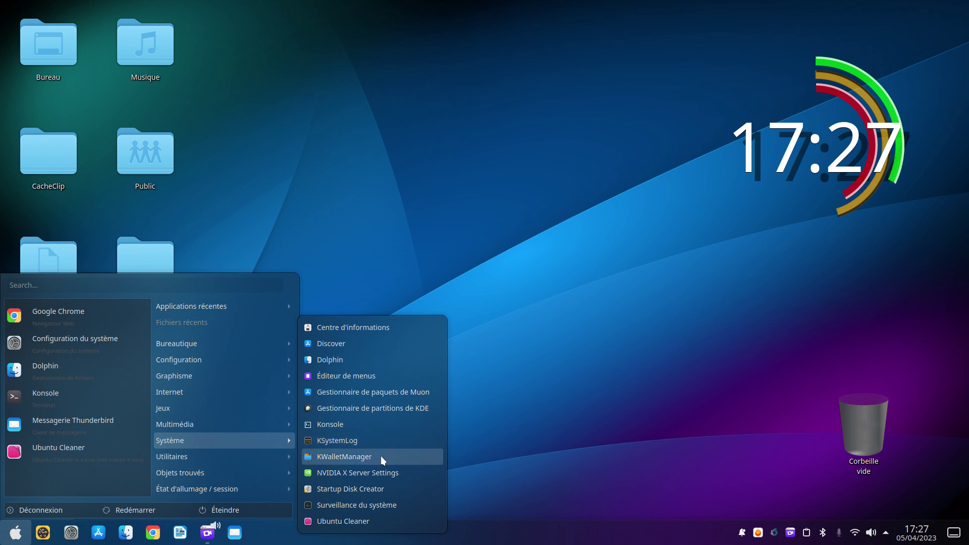
{"action": "left_click", "coordinate": [379, 489]}
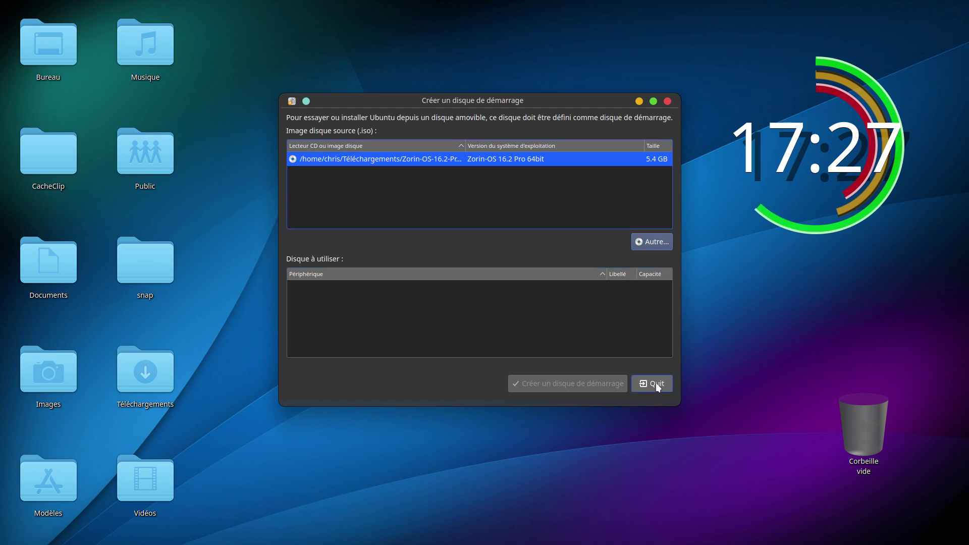
{"action": "left_click", "coordinate": [668, 101]}
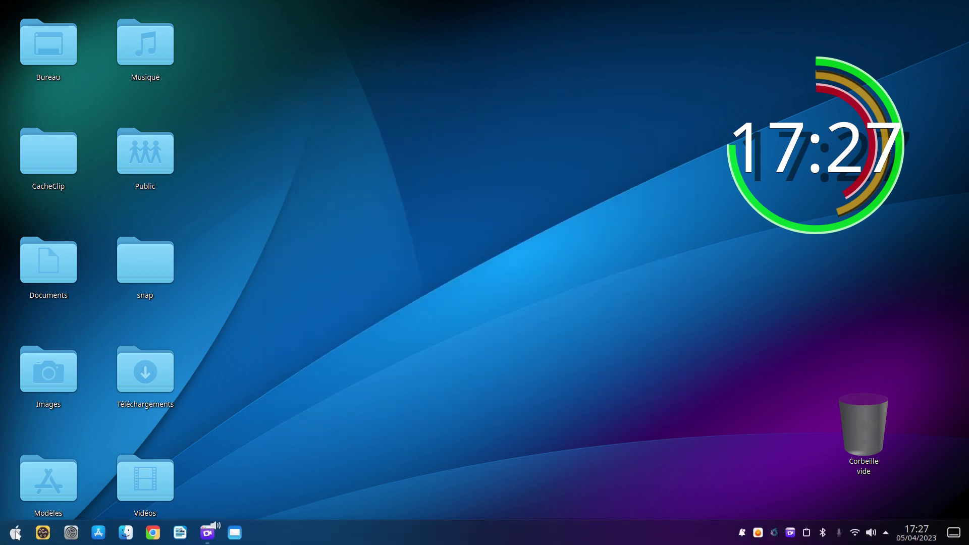
Step: Launch the system monitor (Surveillance du système) to show its overview of memory, disk, processor and network, and close it
{"action": "left_click", "coordinate": [16, 533]}
{"action": "mouse_move", "coordinate": [187, 442]}
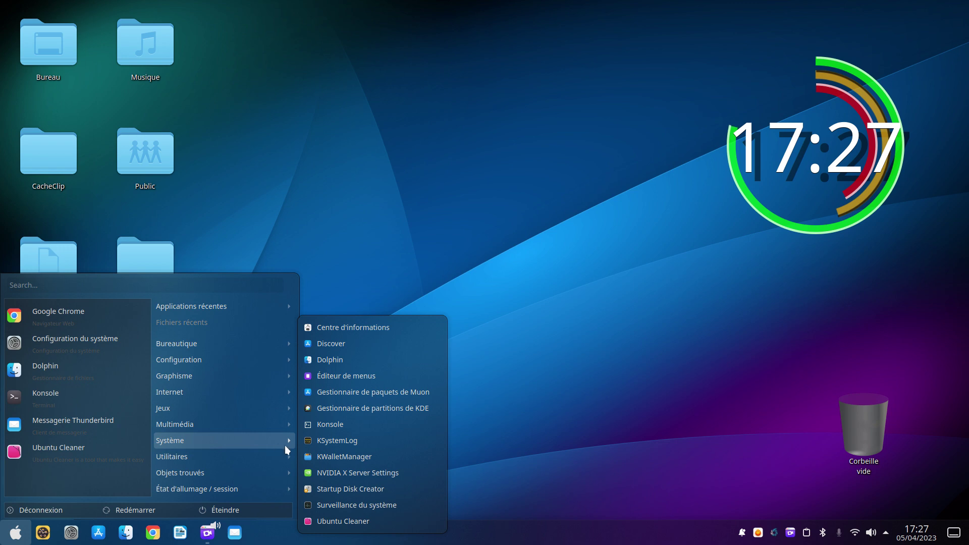
{"action": "left_click", "coordinate": [358, 505]}
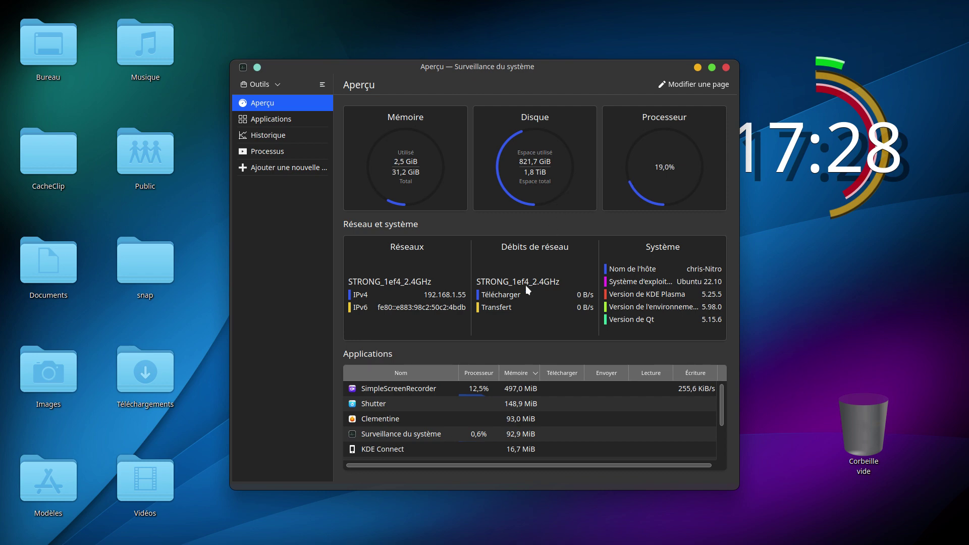
{"action": "left_click", "coordinate": [729, 66]}
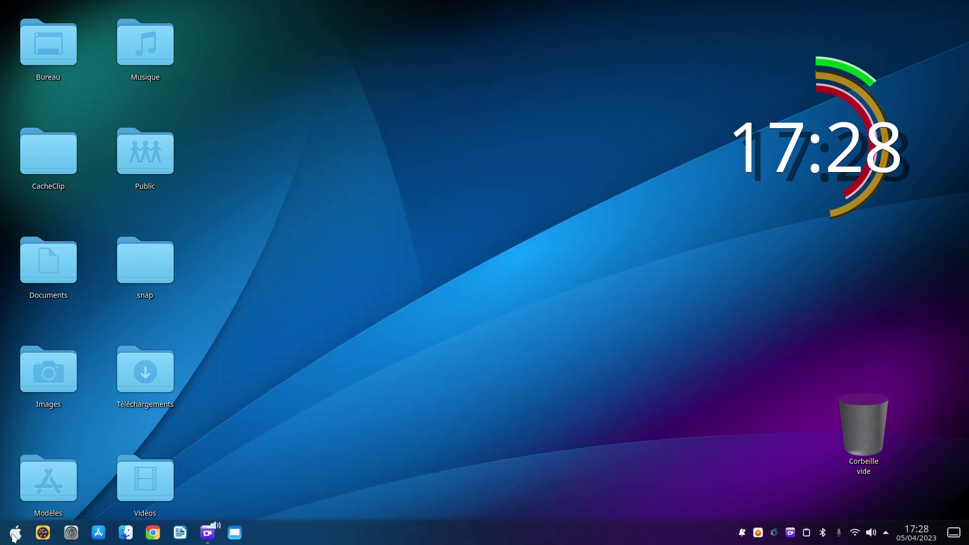
Step: In Ubuntu Cleaner, scan all System categories and mark Apt Cache, Old Kernel and Package Configs for cleaning
{"action": "left_click", "coordinate": [16, 537]}
{"action": "mouse_move", "coordinate": [183, 443]}
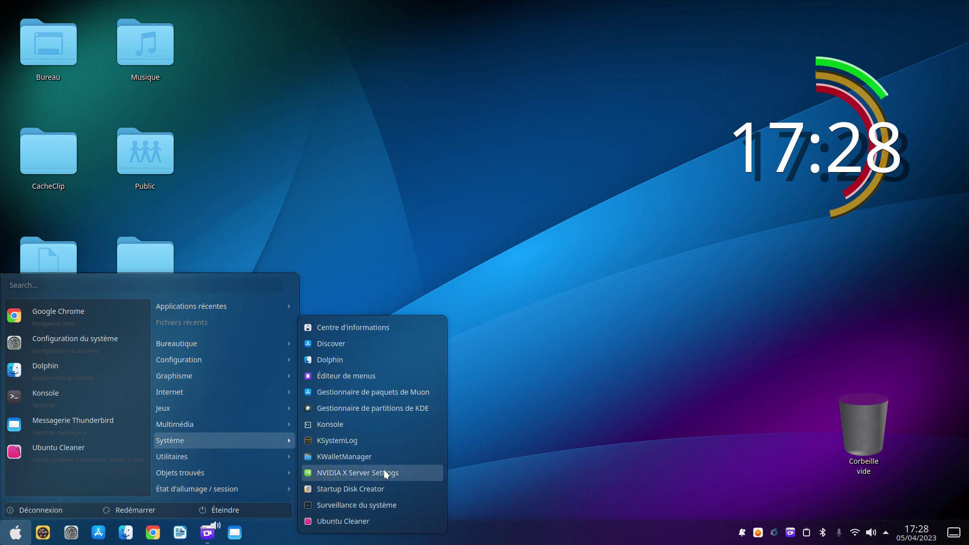
{"action": "left_click", "coordinate": [360, 523]}
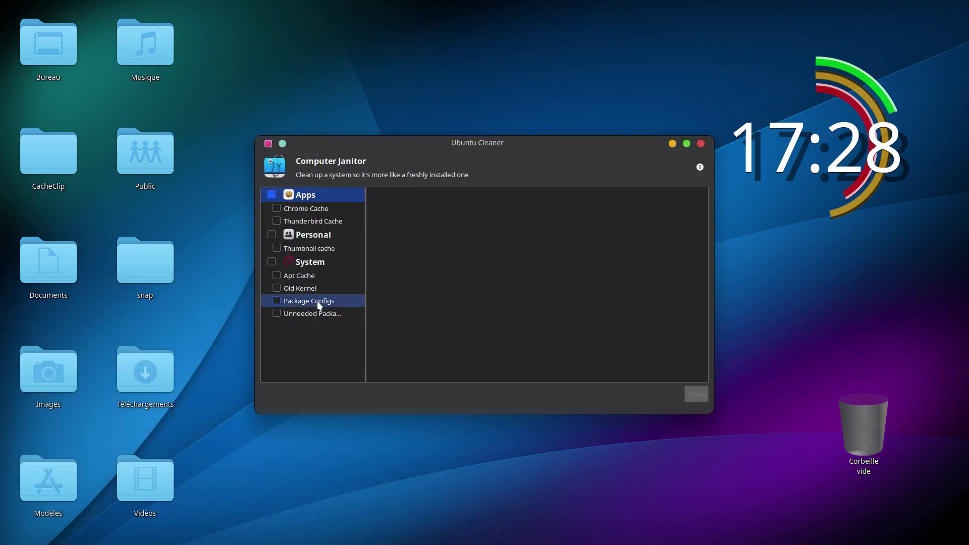
{"action": "left_click", "coordinate": [273, 262]}
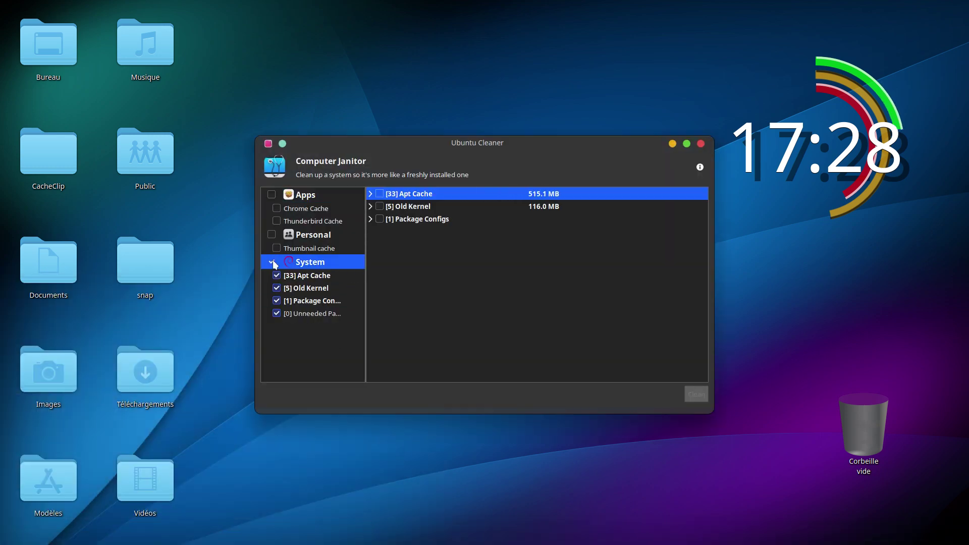
{"action": "left_click", "coordinate": [380, 194]}
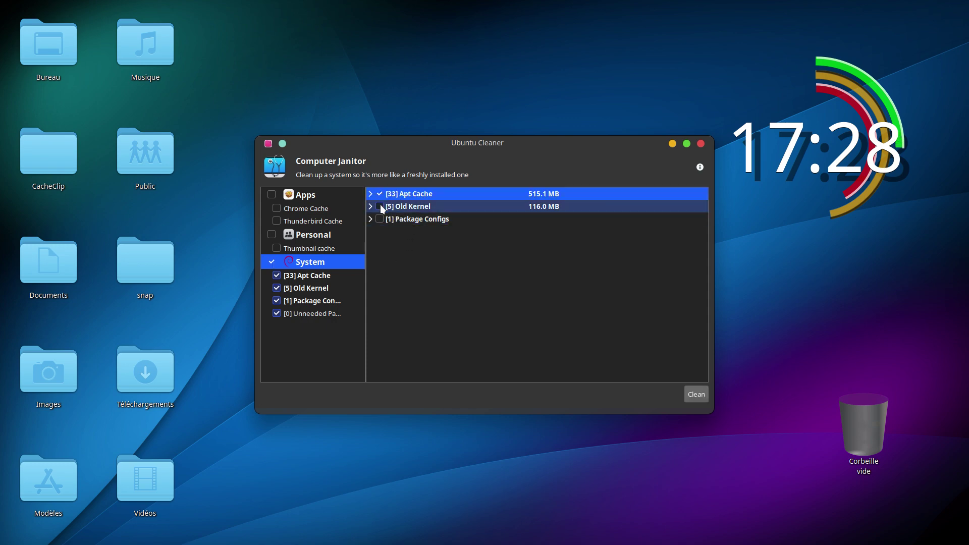
{"action": "left_click", "coordinate": [380, 206]}
{"action": "left_click", "coordinate": [380, 219]}
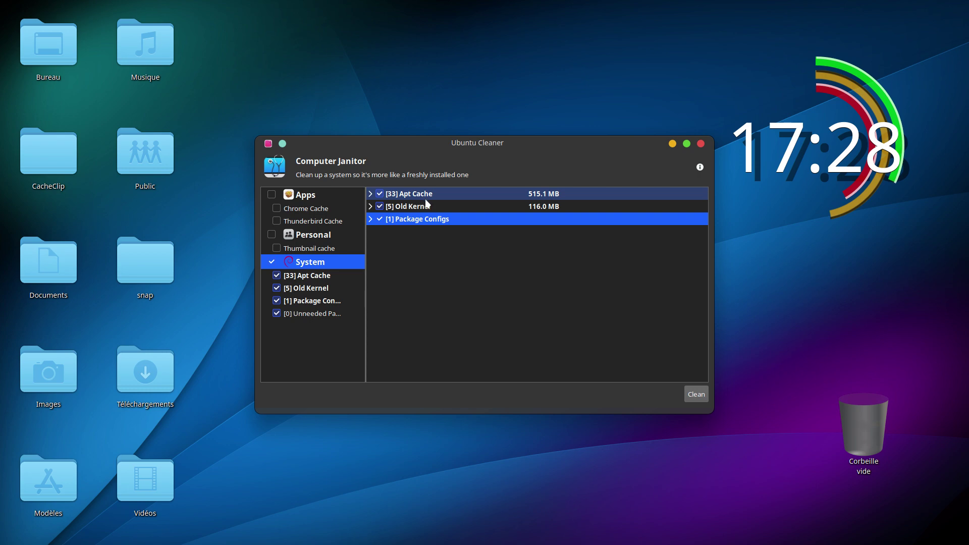
Step: Review the packages listed under Old Kernel, and exclude Old Kernel from the cleaning
{"action": "left_click", "coordinate": [371, 206]}
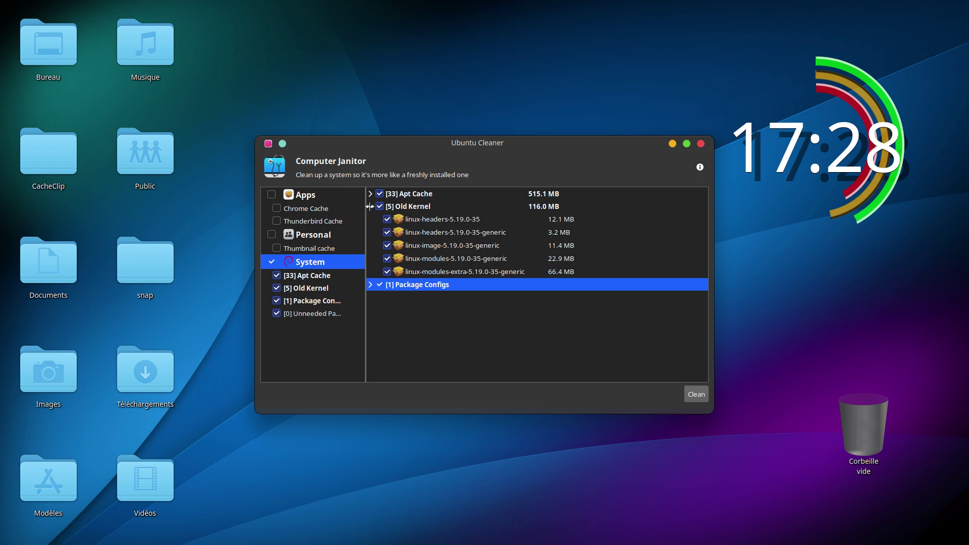
{"action": "left_click", "coordinate": [371, 207]}
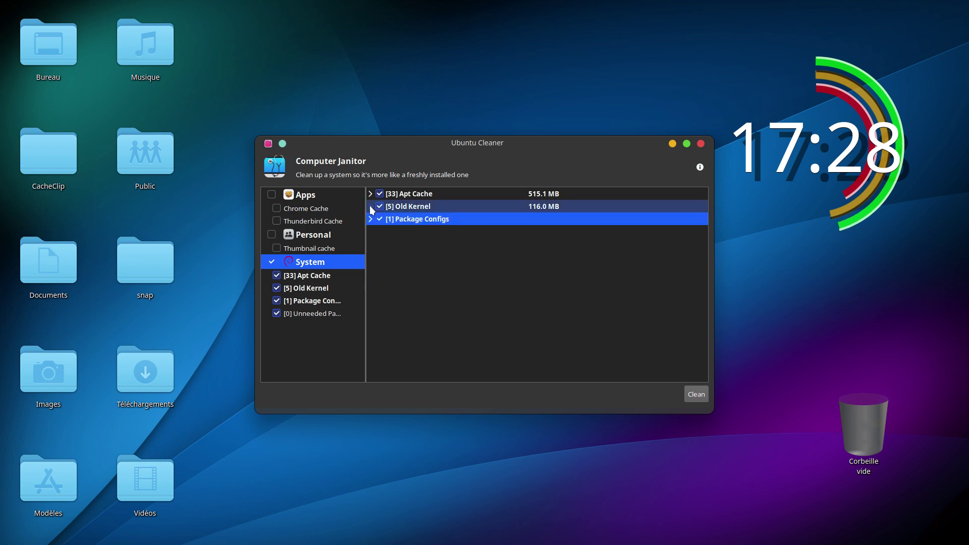
{"action": "left_click", "coordinate": [380, 206]}
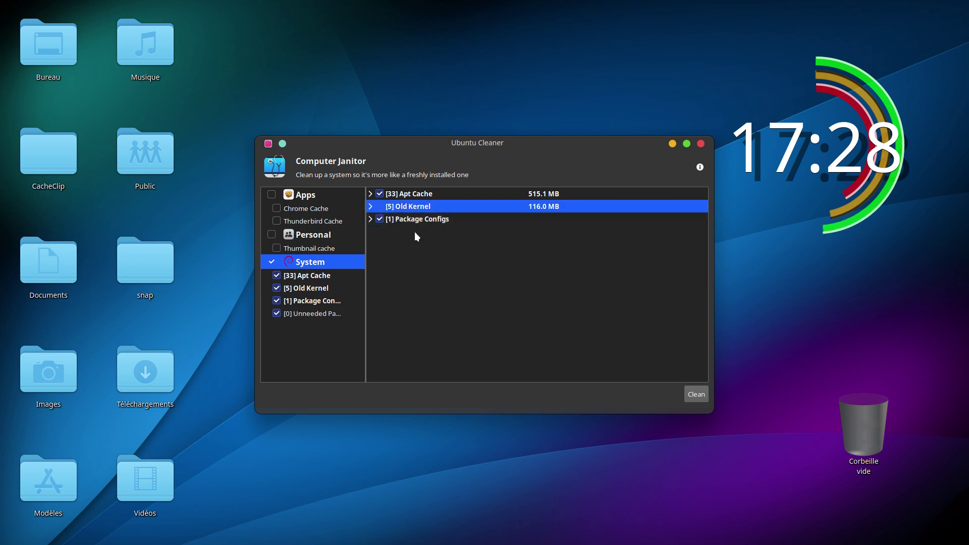
Step: Clean the Apt Cache and Package Configs, authenticating with the account password, and list the Old Kernel packages again
{"action": "left_click", "coordinate": [694, 396]}
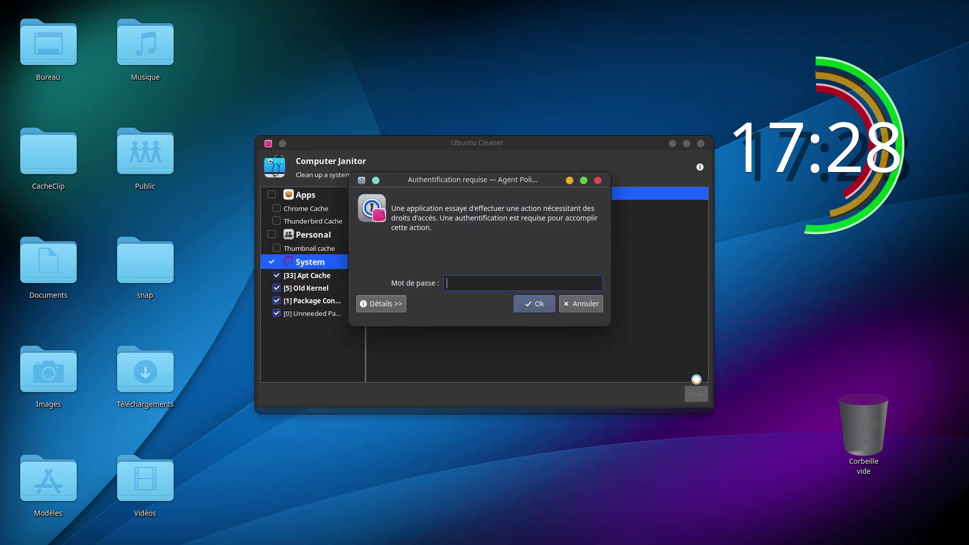
{"action": "type", "text": "•••••"}
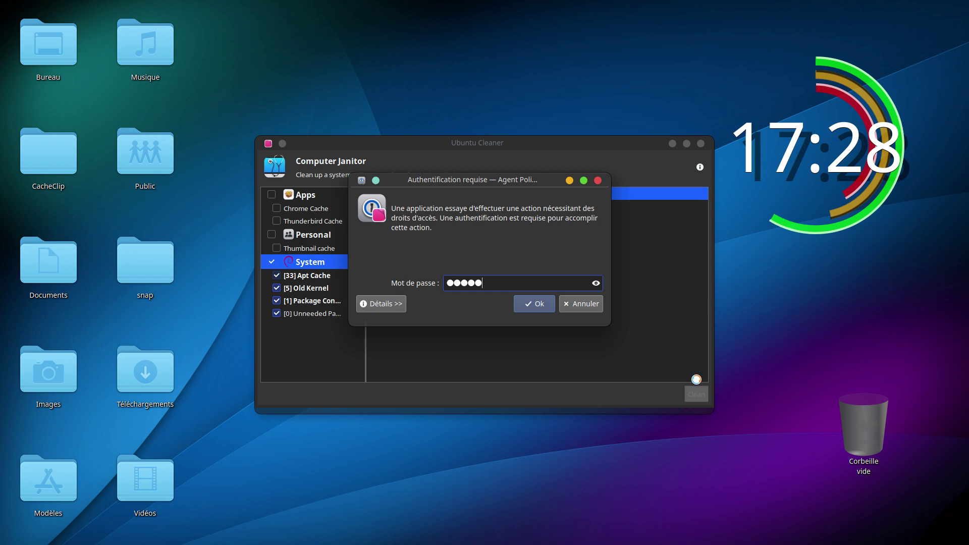
{"action": "type", "text": "•••"}
{"action": "key", "text": "Return"}
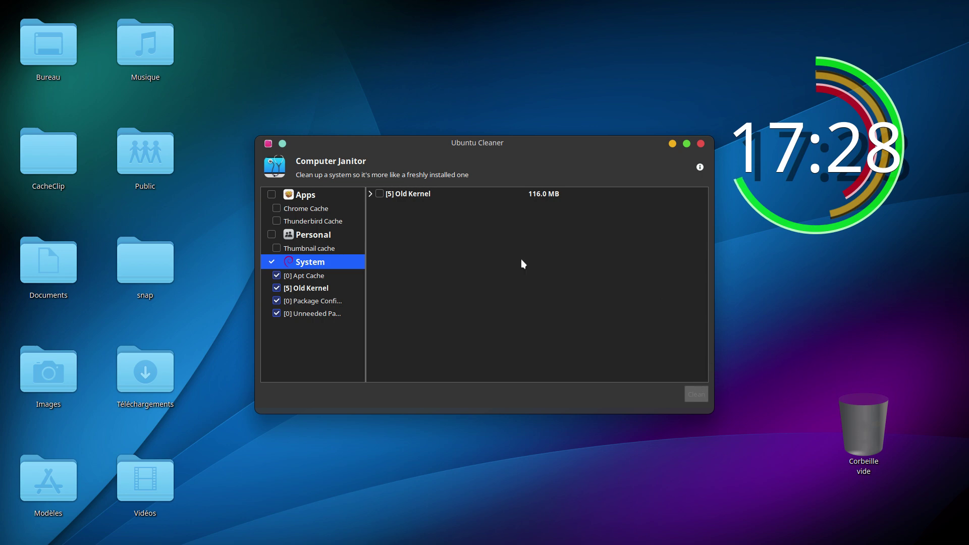
{"action": "left_click", "coordinate": [377, 196]}
{"action": "left_click", "coordinate": [370, 194]}
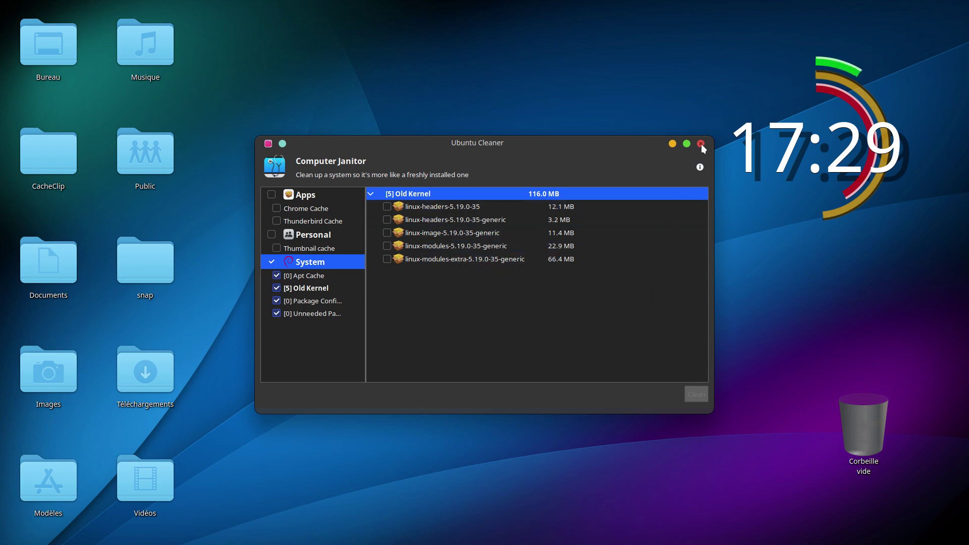
Step: Scan the Apps category instead of System, clean the Chrome Cache and Thunderbird Cache, and close Ubuntu Cleaner
{"action": "left_click", "coordinate": [271, 262]}
{"action": "left_click", "coordinate": [271, 194]}
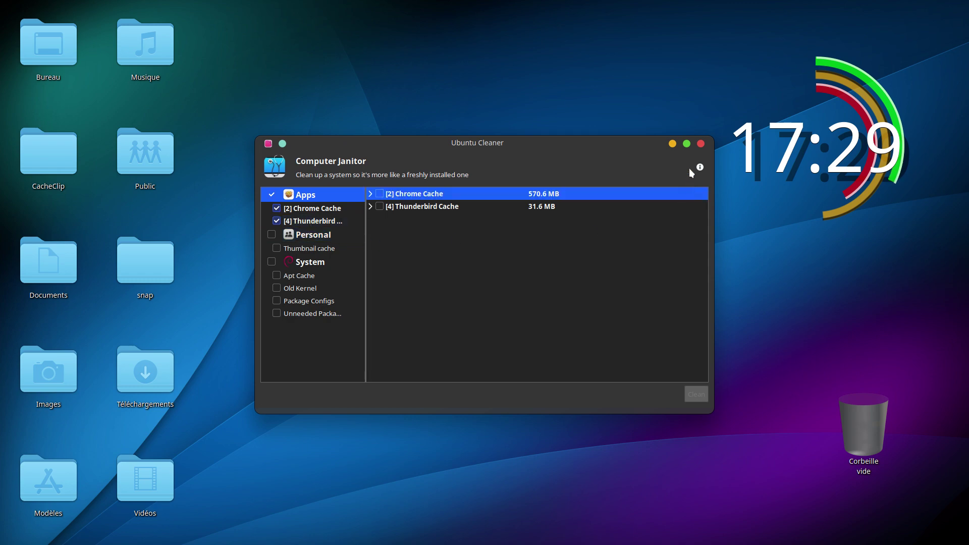
{"action": "left_click", "coordinate": [377, 208]}
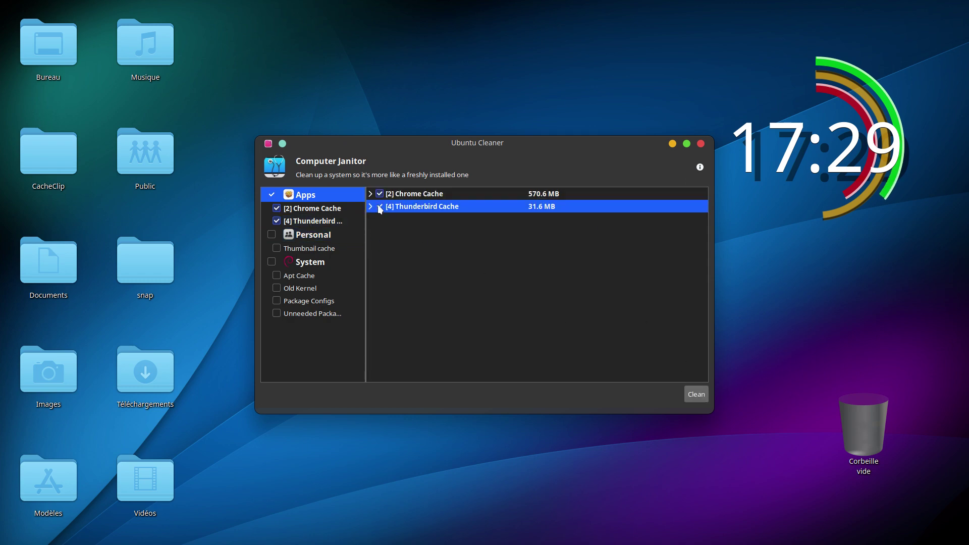
{"action": "left_click", "coordinate": [695, 399]}
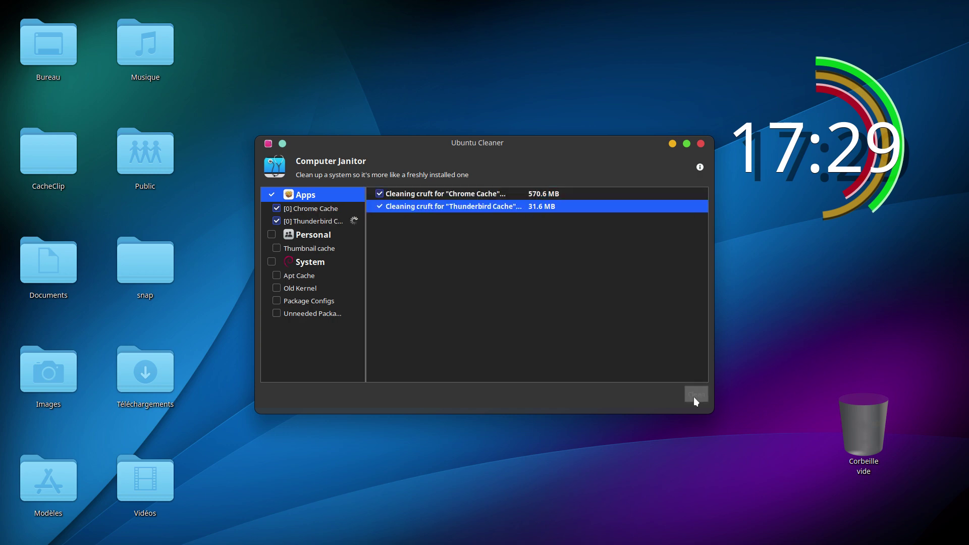
{"action": "left_click", "coordinate": [701, 143]}
Step: Launch the Kate text editor from the utilities to show its empty document, and close it
{"action": "mouse_move", "coordinate": [70, 534]}
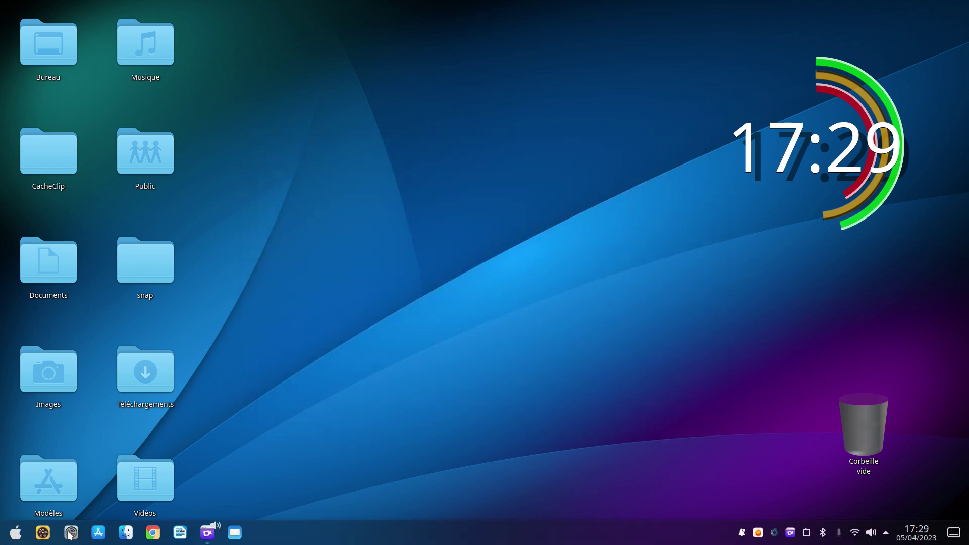
{"action": "left_click", "coordinate": [15, 532]}
{"action": "mouse_move", "coordinate": [192, 448]}
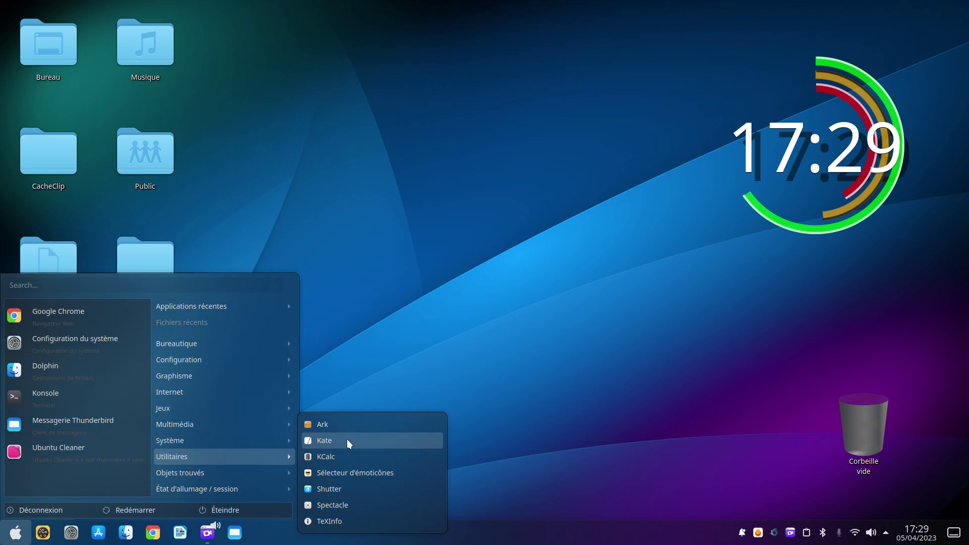
{"action": "left_click", "coordinate": [348, 441]}
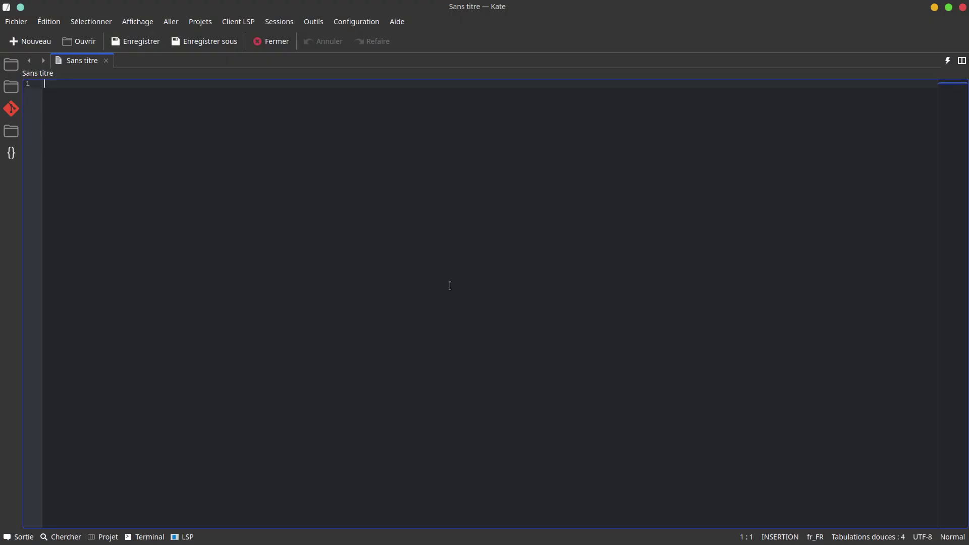
{"action": "left_click", "coordinate": [961, 8]}
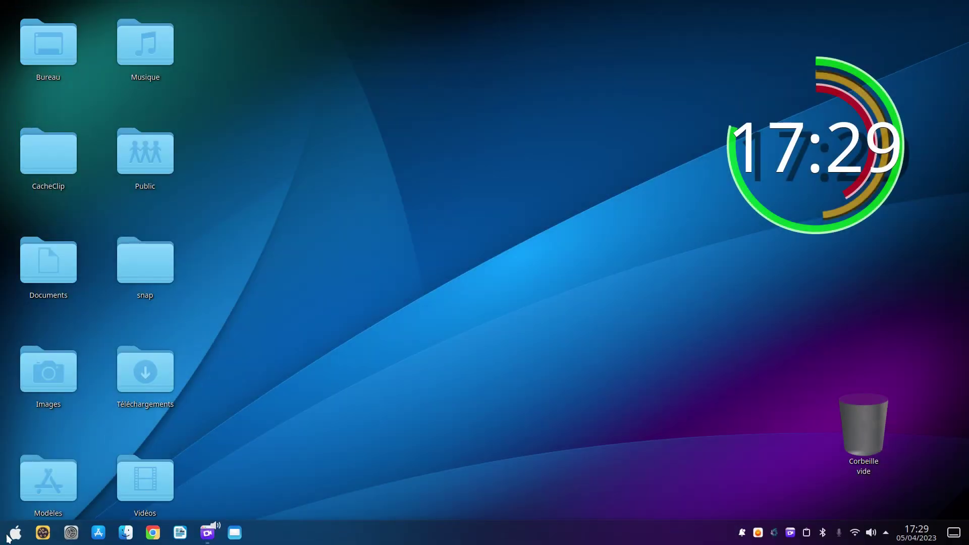
Step: Launch the KCalc calculator from the utilities, look over its available modes, and show the Scientific mode
{"action": "left_click", "coordinate": [14, 530]}
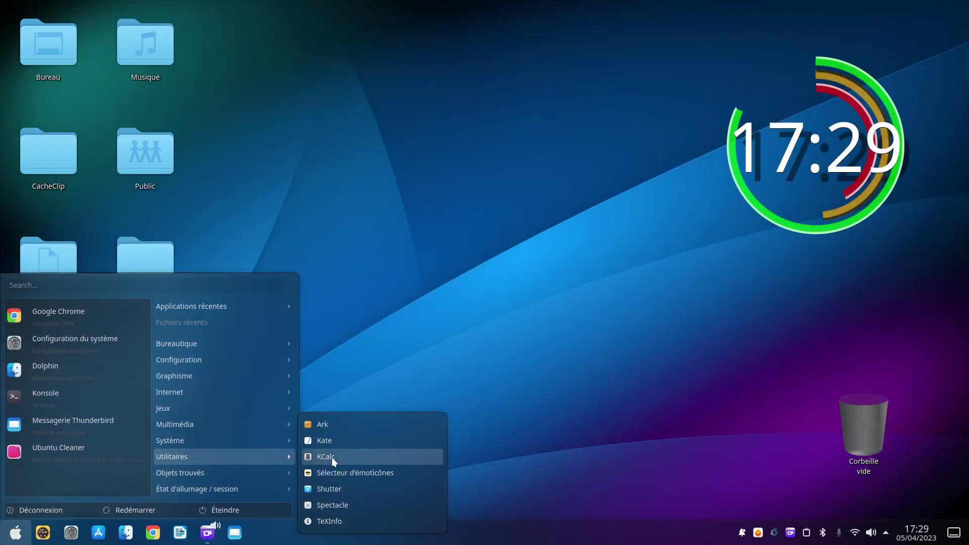
{"action": "left_click", "coordinate": [341, 459]}
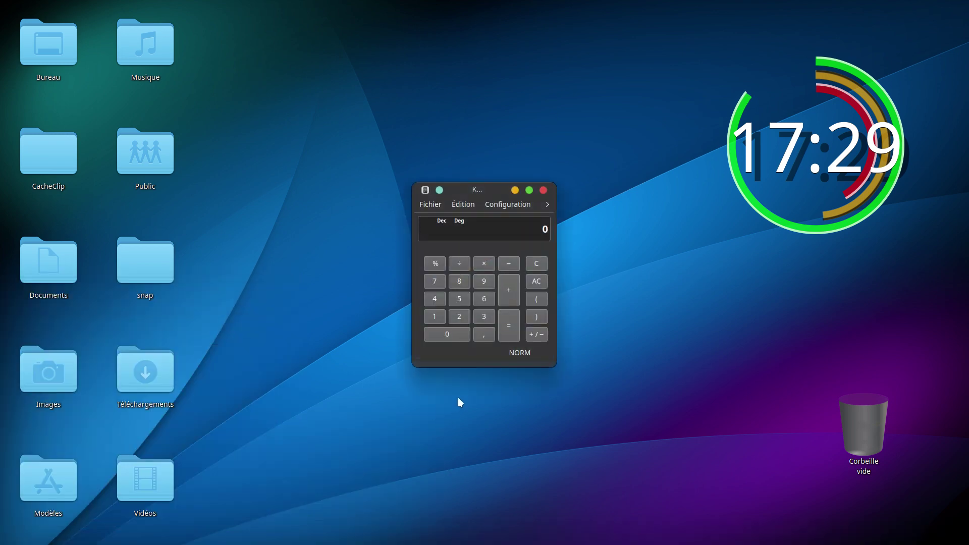
{"action": "left_click", "coordinate": [513, 209]}
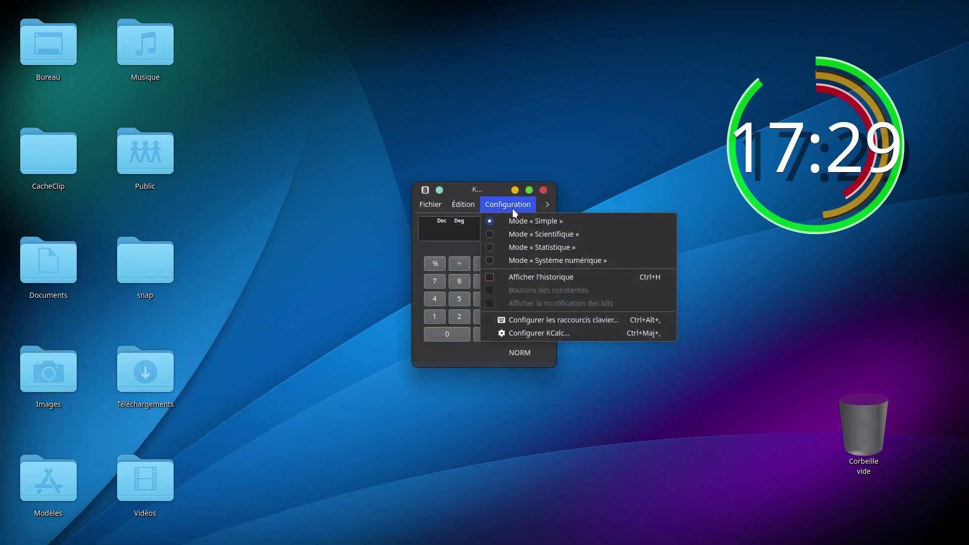
{"action": "left_click", "coordinate": [643, 188]}
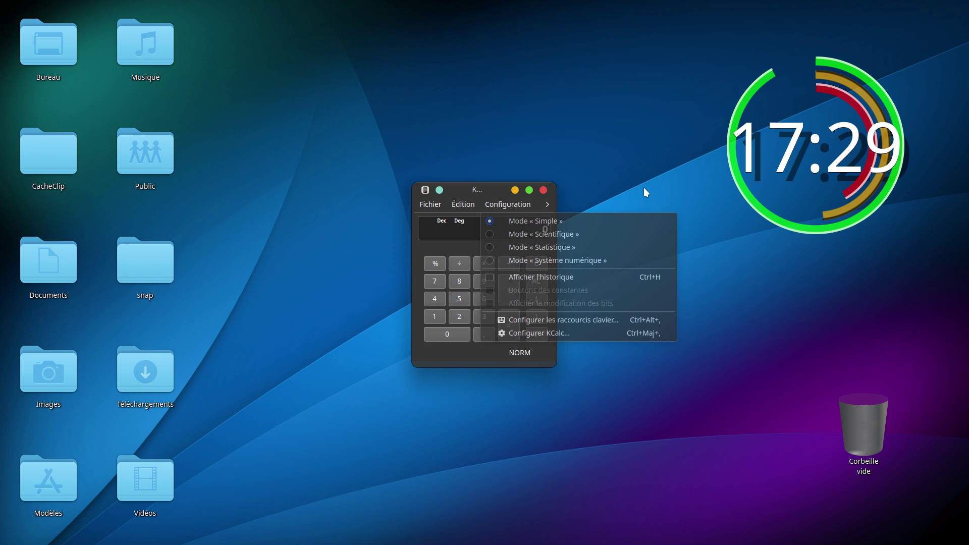
{"action": "left_click", "coordinate": [525, 204]}
{"action": "left_click", "coordinate": [554, 234]}
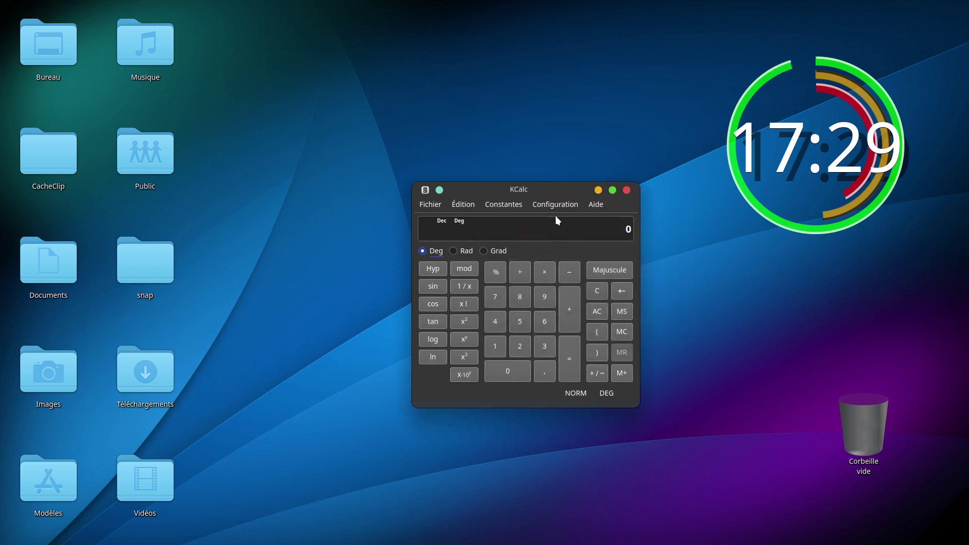
Step: Show KCalc's Statistics mode and its Numeral System mode, and close the calculator
{"action": "left_click", "coordinate": [567, 207]}
{"action": "left_click", "coordinate": [577, 245]}
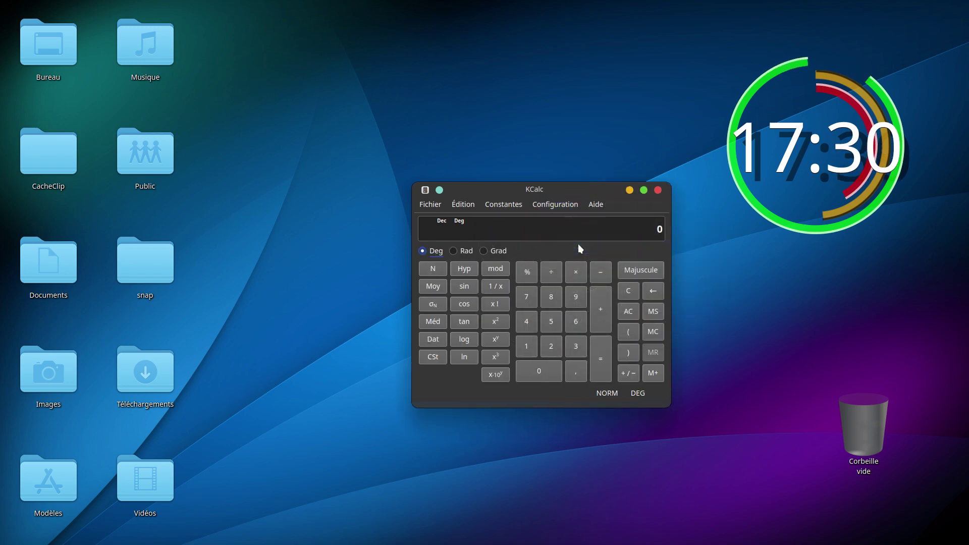
{"action": "left_click", "coordinate": [571, 207]}
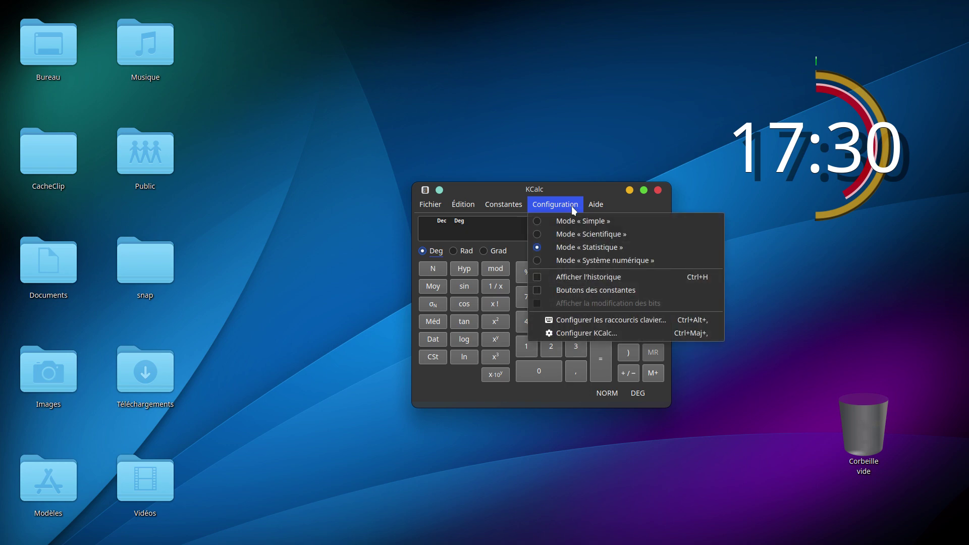
{"action": "left_click", "coordinate": [603, 262]}
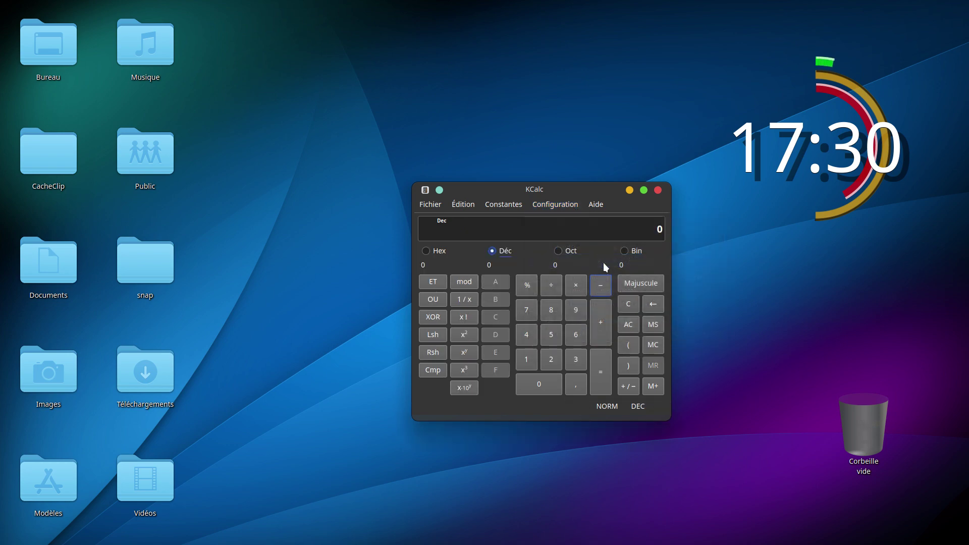
{"action": "left_click", "coordinate": [659, 190]}
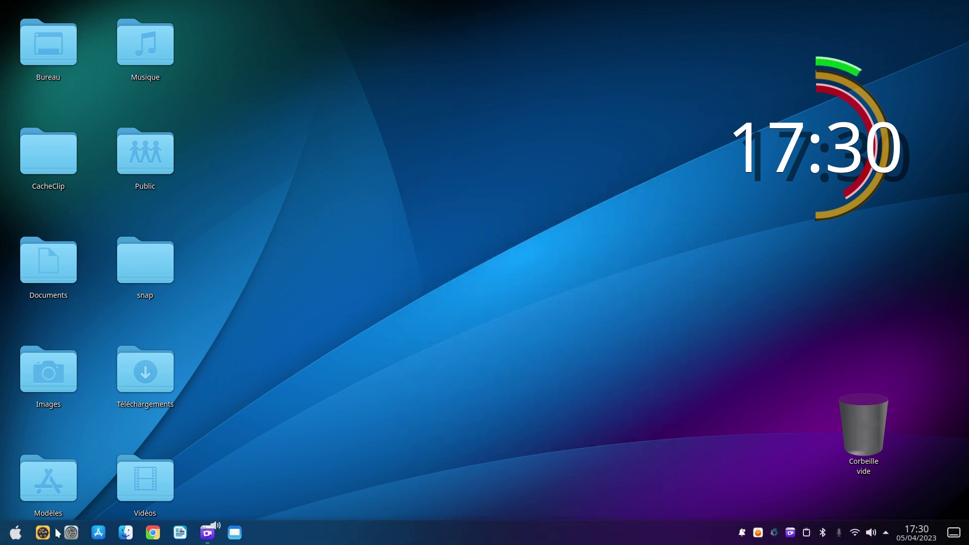
Step: Launch Shutter from the utilities and open the captured screenshot Screenshot_20230306_084952 for editing
{"action": "left_click", "coordinate": [18, 537]}
{"action": "mouse_move", "coordinate": [186, 457]}
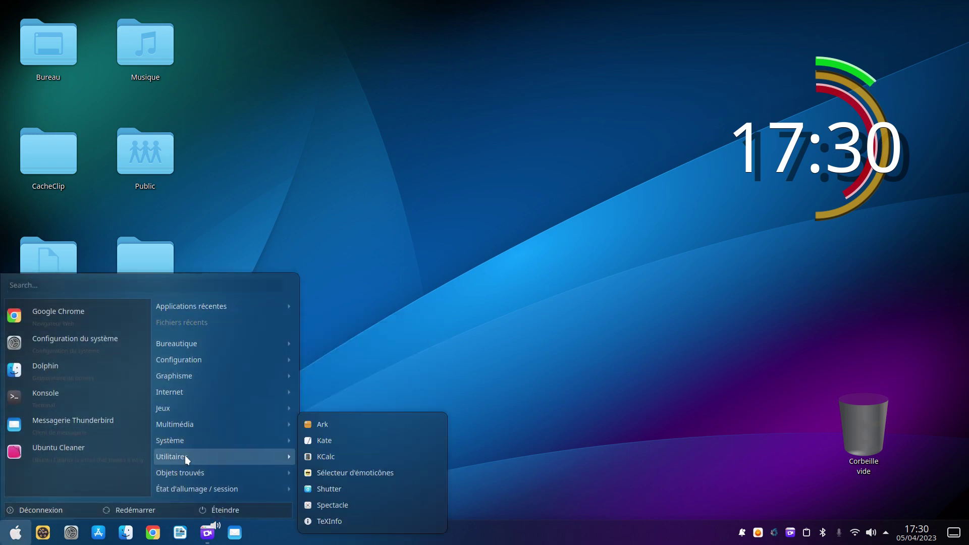
{"action": "left_click", "coordinate": [350, 490]}
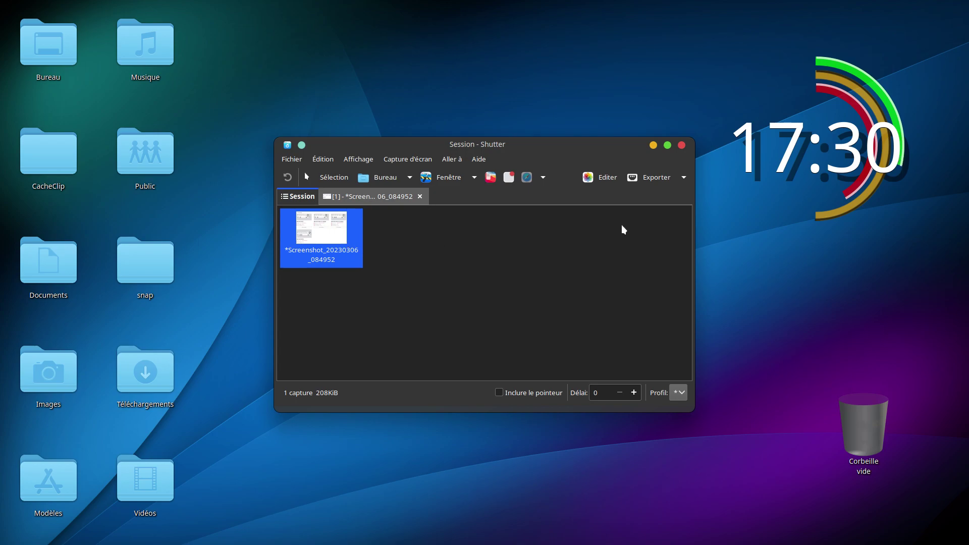
{"action": "left_click", "coordinate": [605, 183]}
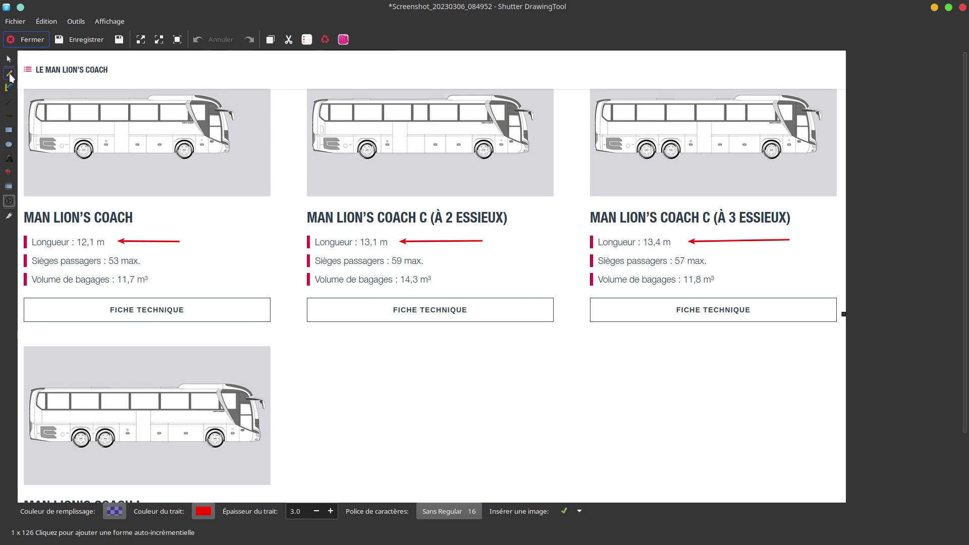
Step: Draw a freehand red scribble, a yellow highlighter stroke and a long diagonal red line across the screenshot
{"action": "left_click", "coordinate": [9, 73]}
{"action": "mouse_move", "coordinate": [309, 216]}
{"action": "left_mouse_down"}
{"action": "mouse_move", "coordinate": [320, 211]}
{"action": "mouse_move", "coordinate": [472, 403]}
{"action": "mouse_move", "coordinate": [630, 365]}
{"action": "mouse_move", "coordinate": [633, 393]}
{"action": "mouse_move", "coordinate": [546, 418]}
{"action": "mouse_move", "coordinate": [502, 365]}
{"action": "mouse_move", "coordinate": [449, 361]}
{"action": "left_mouse_up"}
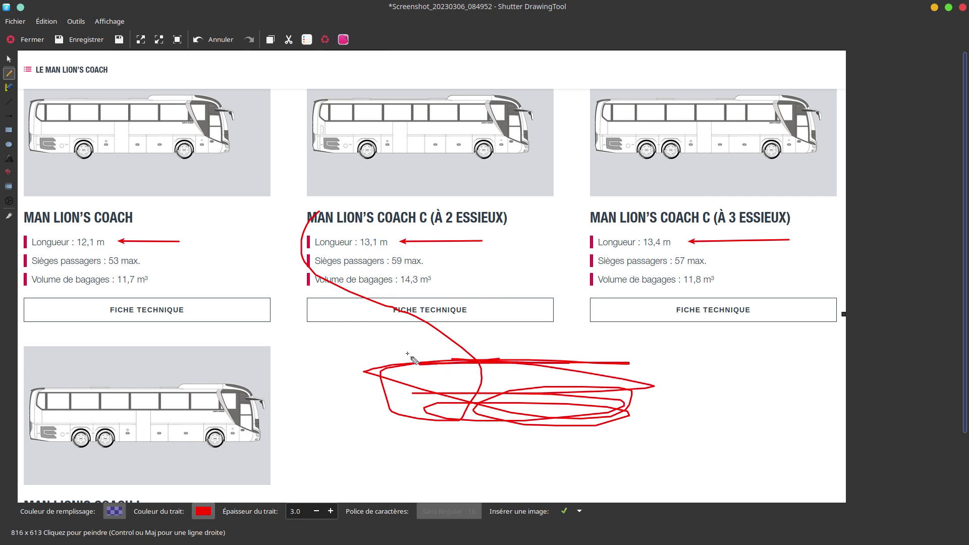
{"action": "left_click", "coordinate": [9, 87]}
{"action": "mouse_move", "coordinate": [253, 193]}
{"action": "left_mouse_down"}
{"action": "mouse_move", "coordinate": [291, 237]}
{"action": "mouse_move", "coordinate": [654, 477]}
{"action": "mouse_move", "coordinate": [681, 348]}
{"action": "mouse_move", "coordinate": [533, 312]}
{"action": "mouse_move", "coordinate": [406, 256]}
{"action": "mouse_move", "coordinate": [556, 258]}
{"action": "mouse_move", "coordinate": [677, 241]}
{"action": "left_mouse_up"}
{"action": "left_click", "coordinate": [9, 101]}
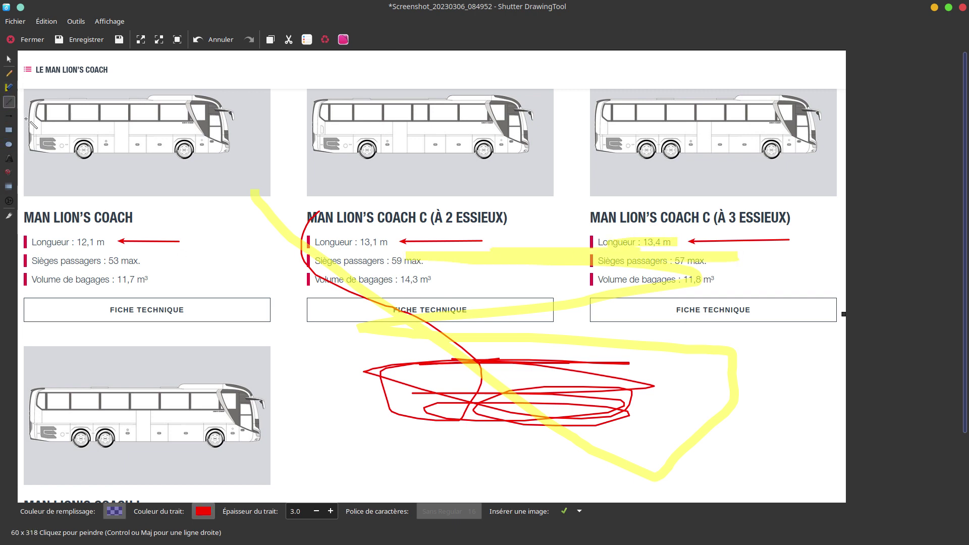
{"action": "mouse_move", "coordinate": [75, 57]}
{"action": "left_mouse_down"}
{"action": "mouse_move", "coordinate": [125, 121]}
{"action": "mouse_move", "coordinate": [624, 482]}
{"action": "left_mouse_up"}
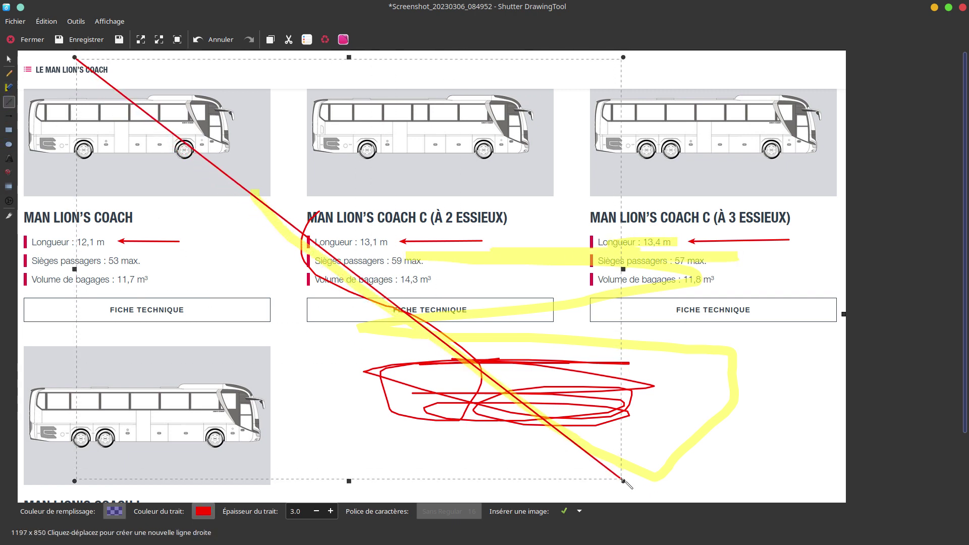
Step: Add a filled rectangle over the second and third coach details, an ellipse over the first, and a default text box beside the lower coach
{"action": "left_click", "coordinate": [10, 130]}
{"action": "mouse_move", "coordinate": [293, 165]}
{"action": "left_mouse_down"}
{"action": "mouse_move", "coordinate": [342, 273]}
{"action": "mouse_move", "coordinate": [748, 350]}
{"action": "left_mouse_up"}
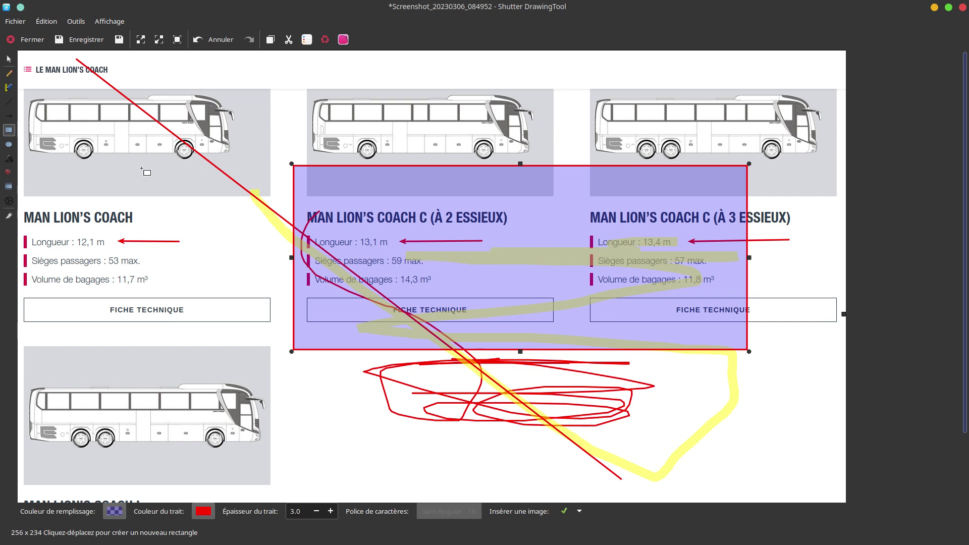
{"action": "left_click", "coordinate": [8, 145]}
{"action": "mouse_move", "coordinate": [48, 192]}
{"action": "left_mouse_down"}
{"action": "mouse_move", "coordinate": [85, 292]}
{"action": "mouse_move", "coordinate": [281, 369]}
{"action": "left_mouse_up"}
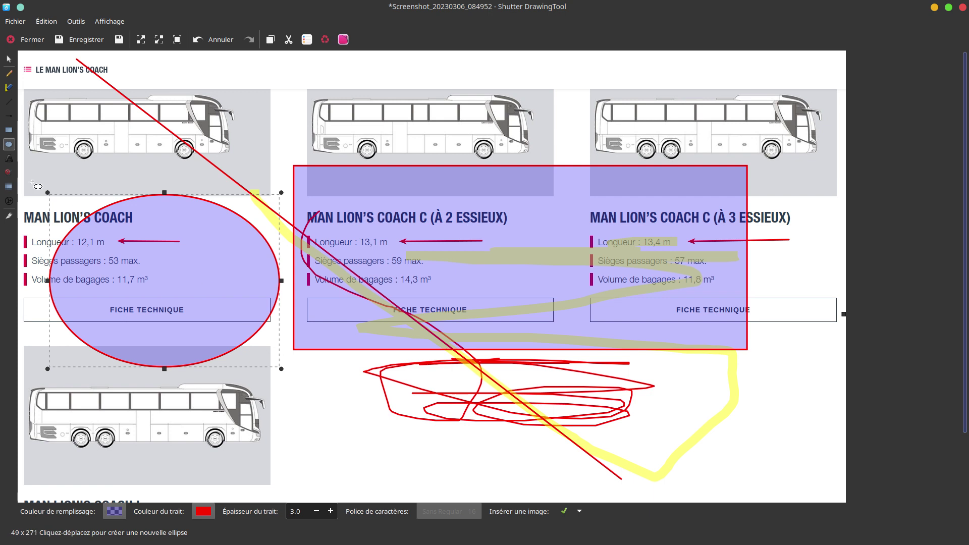
{"action": "left_click", "coordinate": [9, 158]}
{"action": "left_click_drag", "start_coordinate": [221, 423], "coordinate": [308, 440]}
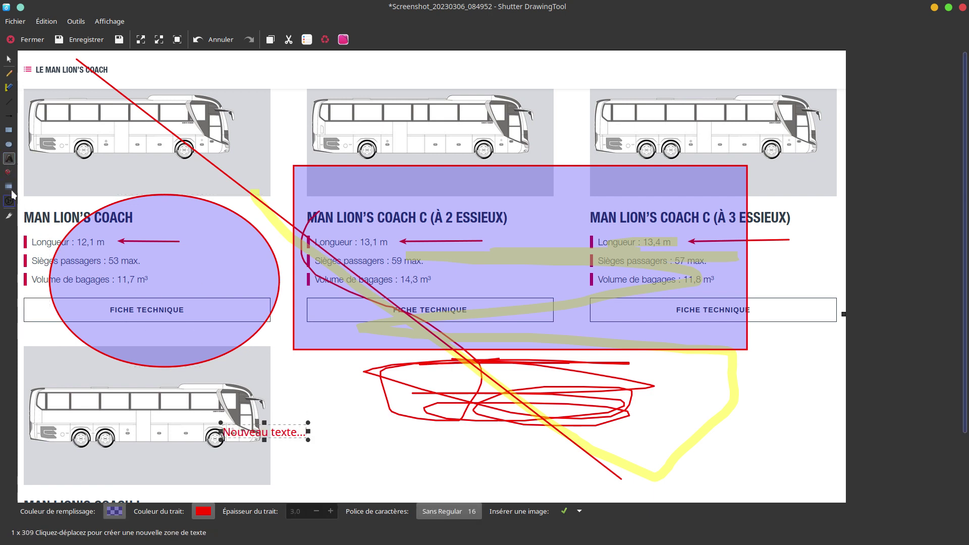
Step: Pixelate two overlapping areas over the front half of the first coach picture
{"action": "left_click", "coordinate": [9, 172]}
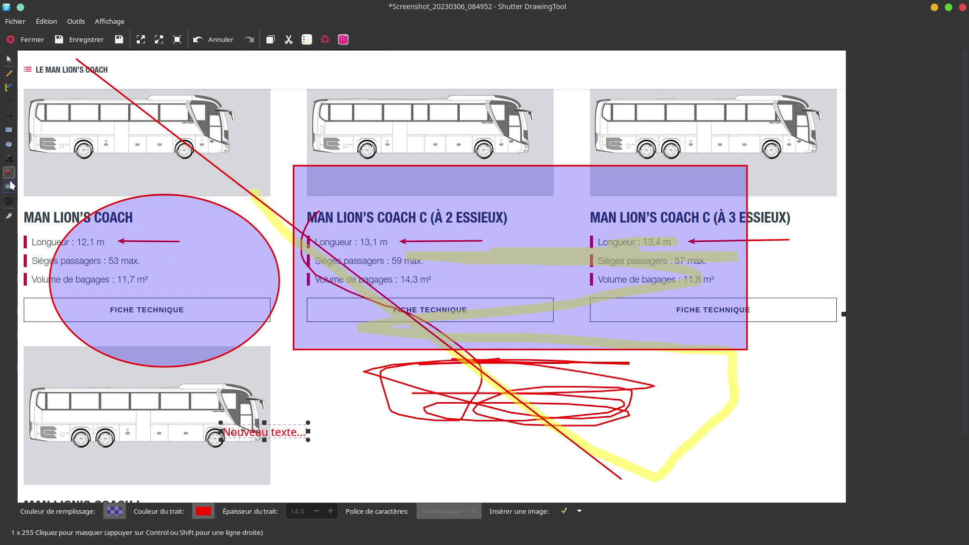
{"action": "left_click", "coordinate": [9, 186]}
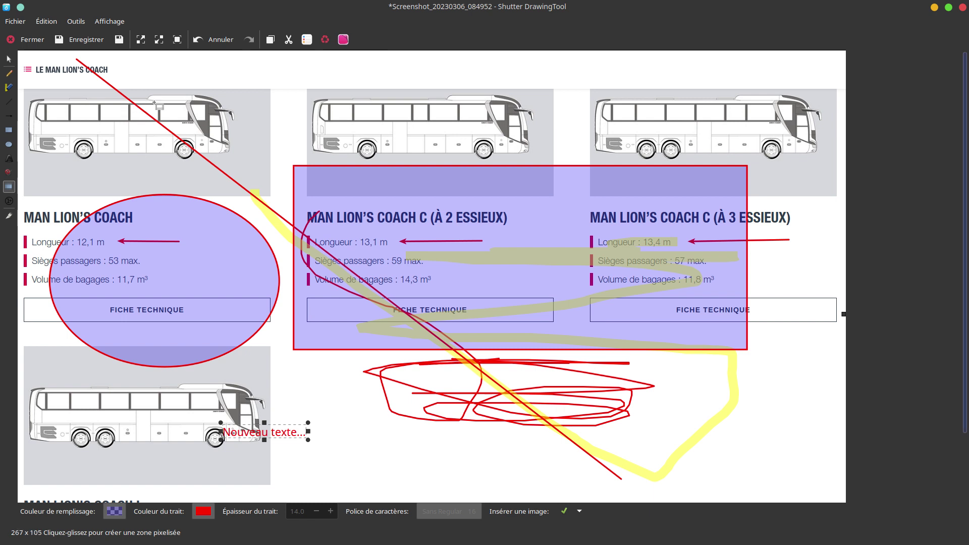
{"action": "left_click_drag", "start_coordinate": [154, 98], "coordinate": [303, 194]}
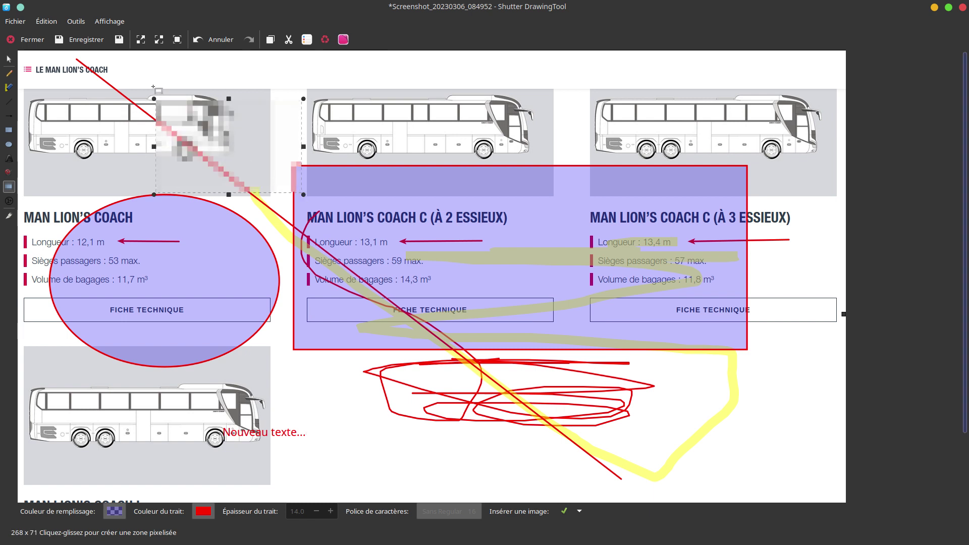
{"action": "left_click_drag", "start_coordinate": [151, 84], "coordinate": [287, 172]}
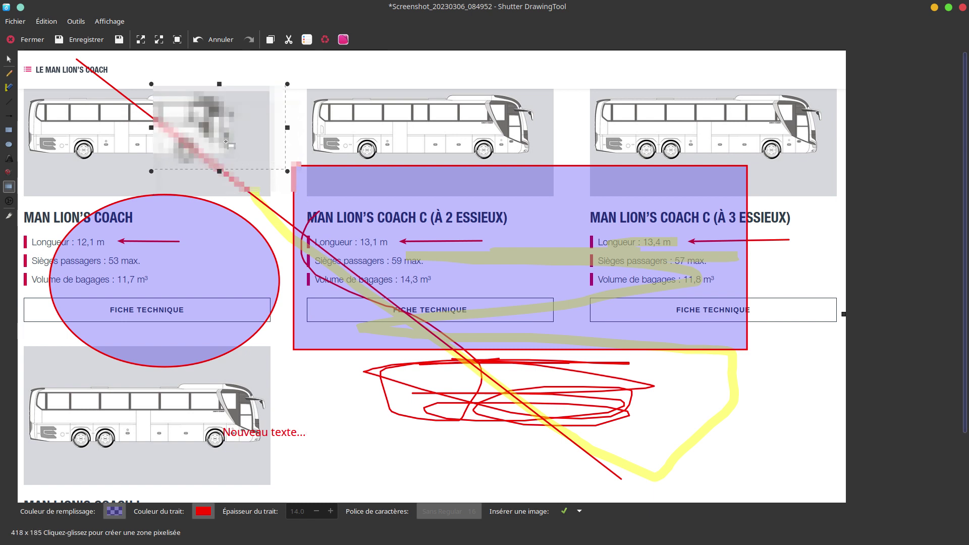
Step: Undo all the trial drawings, shapes, text and pixelated areas added to the screenshot
{"action": "left_click", "coordinate": [11, 204]}
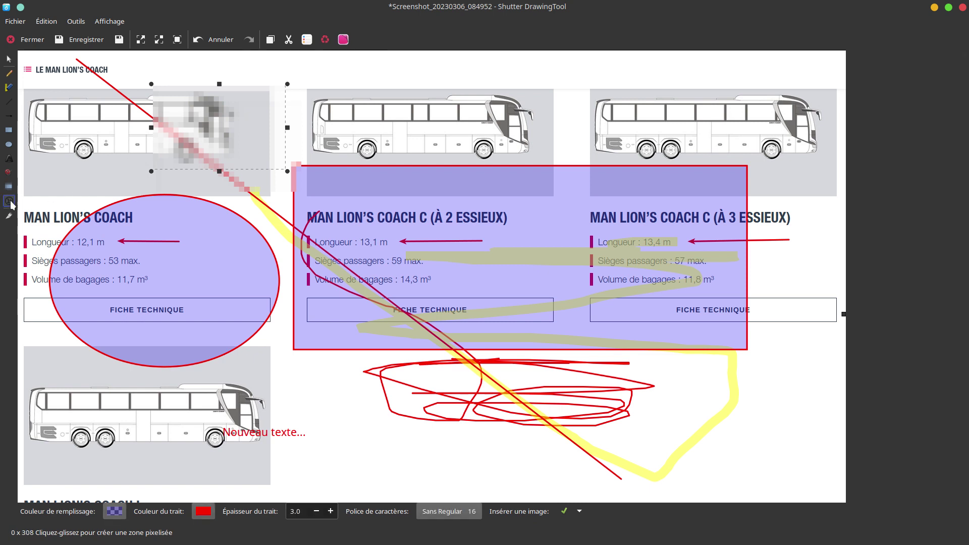
{"action": "key", "text": "ctrl+z"}
{"action": "key", "text": "ctrl+z"}
{"action": "key", "text": "ctrl+z"}
{"action": "key", "text": "ctrl+z"}
{"action": "key", "text": "ctrl+z"}
{"action": "key", "text": "ctrl+z"}
{"action": "key", "text": "ctrl+z"}
{"action": "key", "text": "ctrl+z"}
{"action": "key", "text": "ctrl+z"}
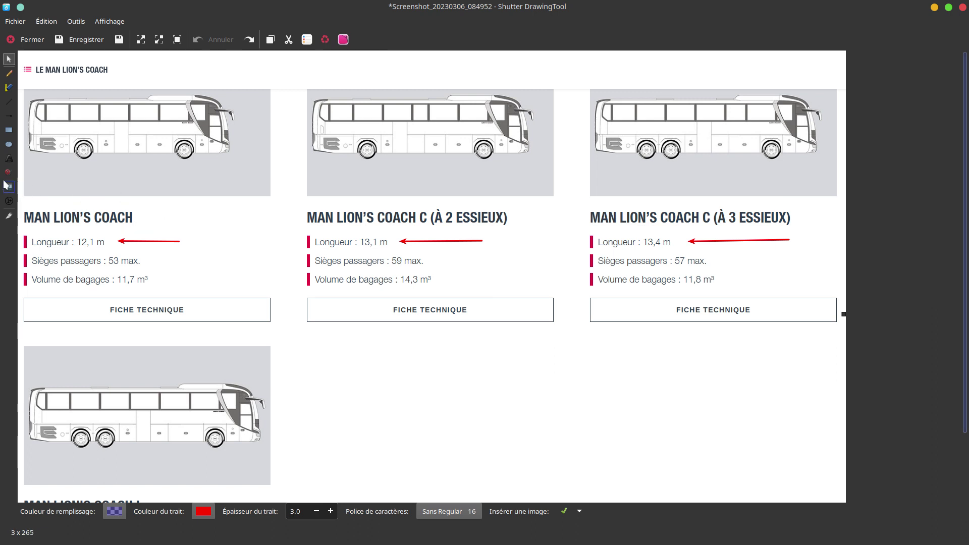
Step: Place auto-incrementing number markers 1 to 3 beside the three coach headings and marker 4 on the lower coach picture
{"action": "left_click", "coordinate": [9, 202]}
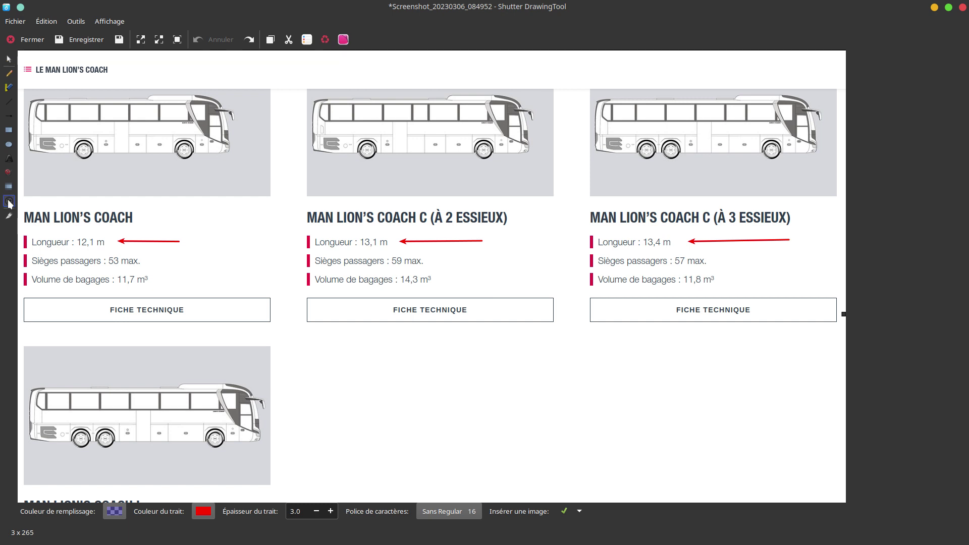
{"action": "left_click", "coordinate": [188, 211]}
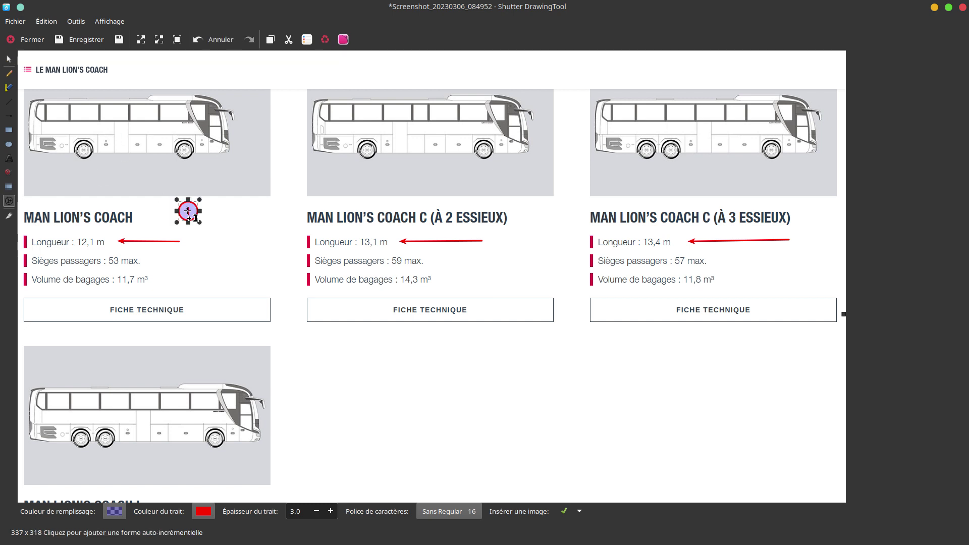
{"action": "left_click", "coordinate": [526, 213]}
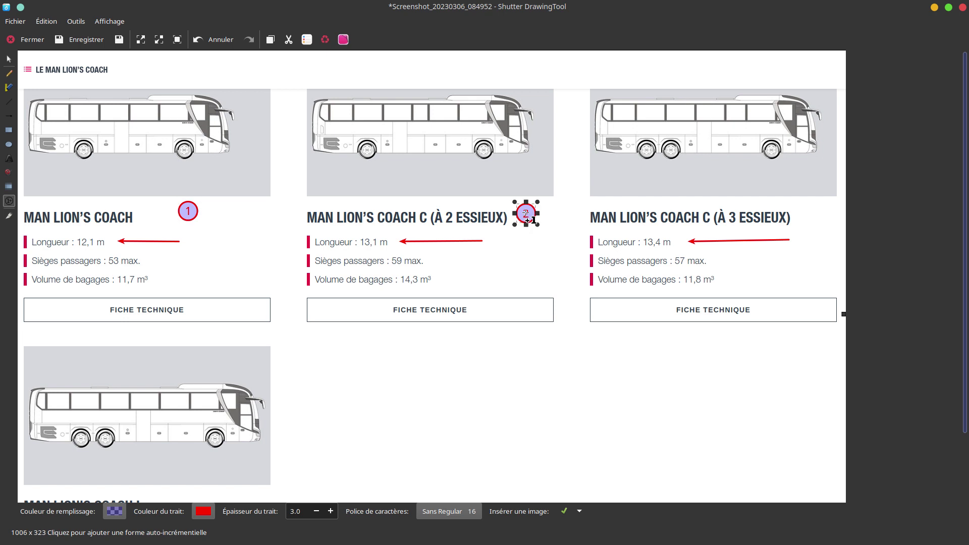
{"action": "left_click", "coordinate": [819, 213]}
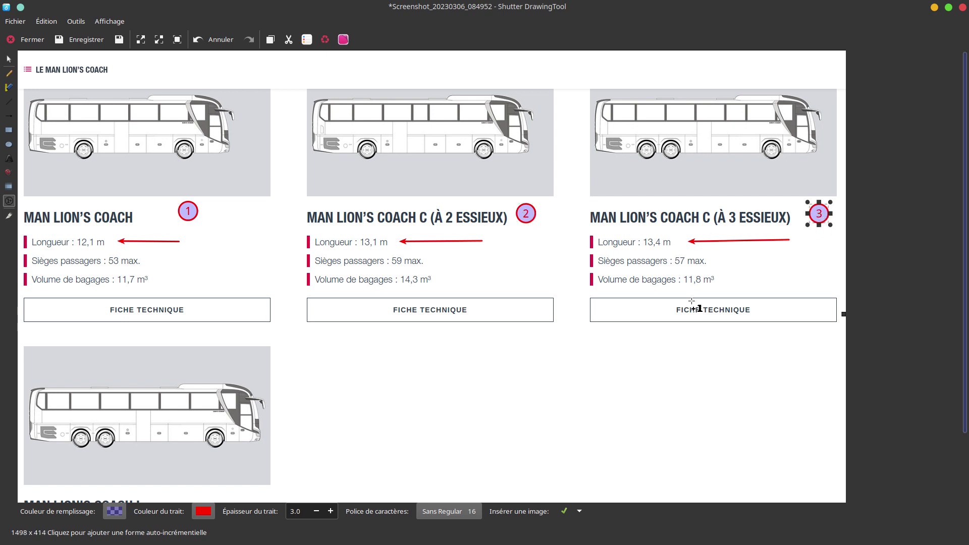
{"action": "left_click", "coordinate": [225, 470]}
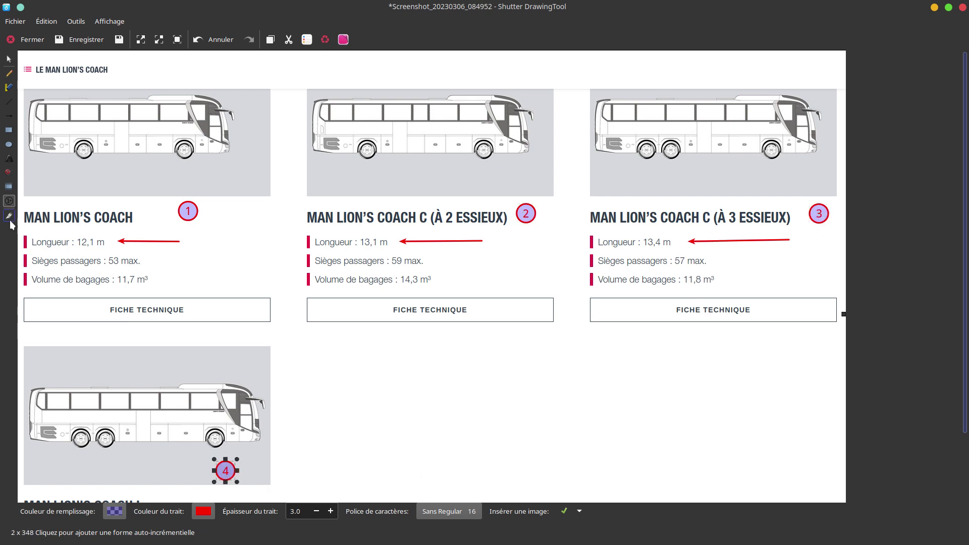
Step: Crop the image around the MAN Lion's Coach C (à 2 essieux) block to about 630 by 651 pixels
{"action": "key", "text": "c"}
{"action": "left_click_drag", "start_coordinate": [297, 71], "coordinate": [615, 399]}
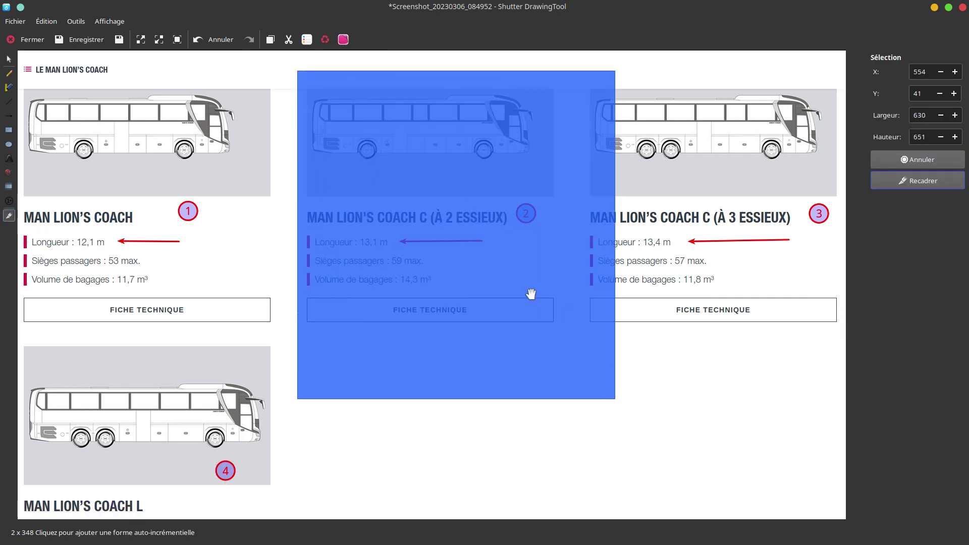
{"action": "left_click", "coordinate": [935, 186]}
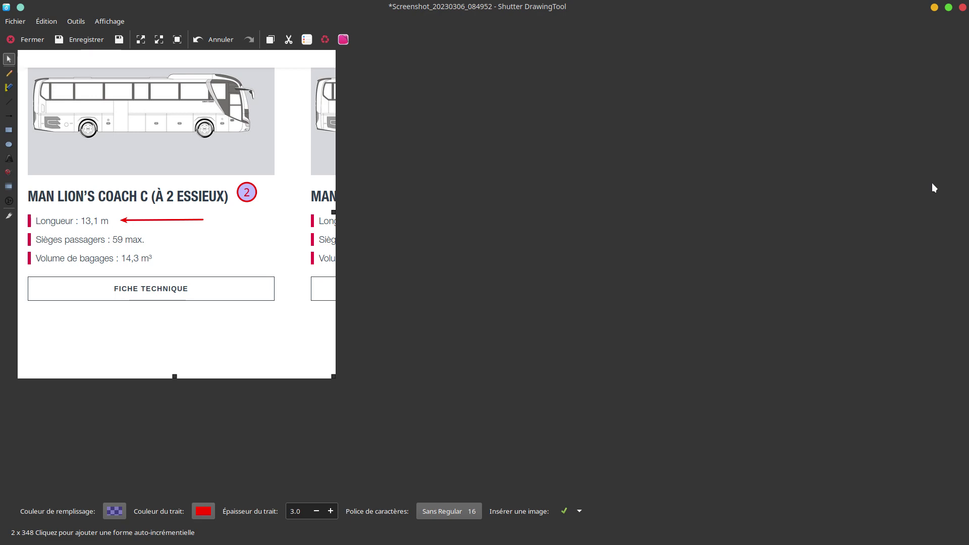
Step: Close the image editor without saving the changes, and close Shutter
{"action": "left_click", "coordinate": [963, 7]}
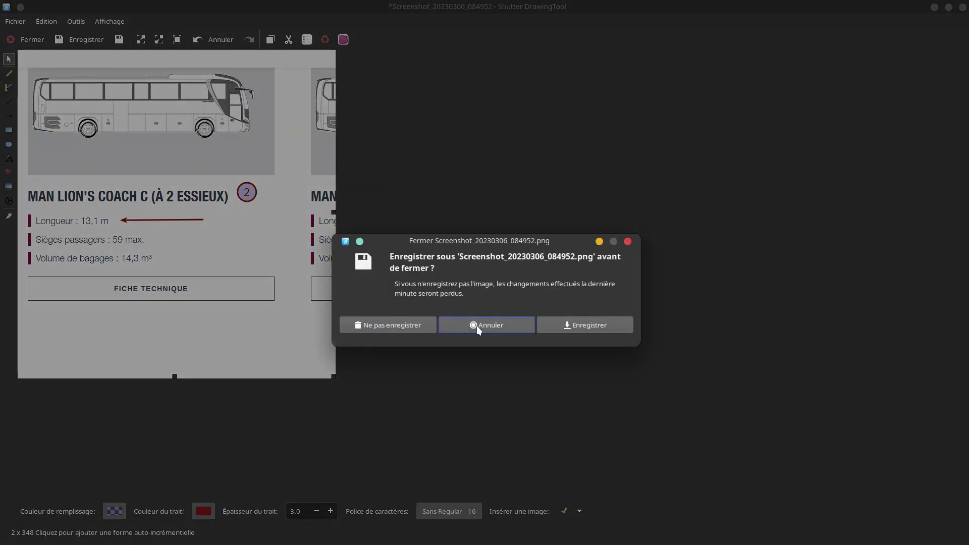
{"action": "left_click", "coordinate": [417, 328]}
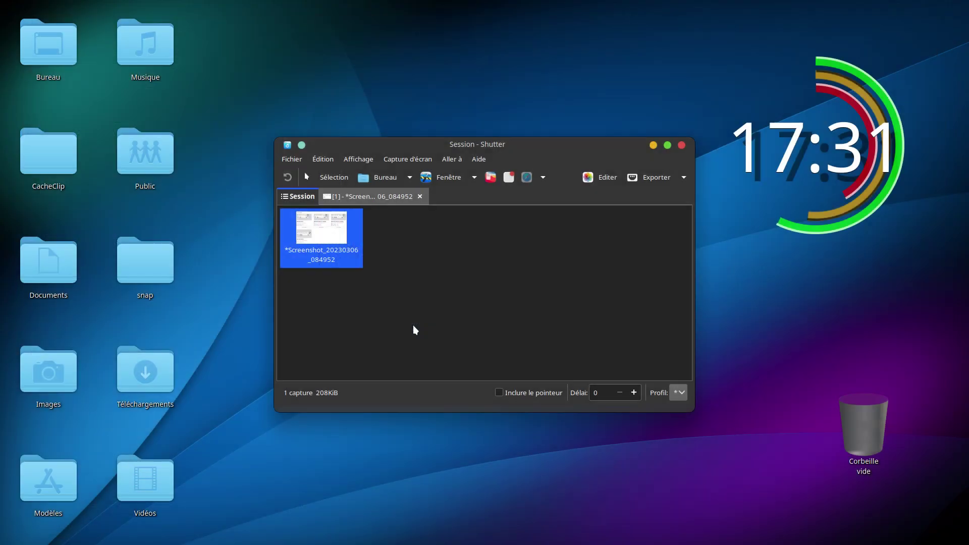
{"action": "left_click", "coordinate": [680, 153]}
Step: Launch Spectacle from the utilities, look over its capture mode and options, and close it
{"action": "left_click", "coordinate": [15, 532]}
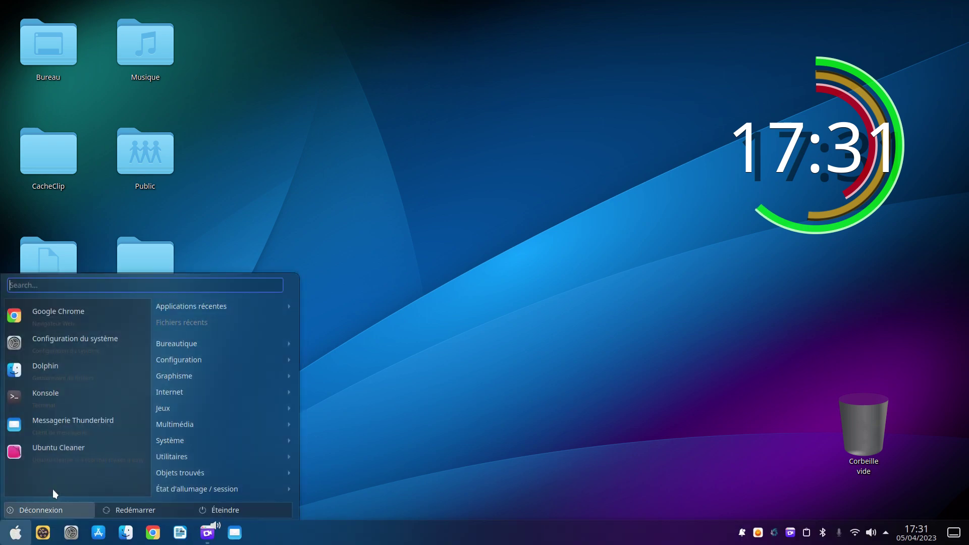
{"action": "mouse_move", "coordinate": [192, 471]}
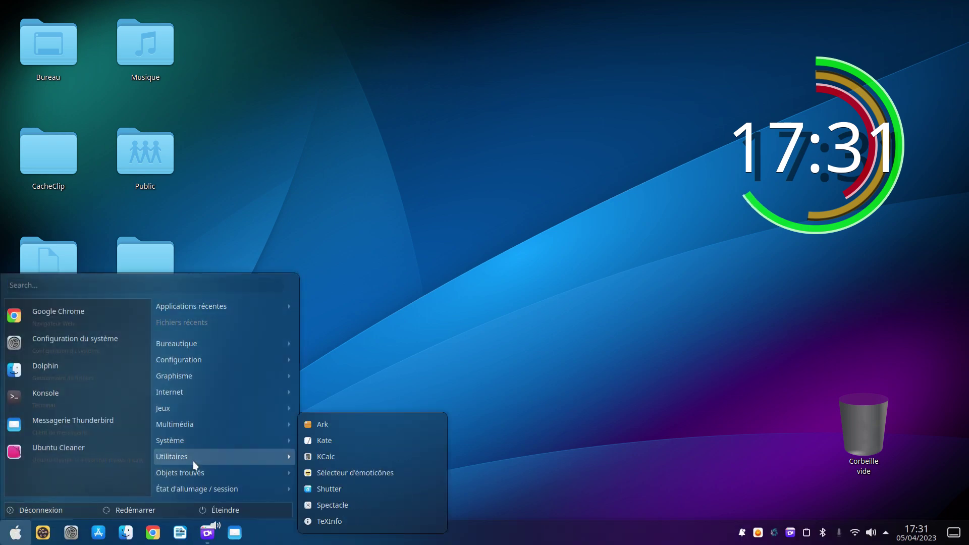
{"action": "left_click", "coordinate": [354, 507]}
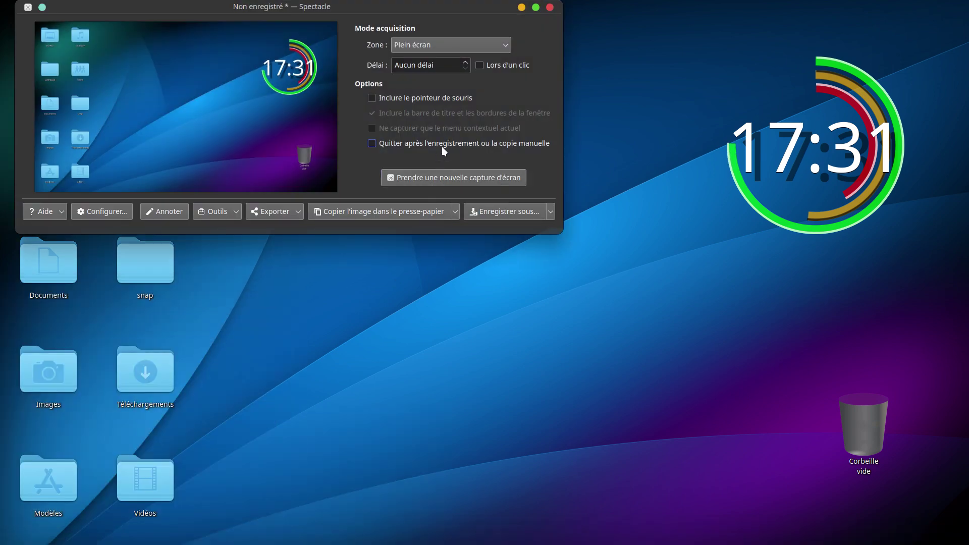
{"action": "left_click", "coordinate": [550, 8]}
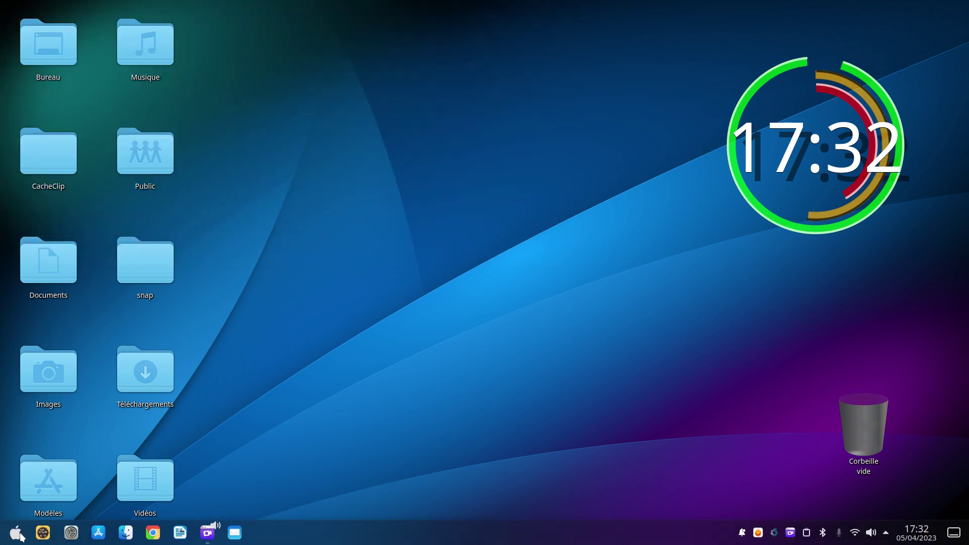
Step: Launch DaVinci Resolve from the Objets trouvés category and open the Untitled Project
{"action": "left_click", "coordinate": [15, 533]}
{"action": "mouse_move", "coordinate": [169, 476]}
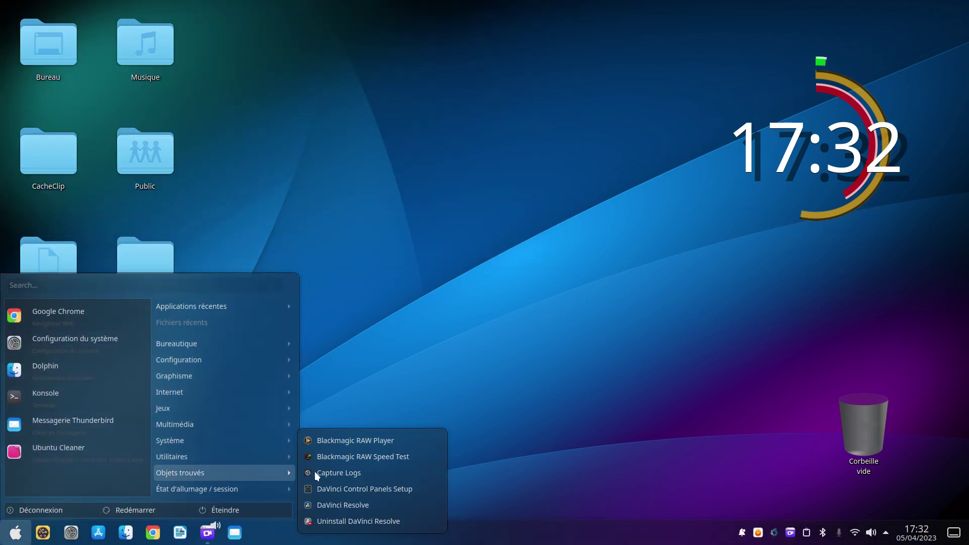
{"action": "left_click", "coordinate": [366, 507]}
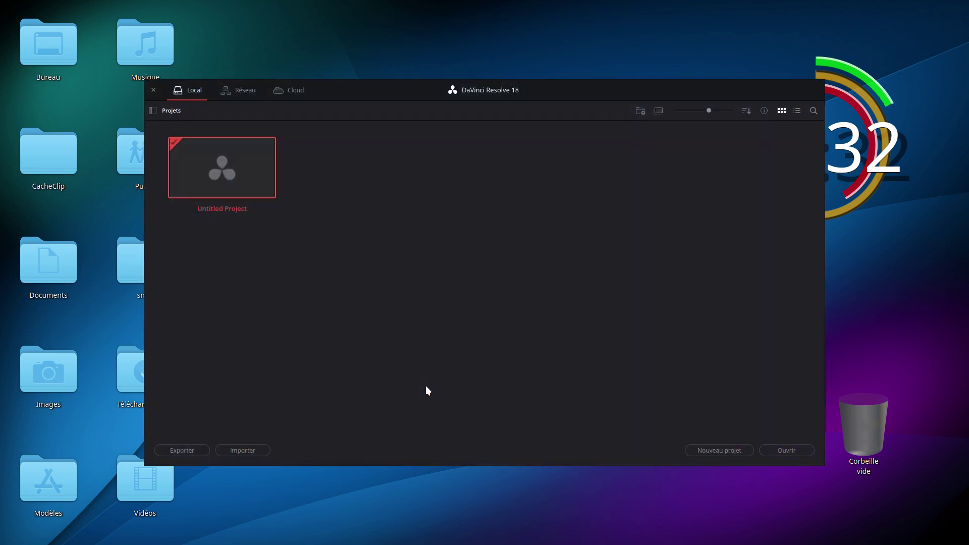
{"action": "double_click", "coordinate": [257, 178]}
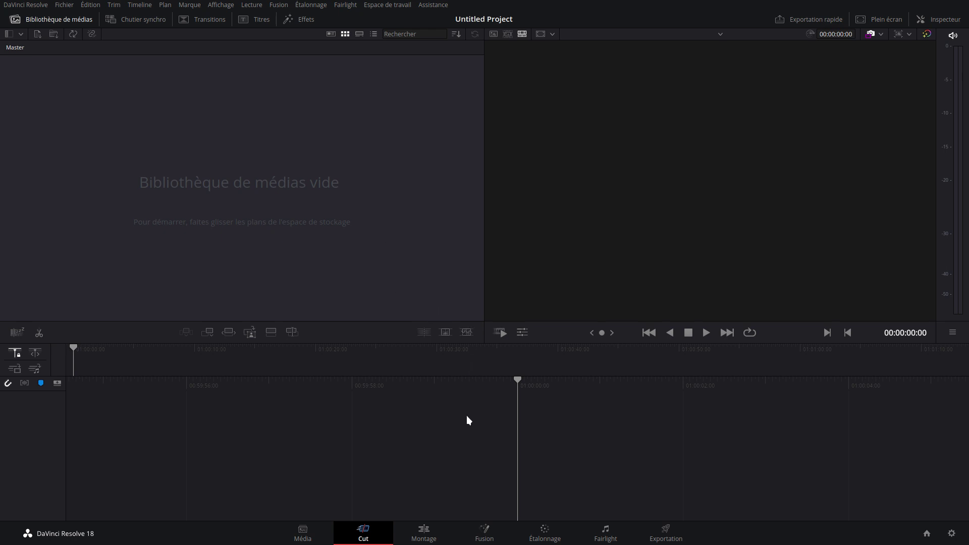
Step: Tour the project's Média, Cut, Montage and Fusion pages
{"action": "left_click", "coordinate": [303, 530]}
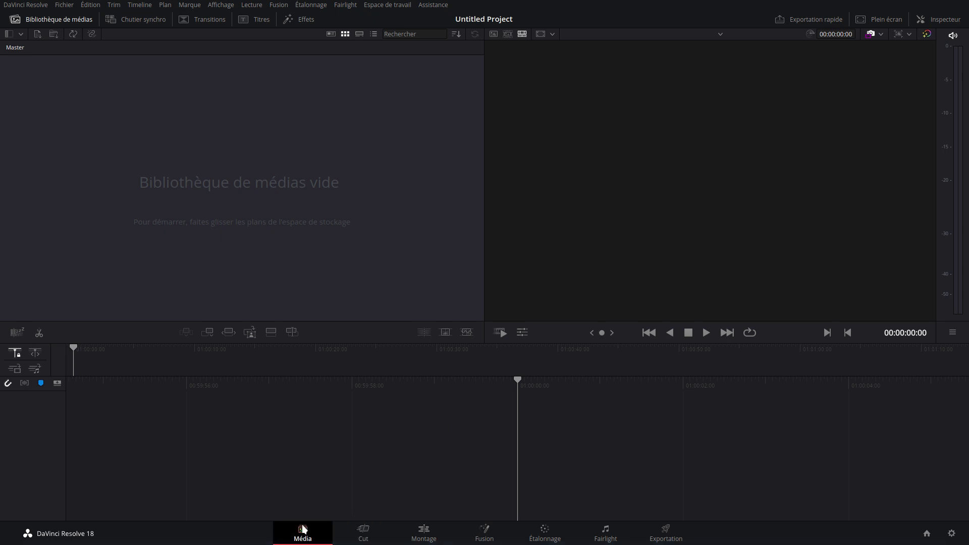
{"action": "left_click", "coordinate": [366, 531]}
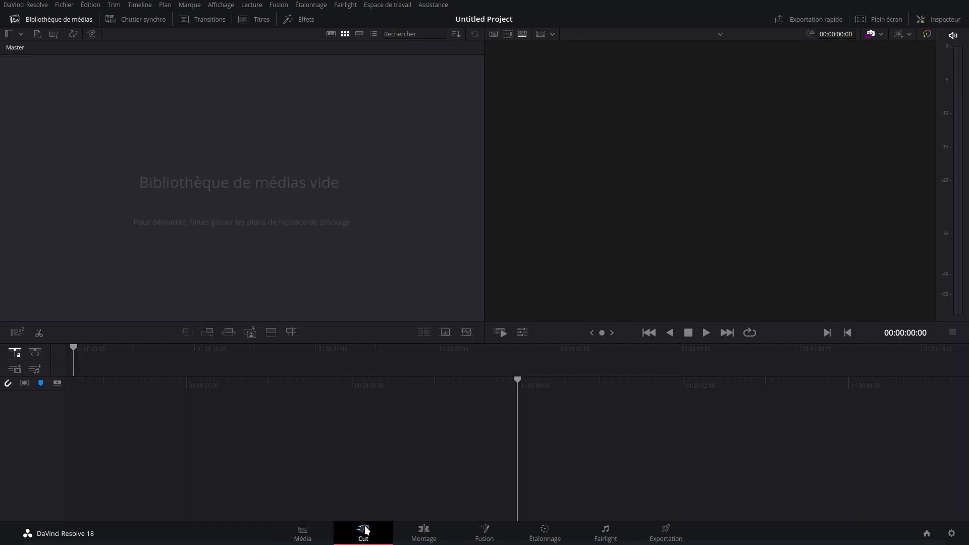
{"action": "left_click", "coordinate": [425, 530]}
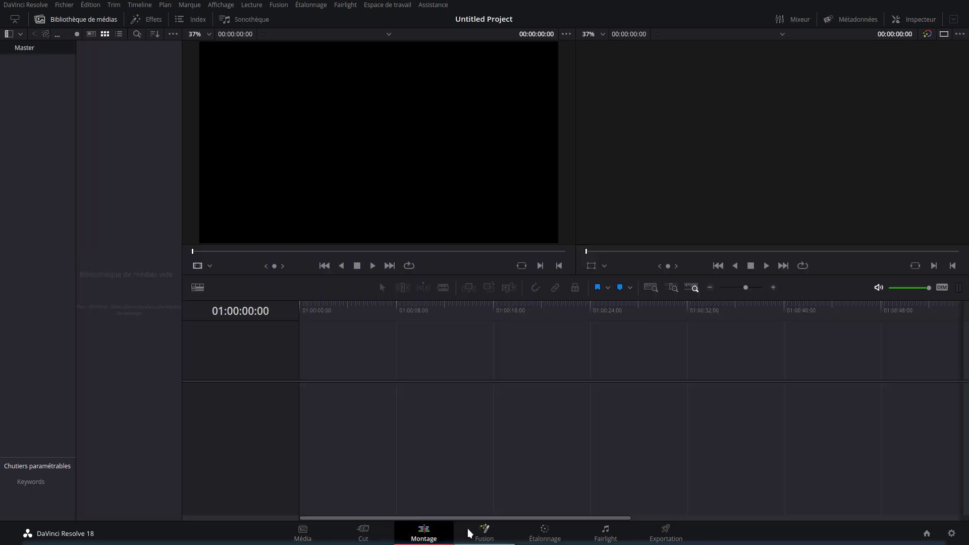
{"action": "left_click", "coordinate": [485, 530]}
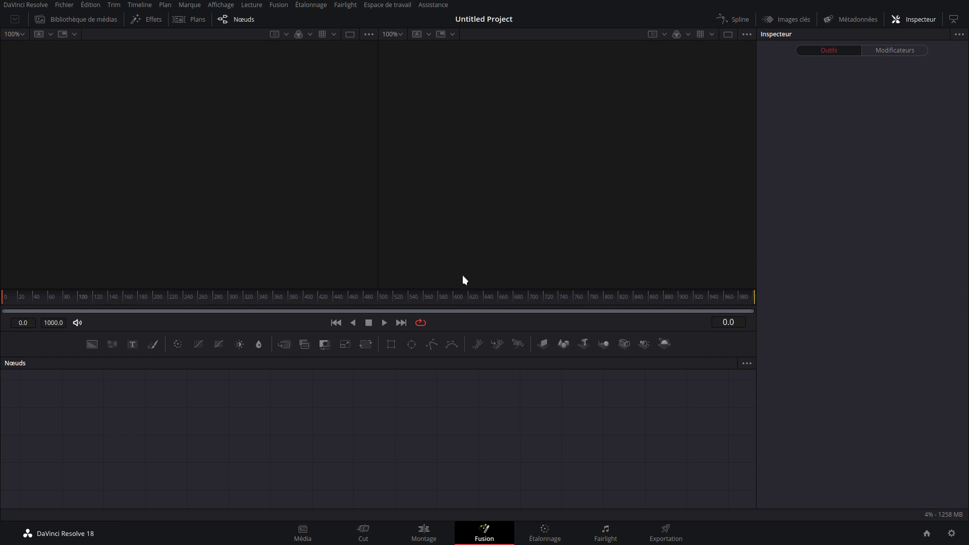
Step: Tour the project's Étalonnage, Fairlight and Exportation pages
{"action": "left_click", "coordinate": [545, 532]}
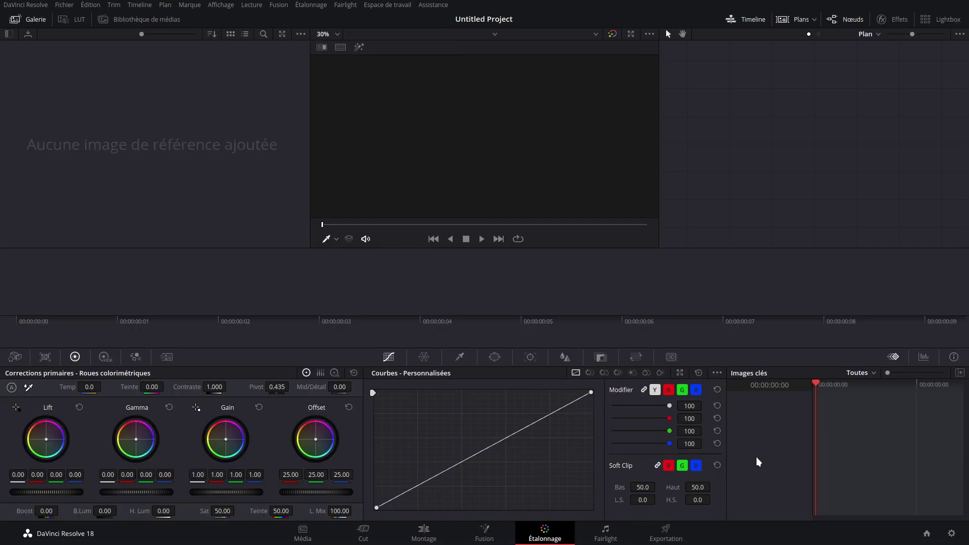
{"action": "left_click", "coordinate": [606, 533]}
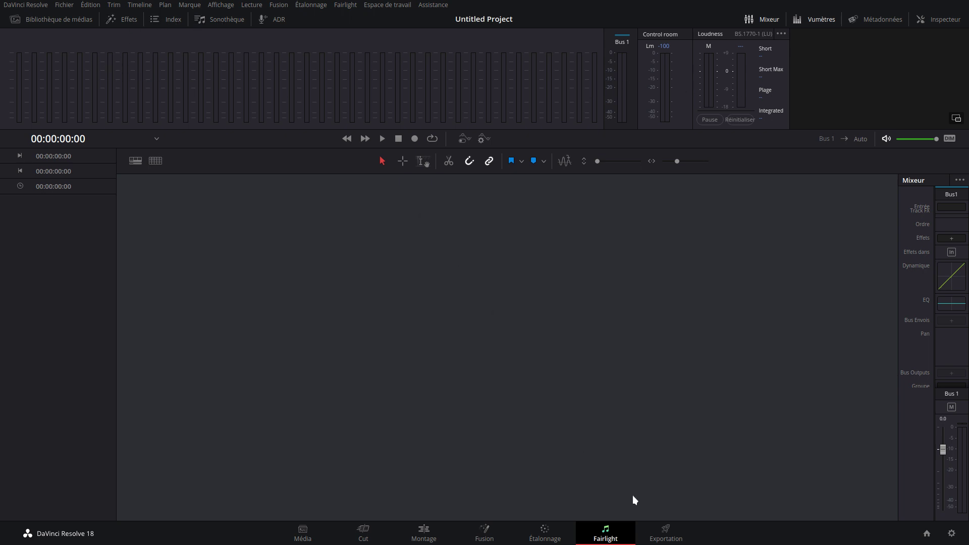
{"action": "left_click", "coordinate": [668, 529]}
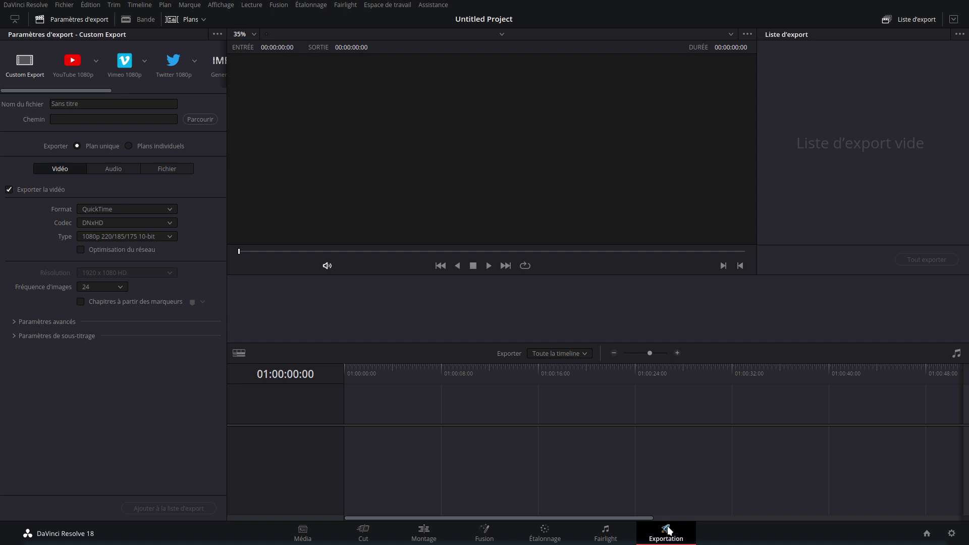
Step: Look over the available formats and presets for the custom export, and quit DaVinci Resolve
{"action": "left_click", "coordinate": [140, 214]}
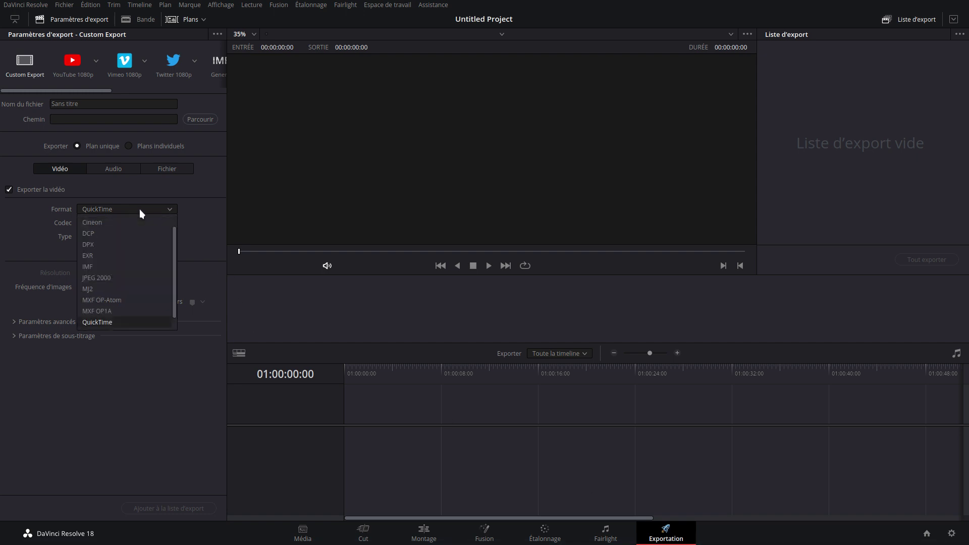
{"action": "left_click", "coordinate": [135, 83]}
{"action": "mouse_move", "coordinate": [93, 89]}
{"action": "left_mouse_down"}
{"action": "mouse_move", "coordinate": [176, 94]}
{"action": "mouse_move", "coordinate": [91, 96]}
{"action": "left_mouse_up"}
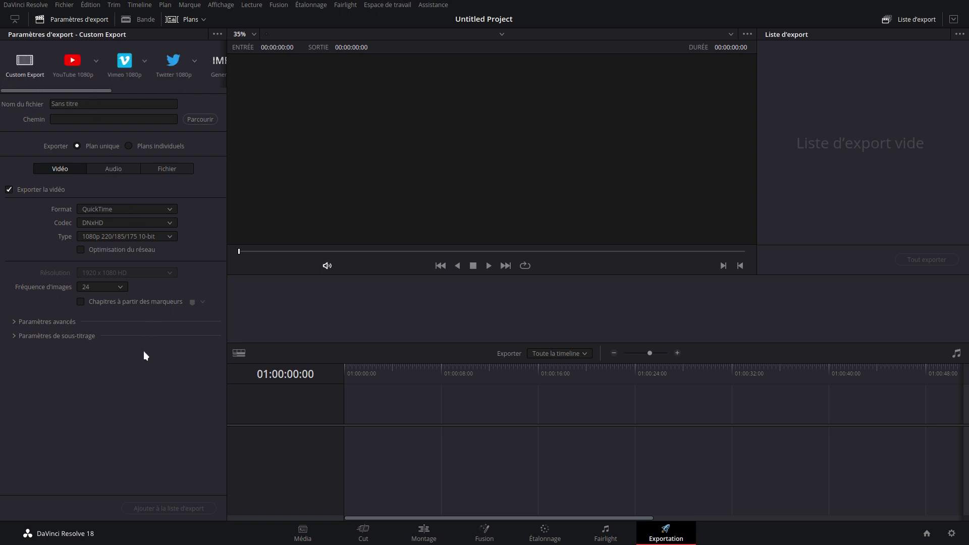
{"action": "left_click", "coordinate": [37, 7]}
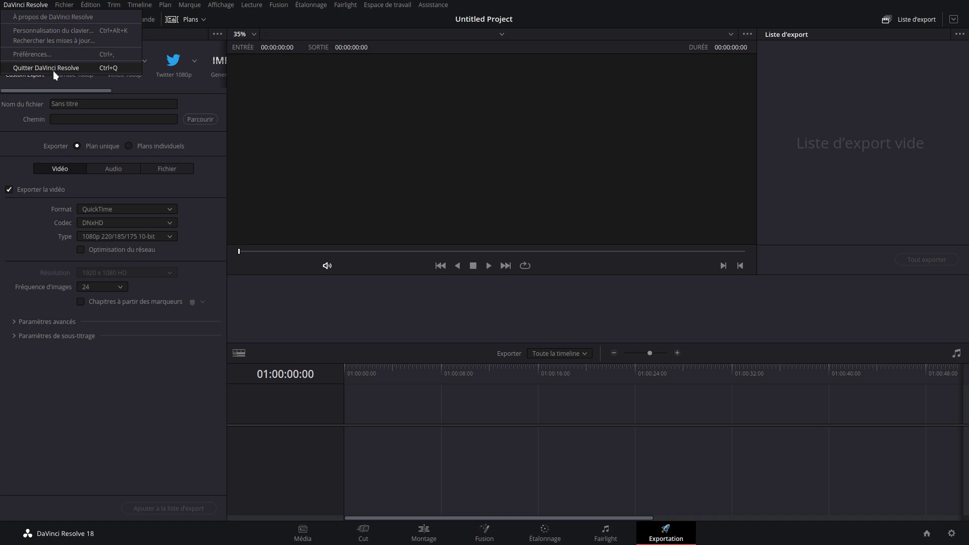
{"action": "left_click", "coordinate": [66, 69]}
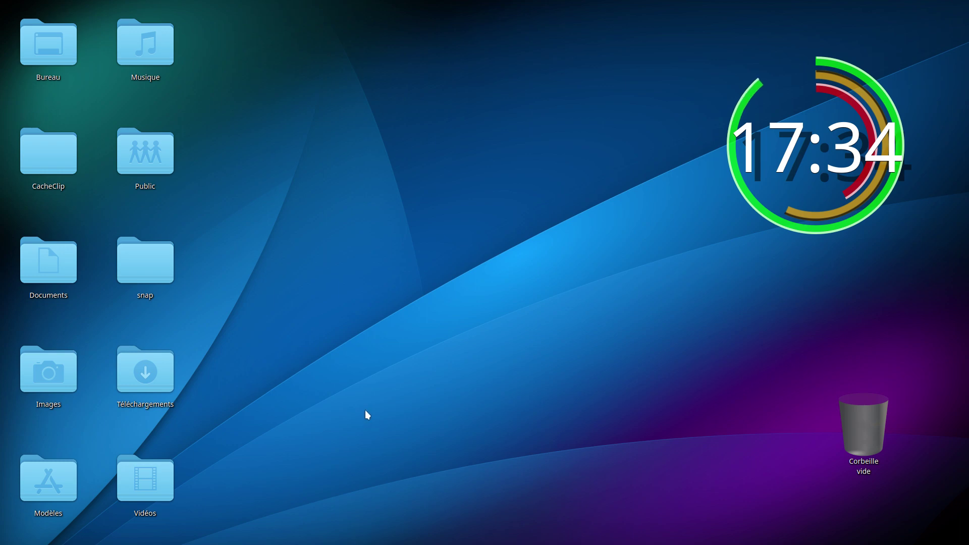
Step: Quit the two background applications that have the blue and orange icons in the system tray
{"action": "mouse_move", "coordinate": [357, 544]}
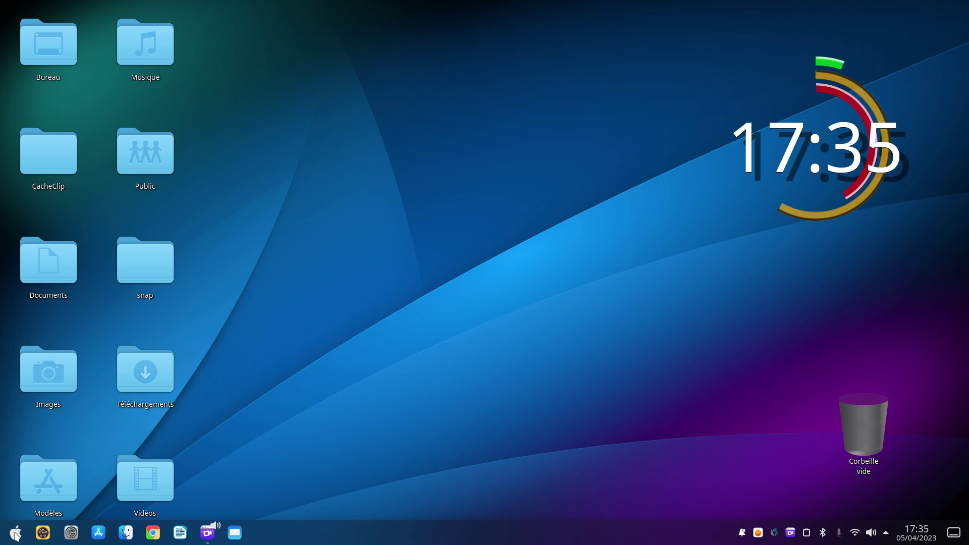
{"action": "right_click", "coordinate": [774, 534]}
{"action": "left_click", "coordinate": [787, 519]}
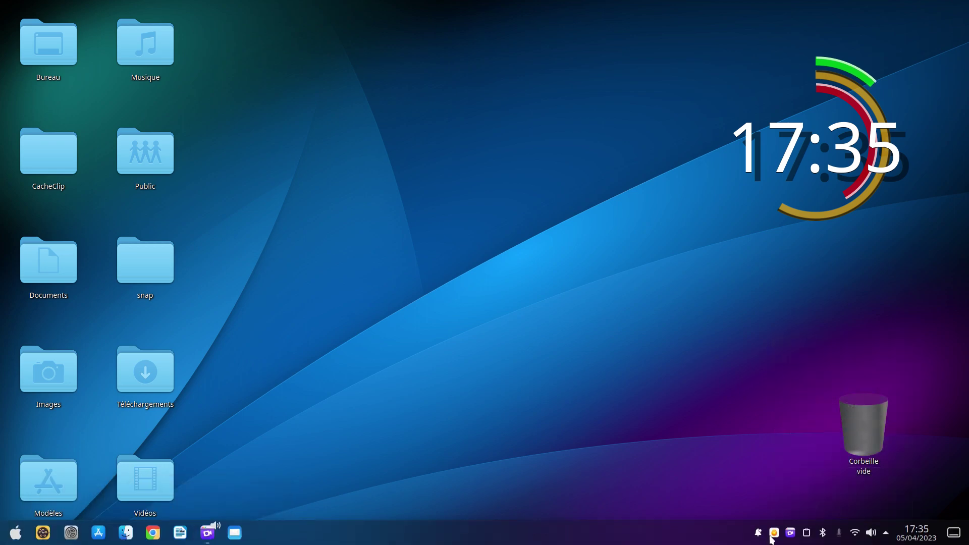
{"action": "right_click", "coordinate": [774, 534]}
{"action": "left_click", "coordinate": [788, 513]}
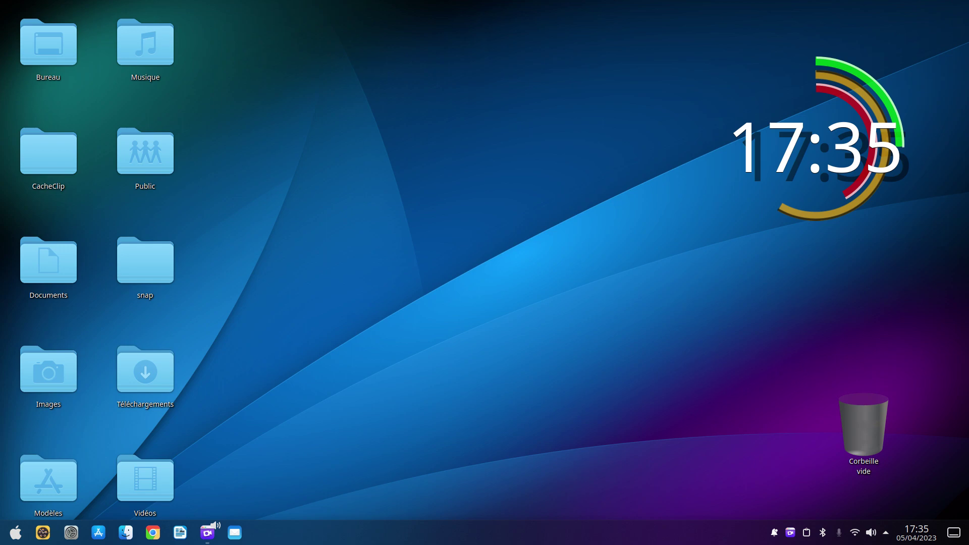
{"action": "left_click", "coordinate": [792, 533]}
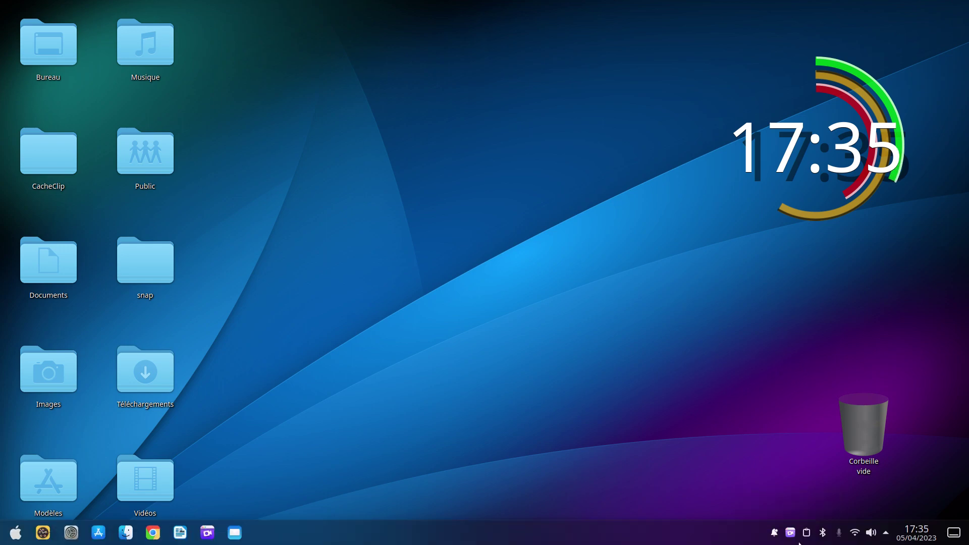